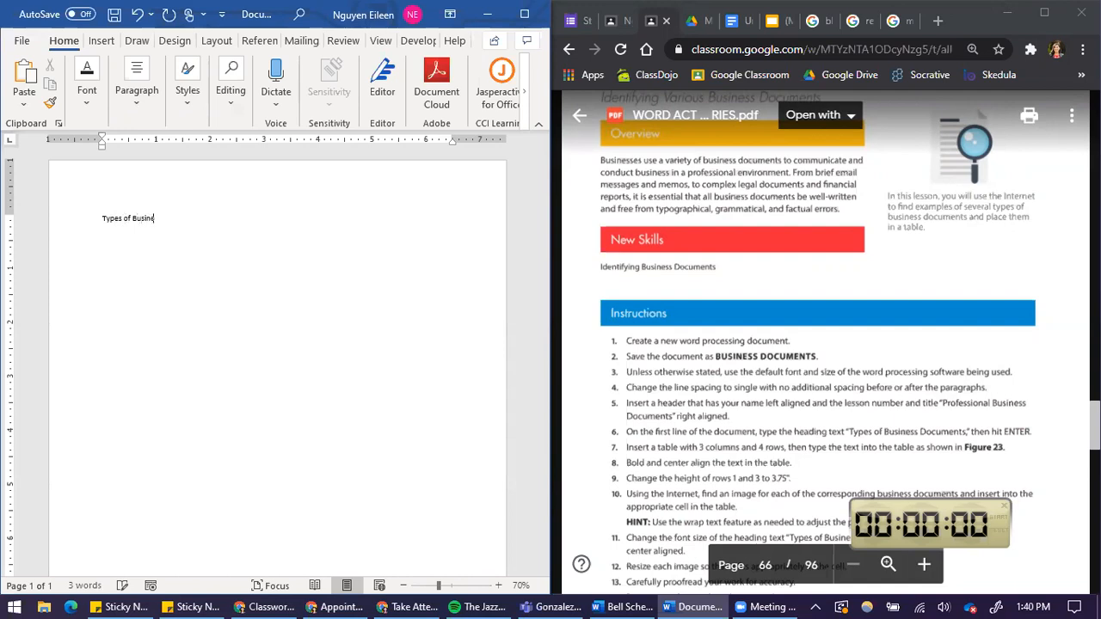
Finish typing the heading "Types of Business Documents" on the first line.
{"action": "type", "text": "Documents"}
{"action": "left_click", "coordinate": [142, 95]}
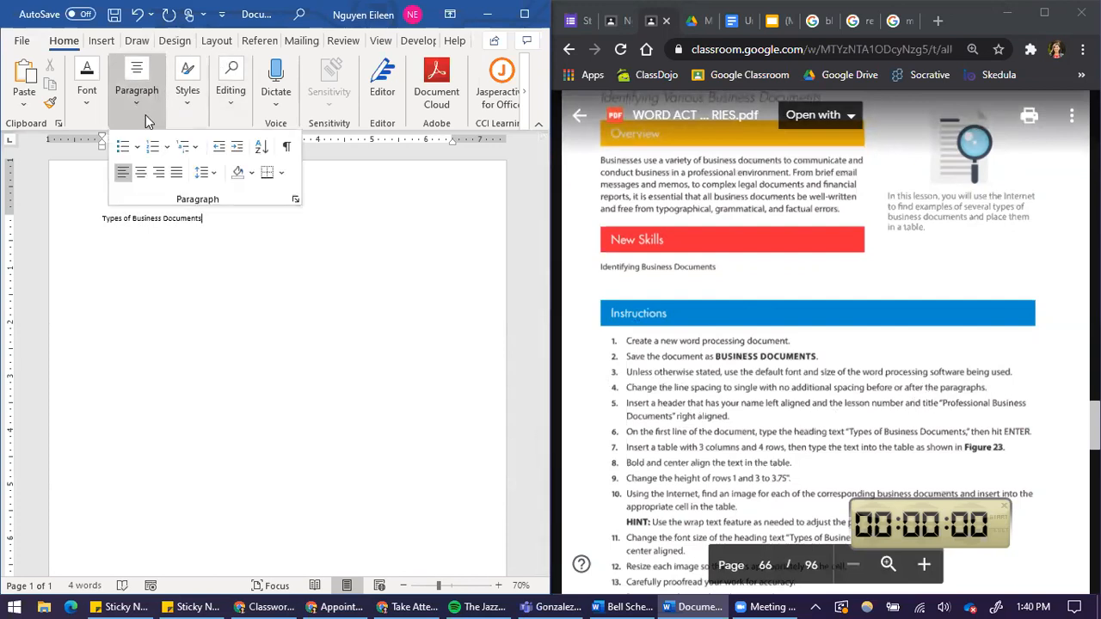
{"action": "left_click", "coordinate": [160, 181]}
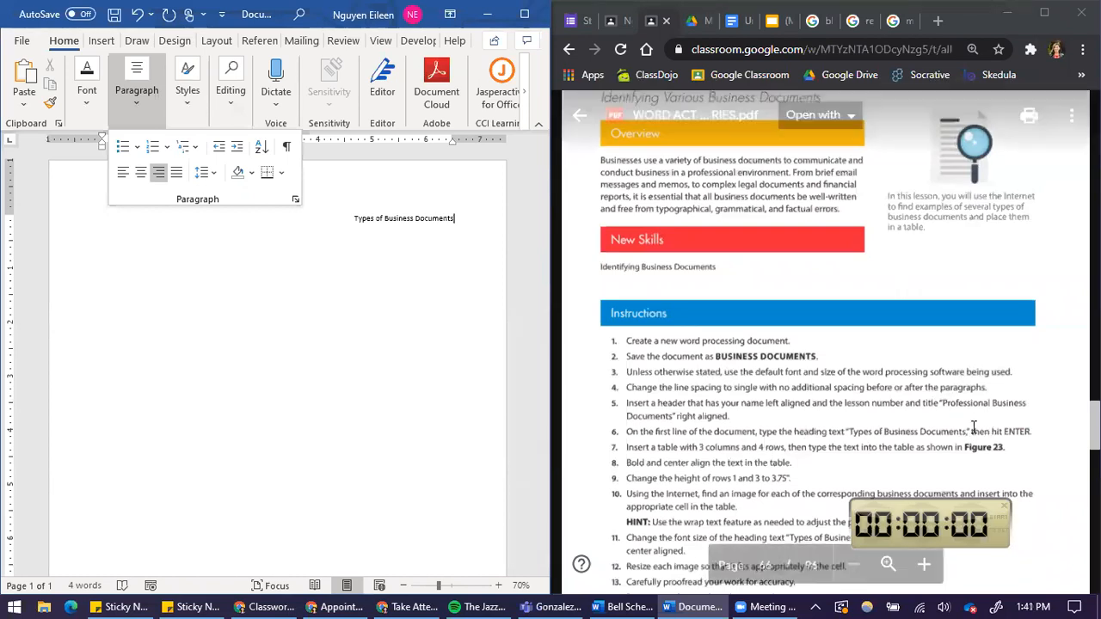
{"action": "left_click", "coordinate": [123, 172]}
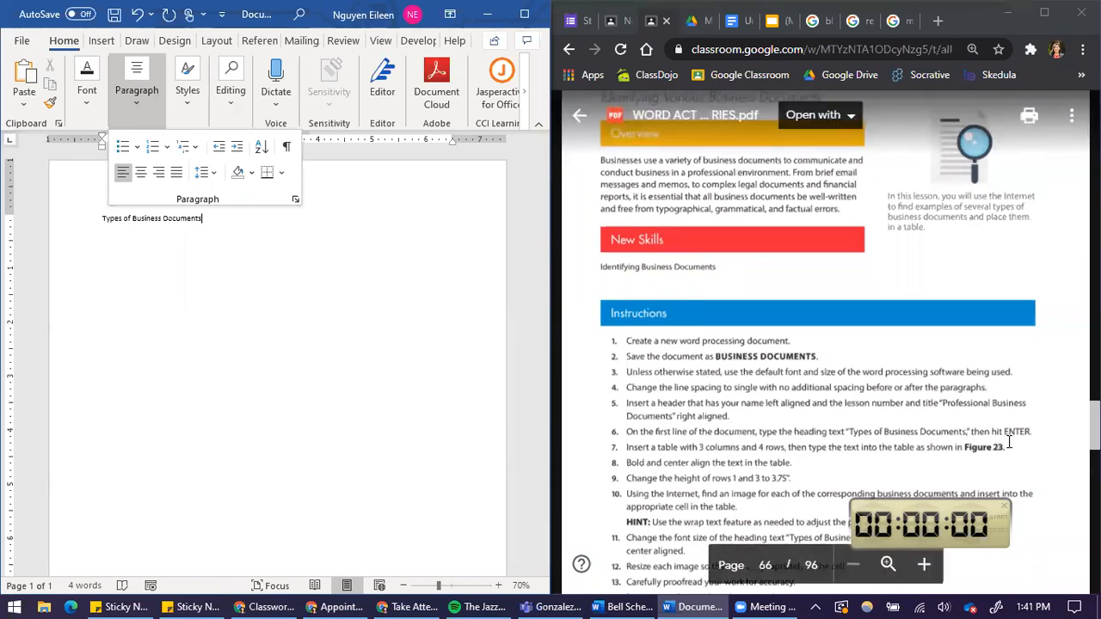
Start a new line below the heading and insert a table with 3 columns and 4 rows.
{"action": "scroll", "coordinate": [701, 447], "scroll_direction": "down", "scroll_amount": 10}
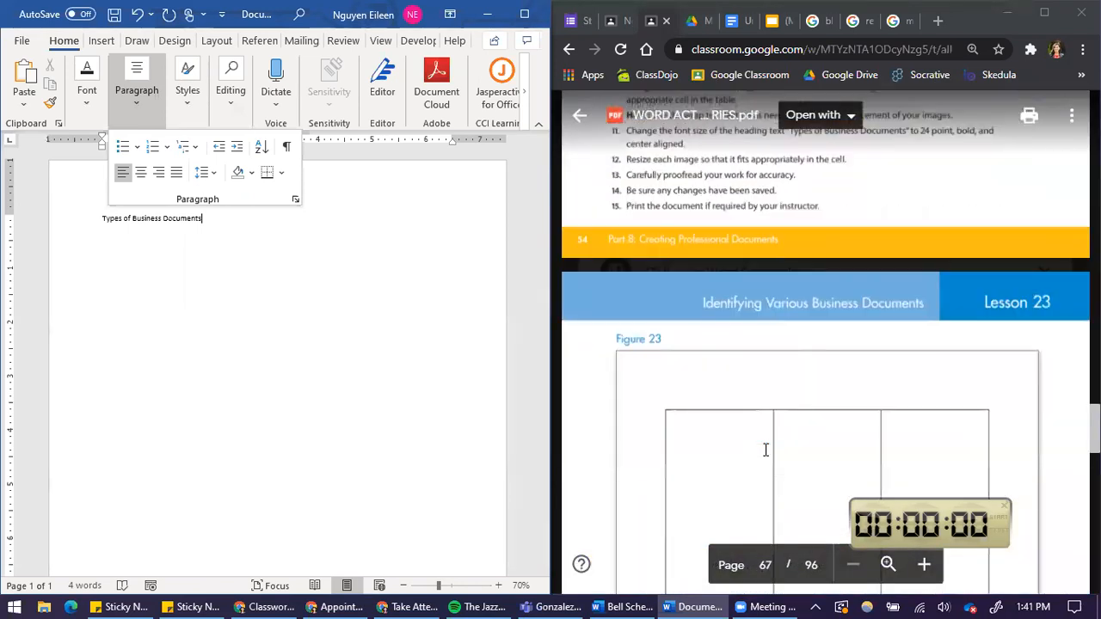
{"action": "left_click", "coordinate": [233, 250]}
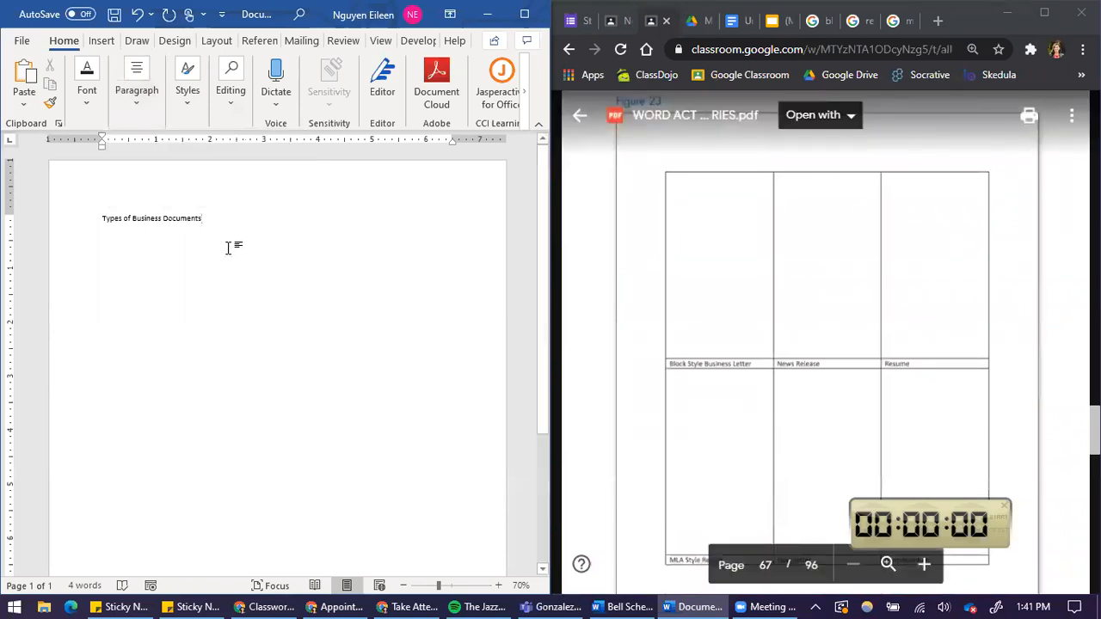
{"action": "key", "text": "Return"}
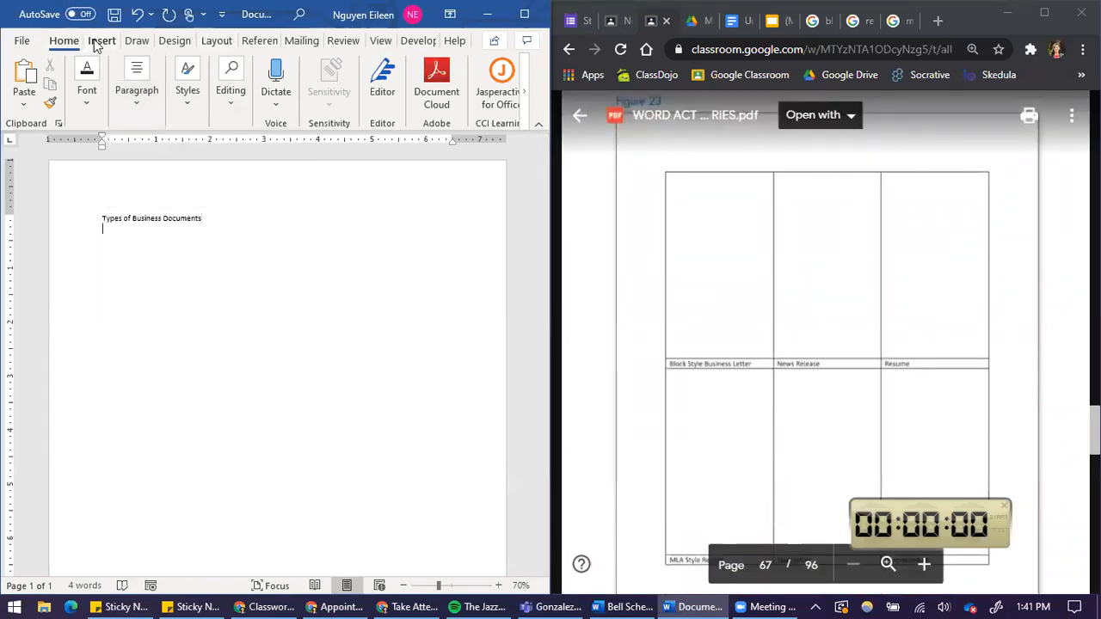
{"action": "left_click", "coordinate": [97, 39]}
{"action": "left_click", "coordinate": [81, 96]}
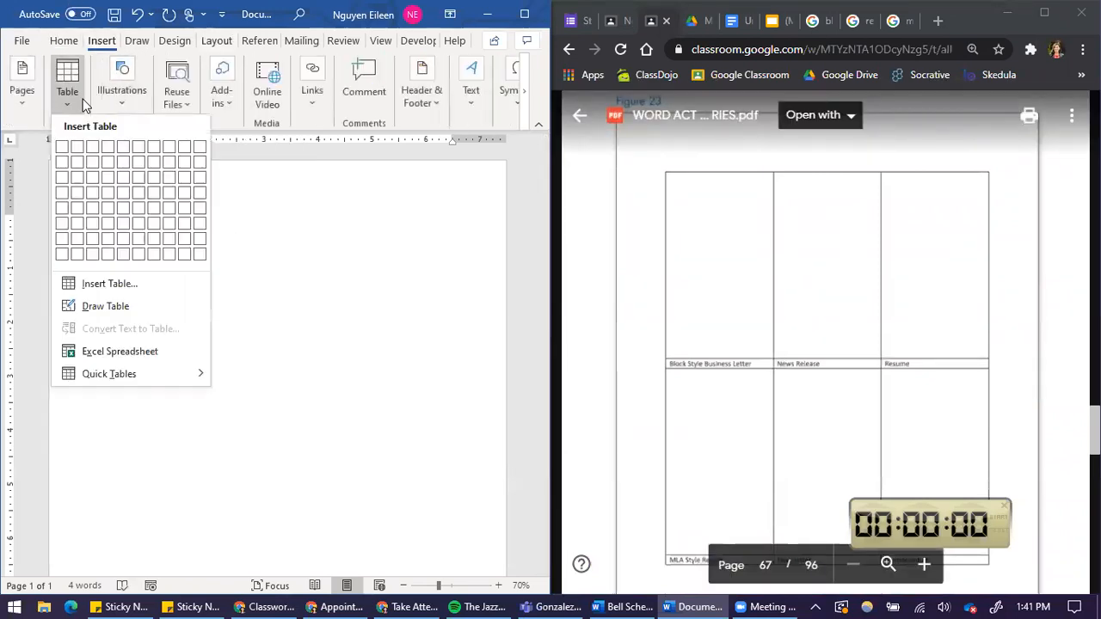
{"action": "left_click", "coordinate": [93, 194]}
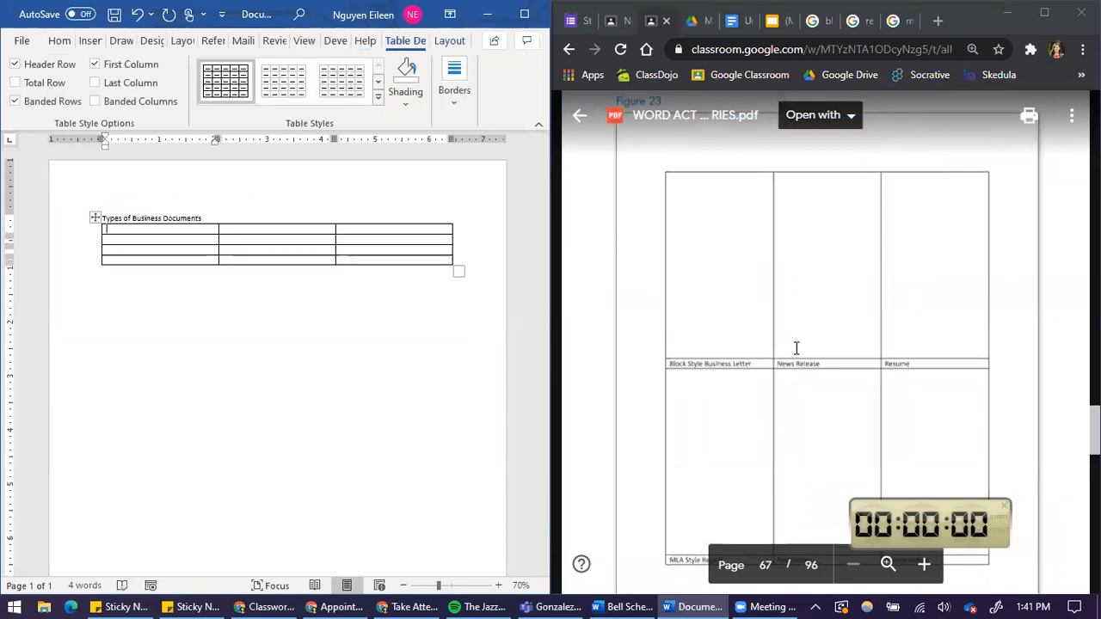
Enter "Block Style Business Letter", "News Release" and "Resume" into the table's second row.
{"action": "scroll", "coordinate": [796, 376], "scroll_direction": "down", "scroll_amount": 2}
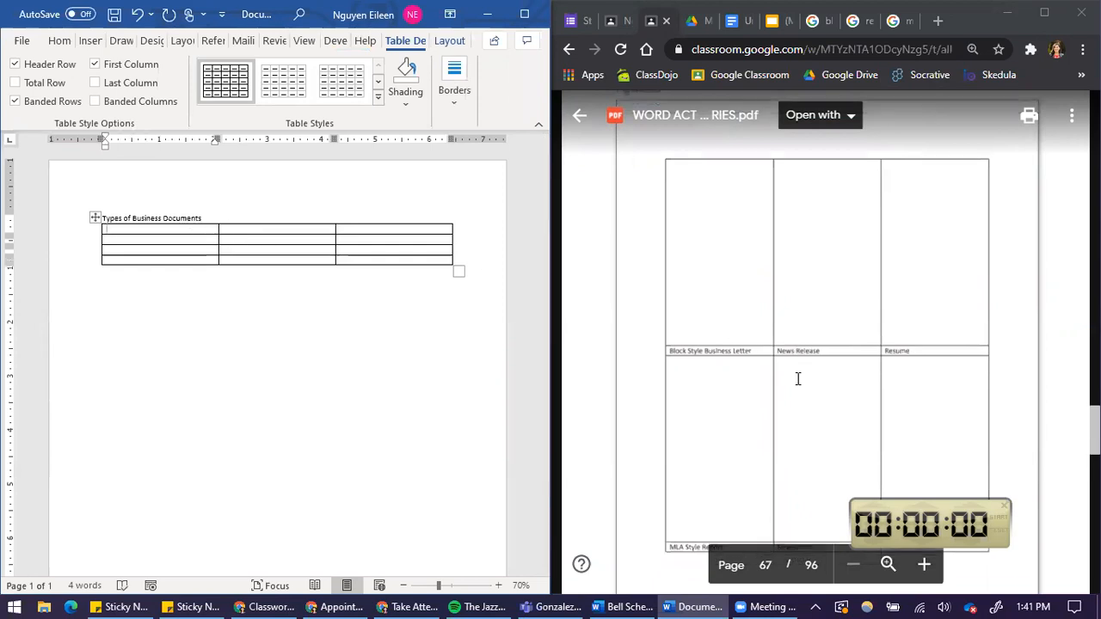
{"action": "left_click", "coordinate": [204, 241]}
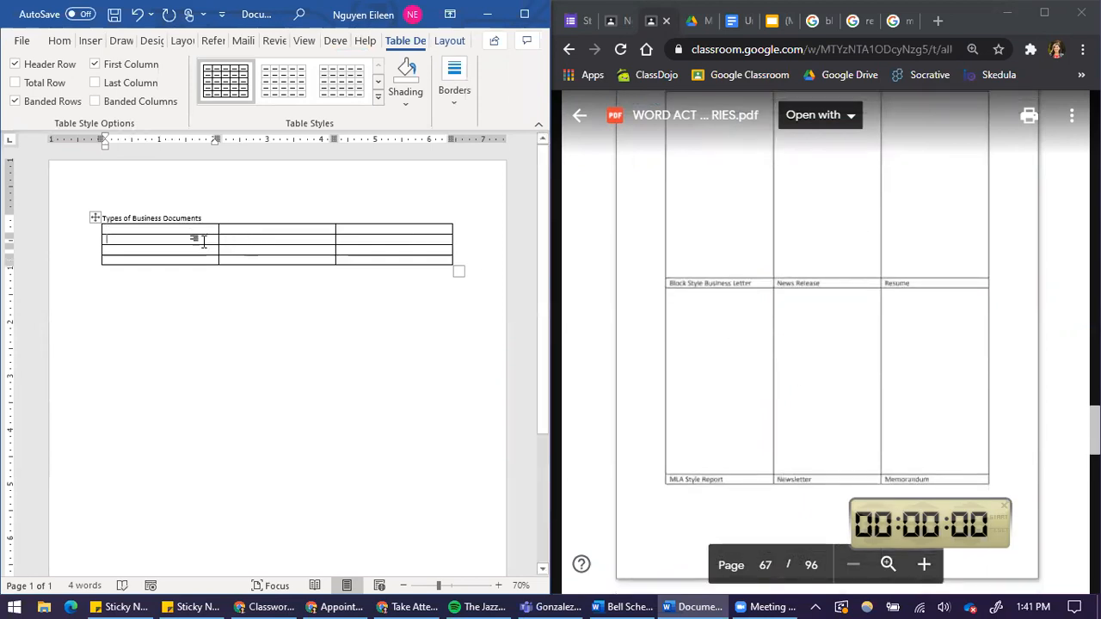
{"action": "type", "text": "Block Style Busi"}
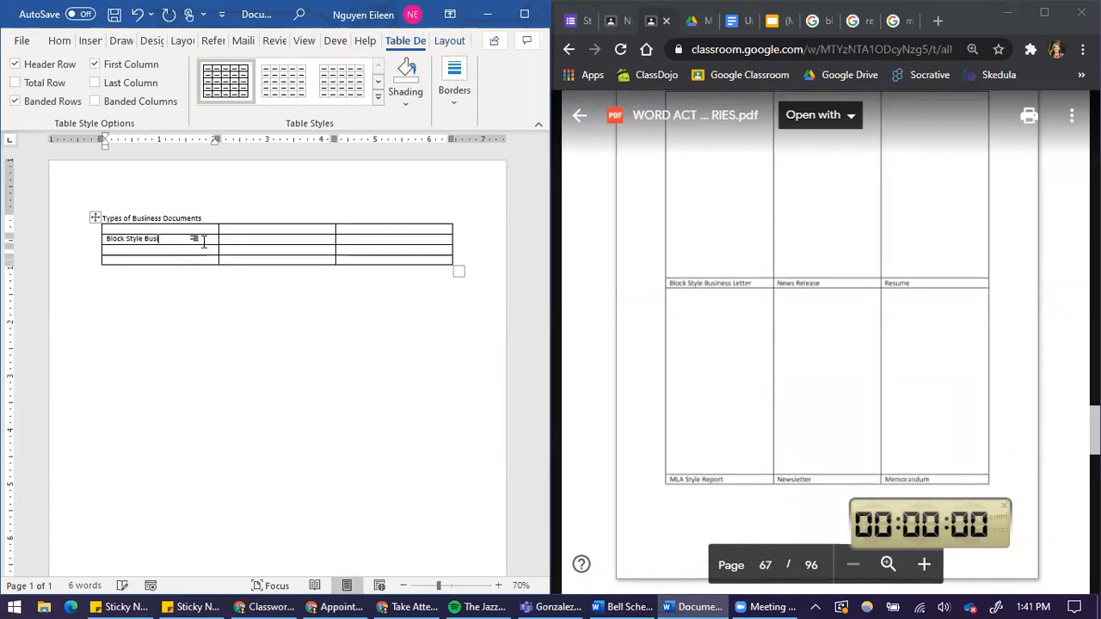
{"action": "type", "text": "ness Letter"}
{"action": "key", "text": "Tab"}
{"action": "type", "text": "News "}
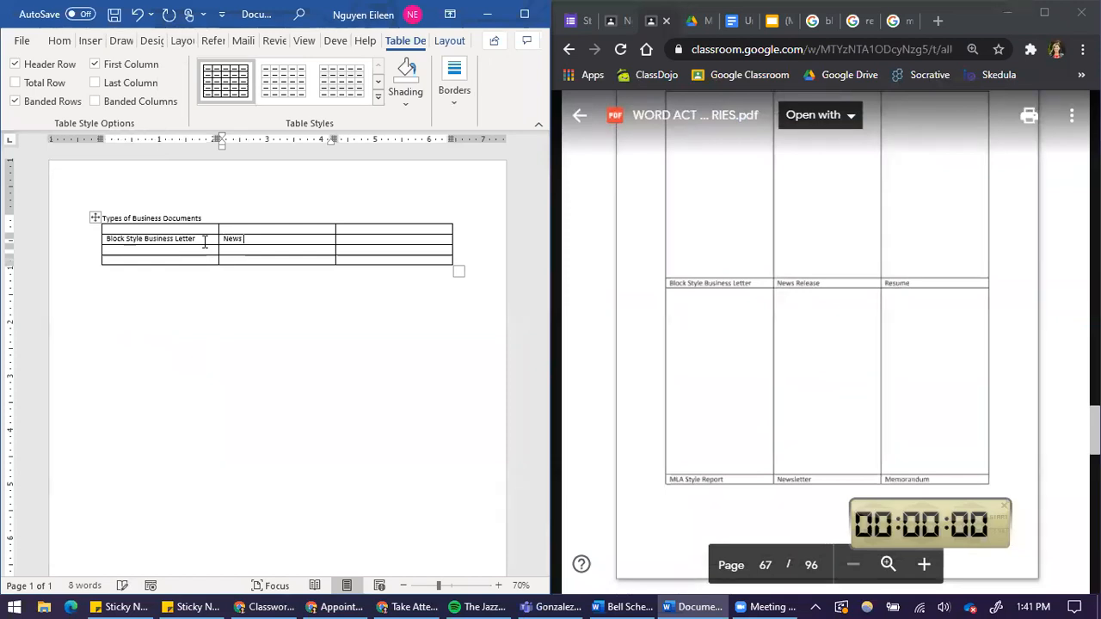
{"action": "type", "text": "Rekease"}
{"action": "key", "text": "Tab"}
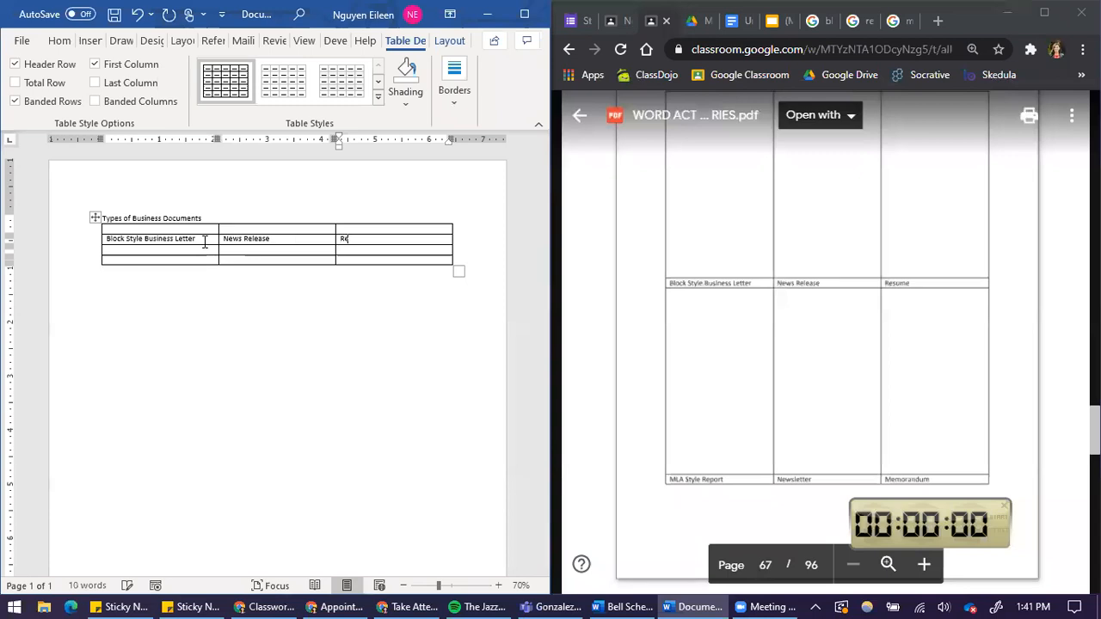
{"action": "key", "text": "Tab"}
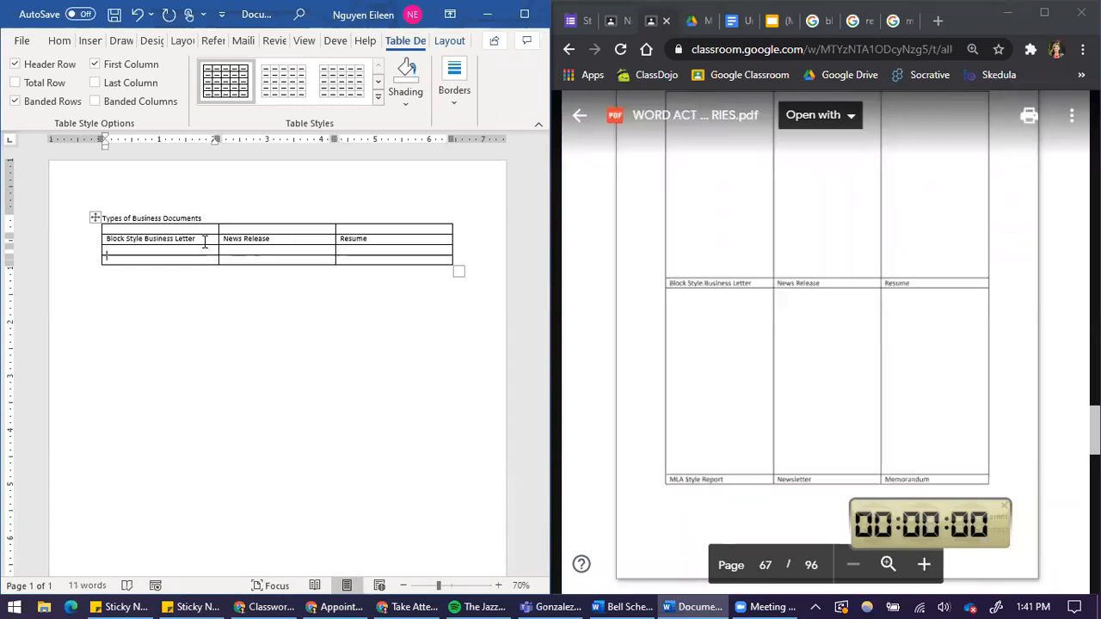
Enter "MLA Style Report", "Newsletter" and "Memorandum" into the table's fourth row.
{"action": "type", "text": "MLA Style Report0"}
{"action": "key", "text": "BackSpace"}
{"action": "key", "text": "Tab"}
{"action": "type", "text": "New"}
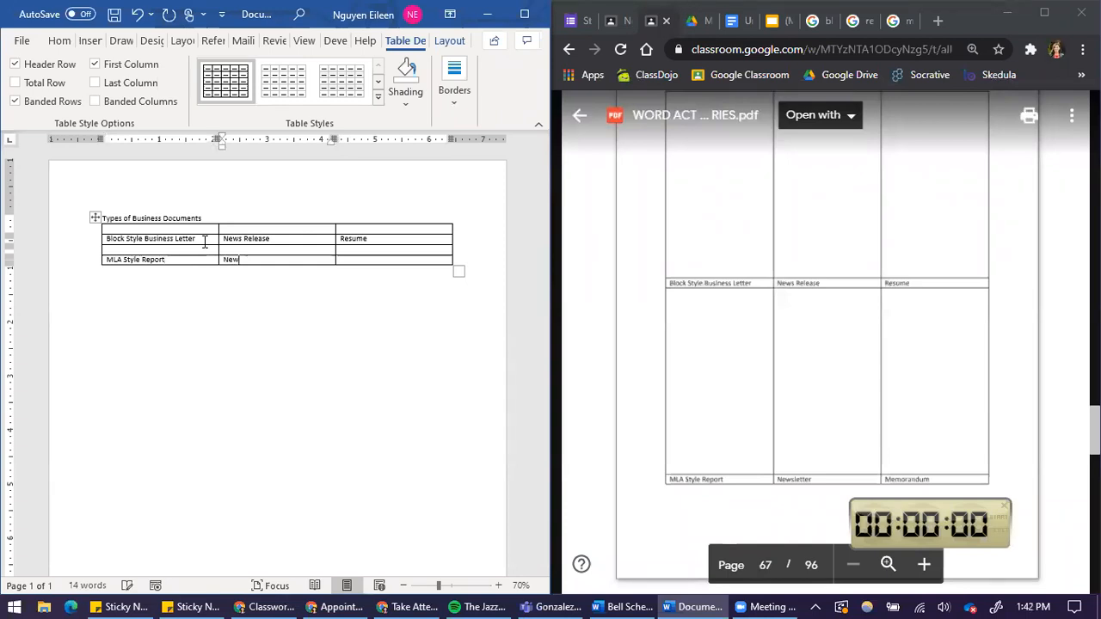
{"action": "type", "text": "s"}
{"action": "key", "text": "Tab"}
{"action": "type", "text": "Memorandum"}
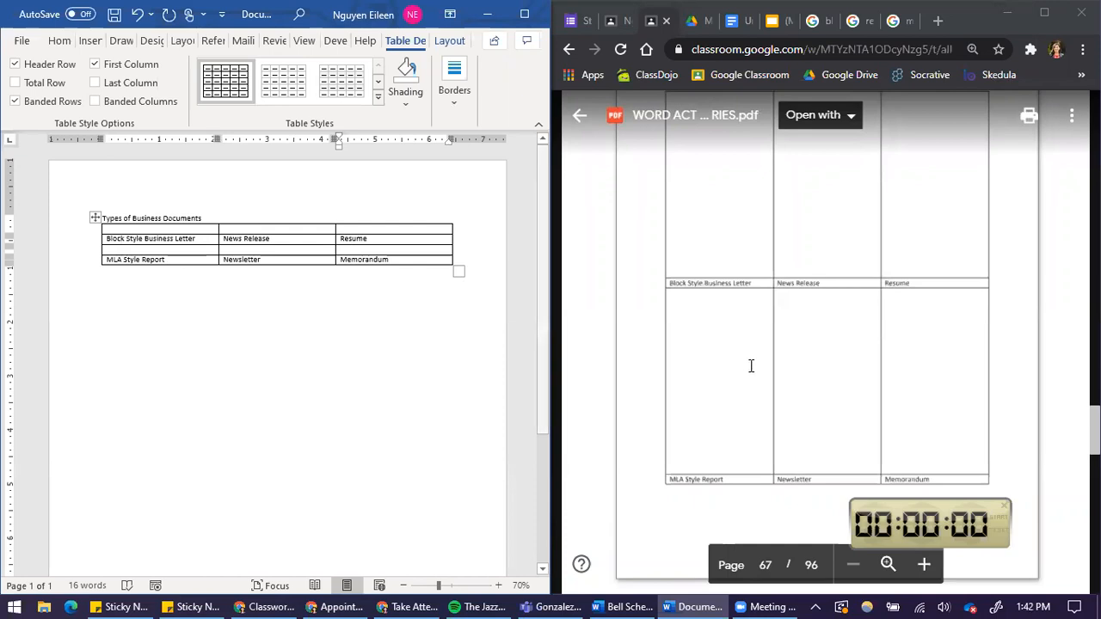
Select the whole table and make its text bold and center aligned.
{"action": "scroll", "coordinate": [752, 369], "scroll_direction": "up", "scroll_amount": 6}
{"action": "scroll", "coordinate": [794, 382], "scroll_direction": "up", "scroll_amount": 1}
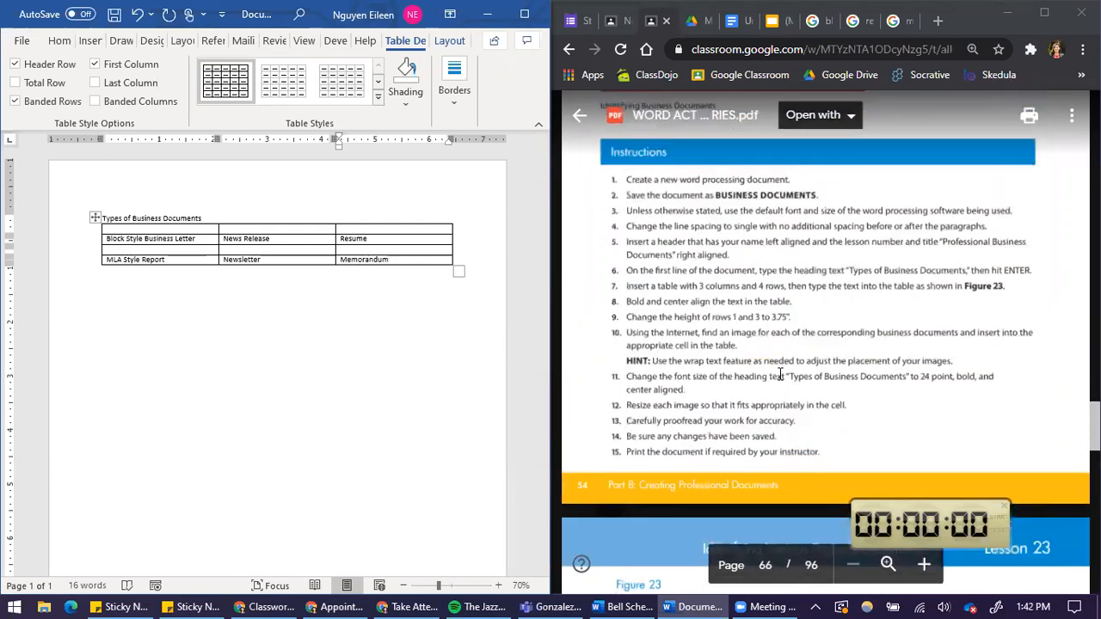
{"action": "left_click", "coordinate": [924, 565]}
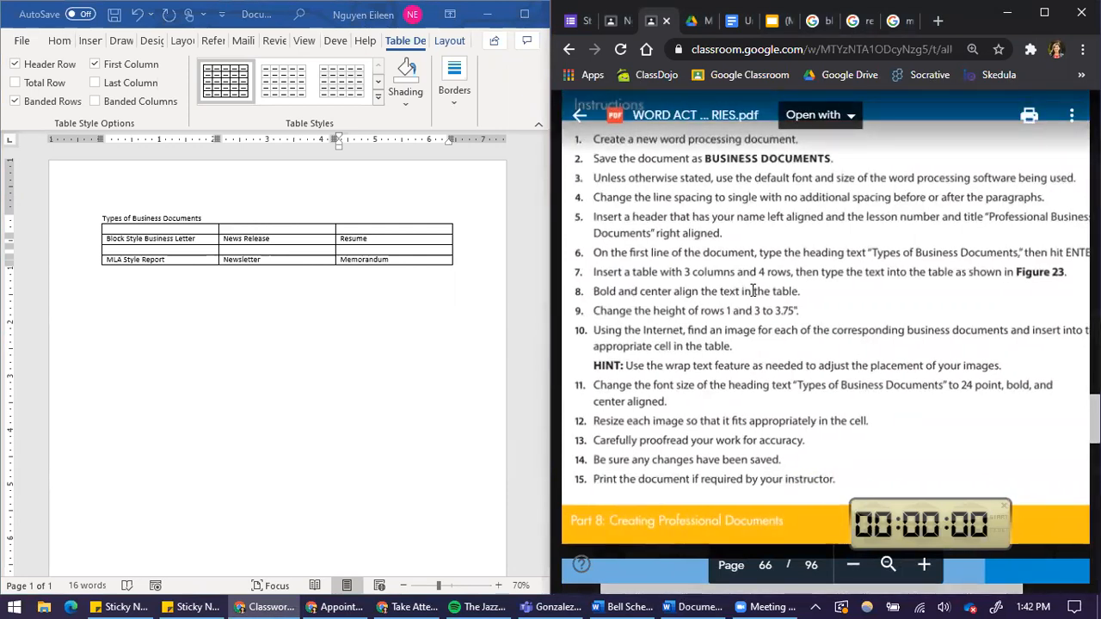
{"action": "left_click", "coordinate": [398, 258]}
{"action": "left_click_drag", "start_coordinate": [399, 258], "coordinate": [185, 231]}
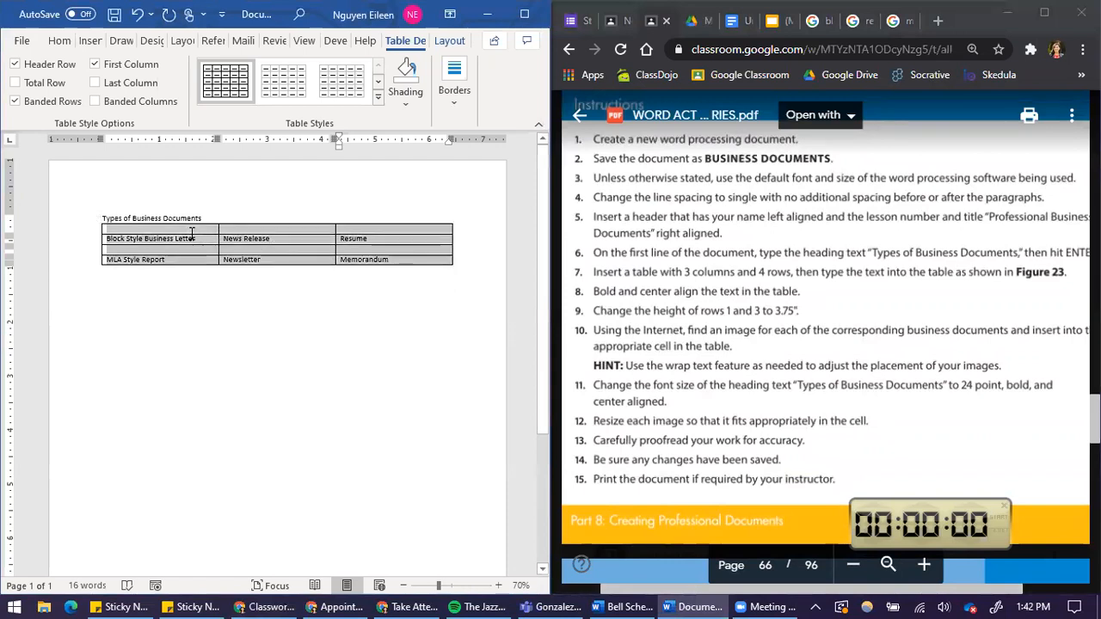
{"action": "left_click", "coordinate": [61, 41]}
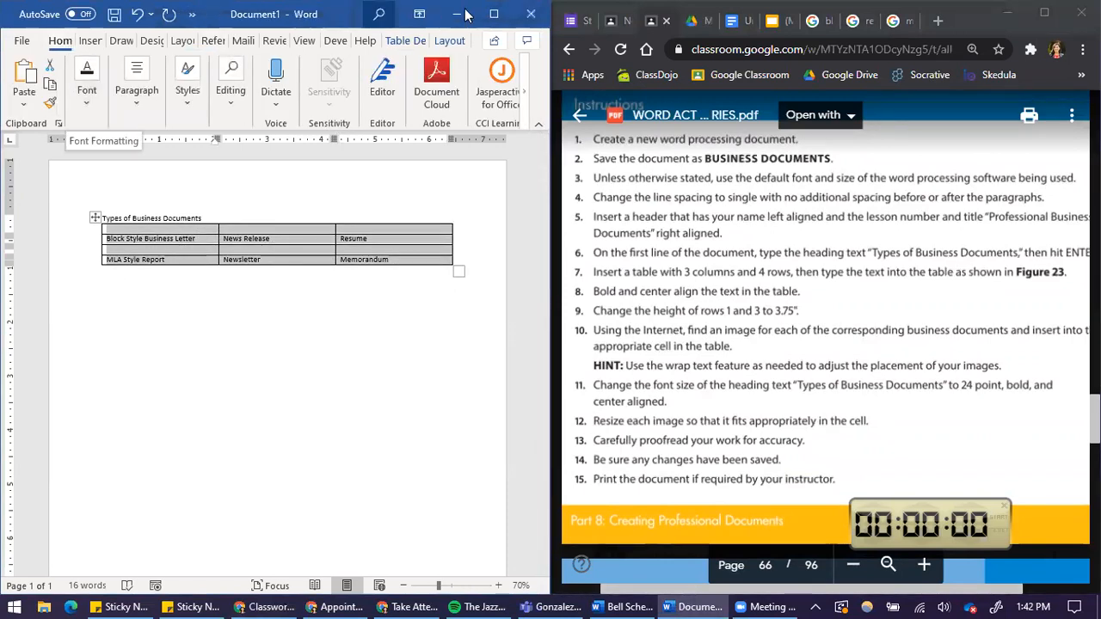
{"action": "left_click", "coordinate": [524, 14]}
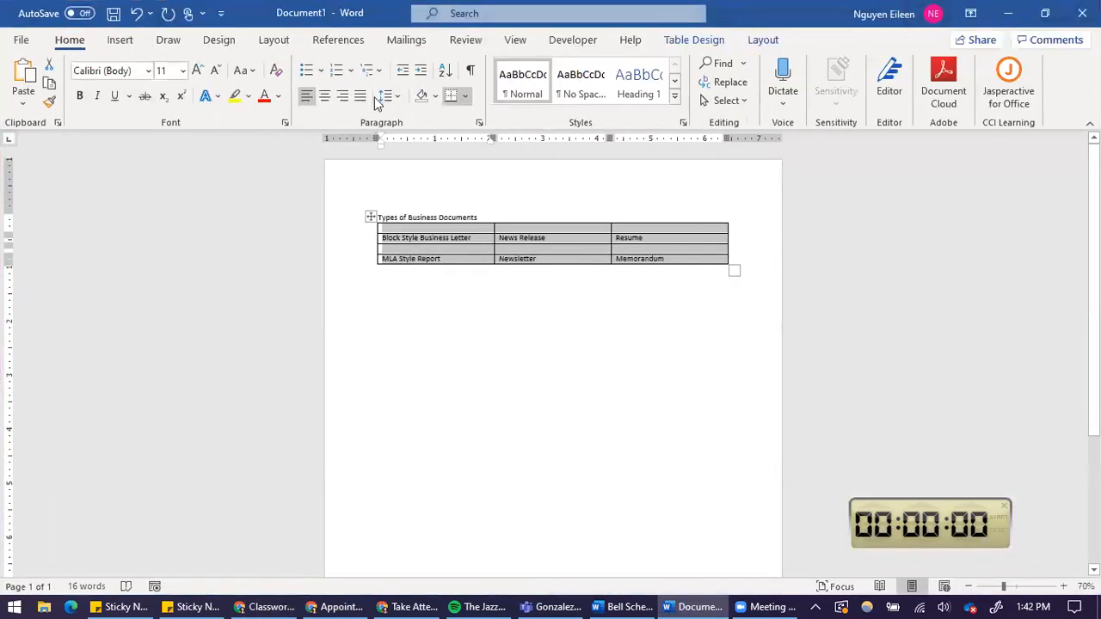
{"action": "left_click", "coordinate": [81, 97]}
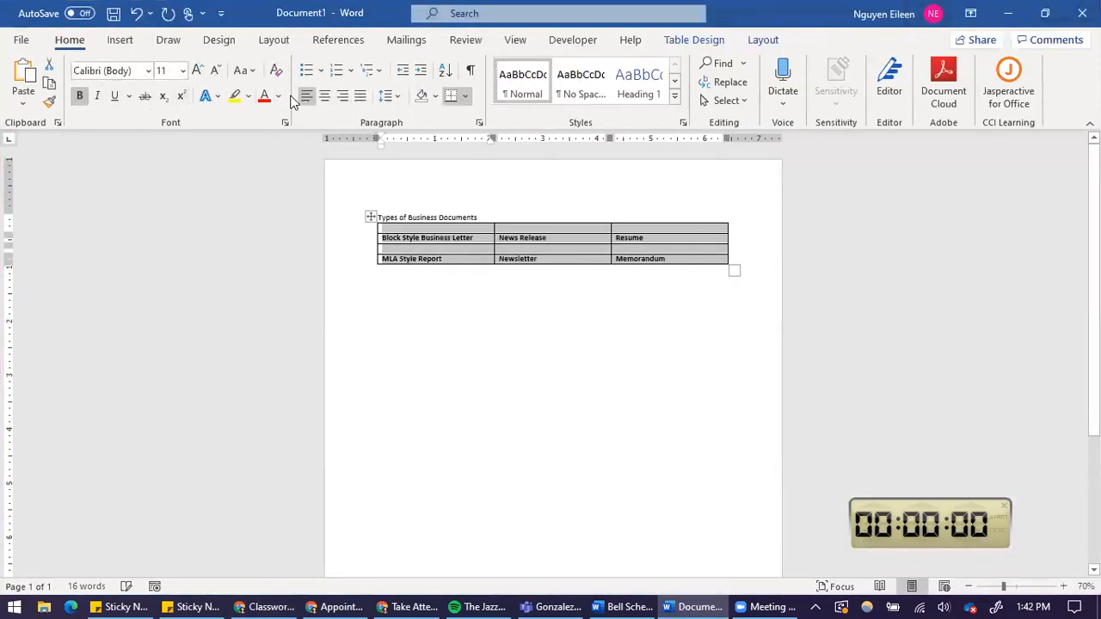
{"action": "left_click", "coordinate": [325, 97]}
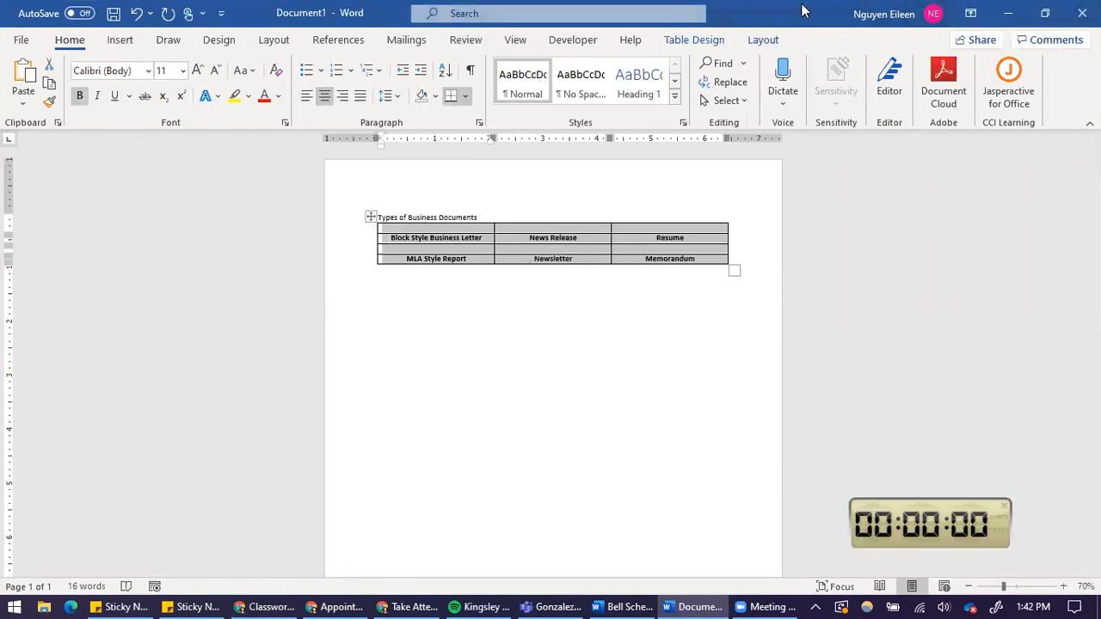
Set the height of the table's first row to 3.75".
{"action": "left_click_drag", "start_coordinate": [803, 11], "coordinate": [839, 120]}
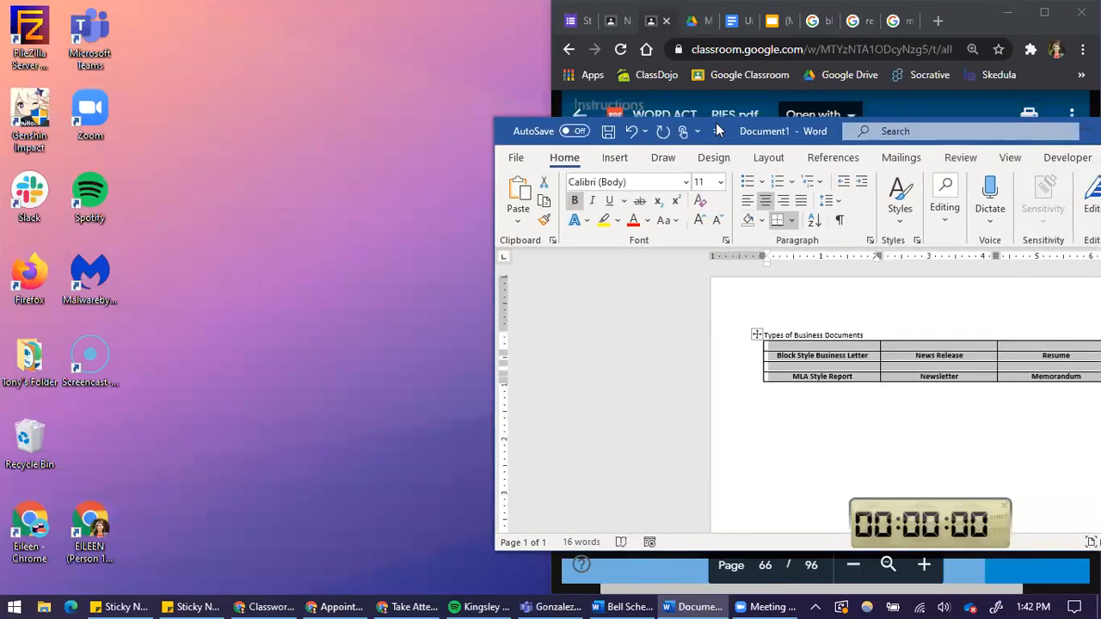
{"action": "left_click_drag", "start_coordinate": [715, 122], "coordinate": [232, 12]}
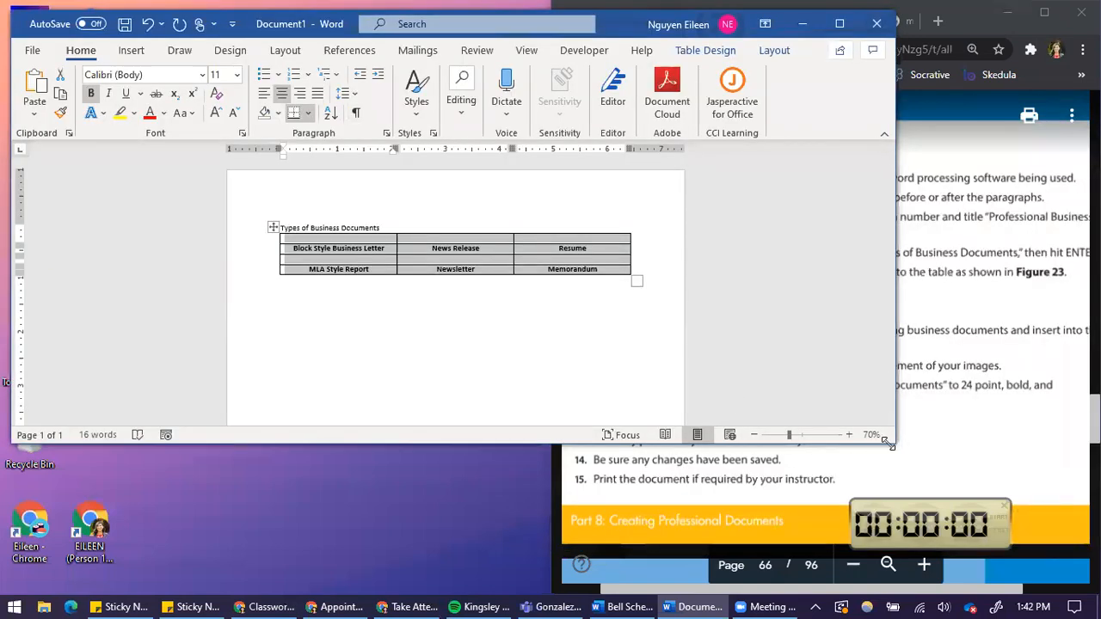
{"action": "left_click_drag", "start_coordinate": [890, 445], "coordinate": [545, 574]}
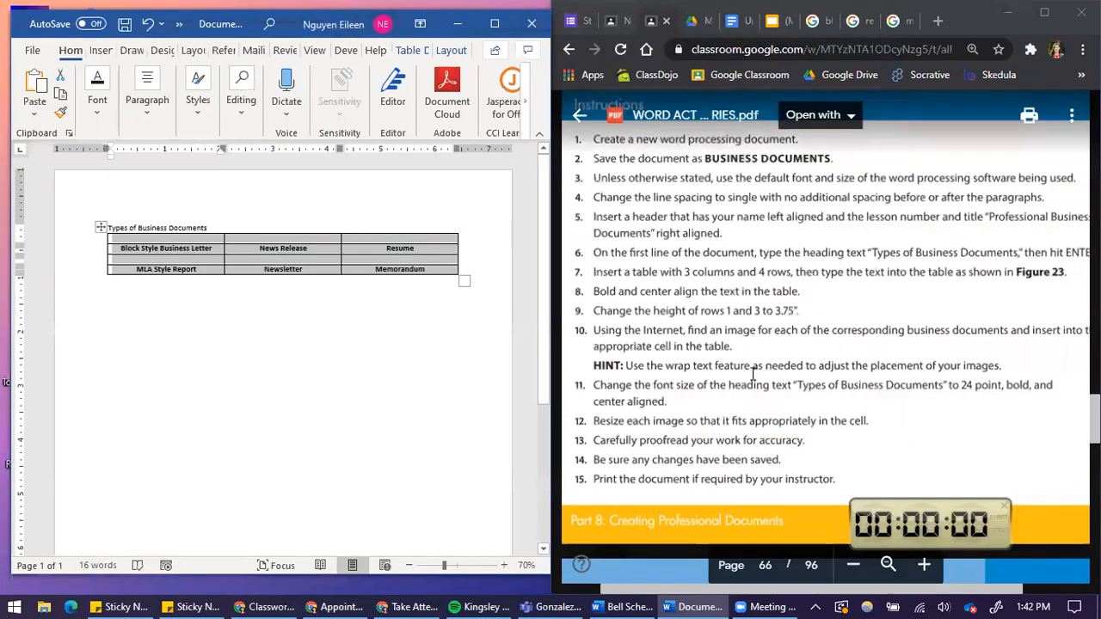
{"action": "left_click", "coordinate": [613, 294]}
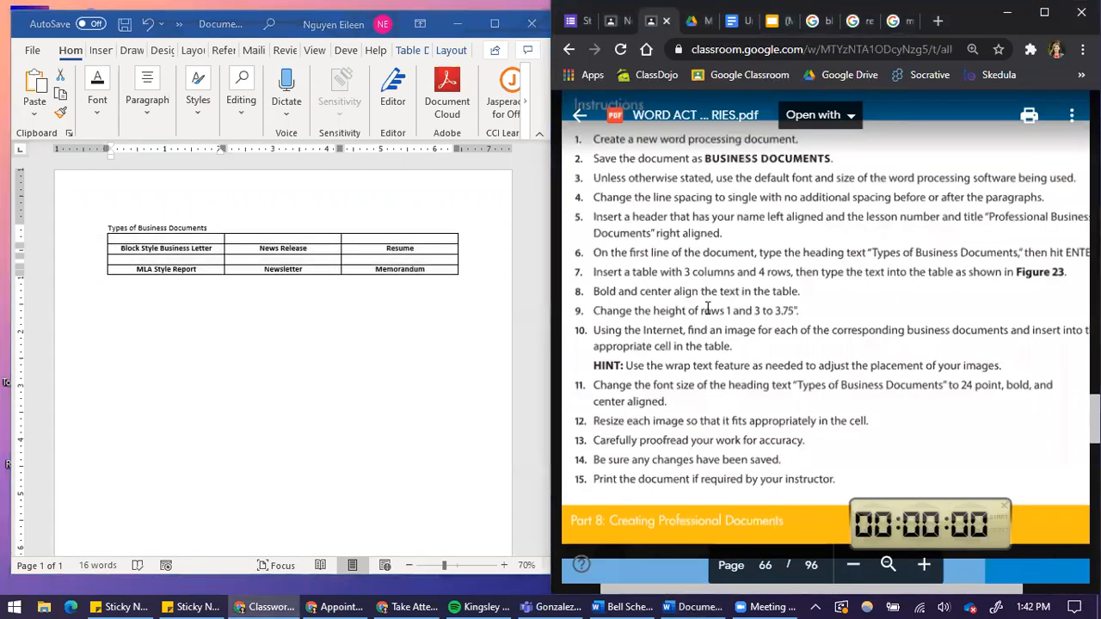
{"action": "left_click_drag", "start_coordinate": [779, 310], "coordinate": [793, 311]}
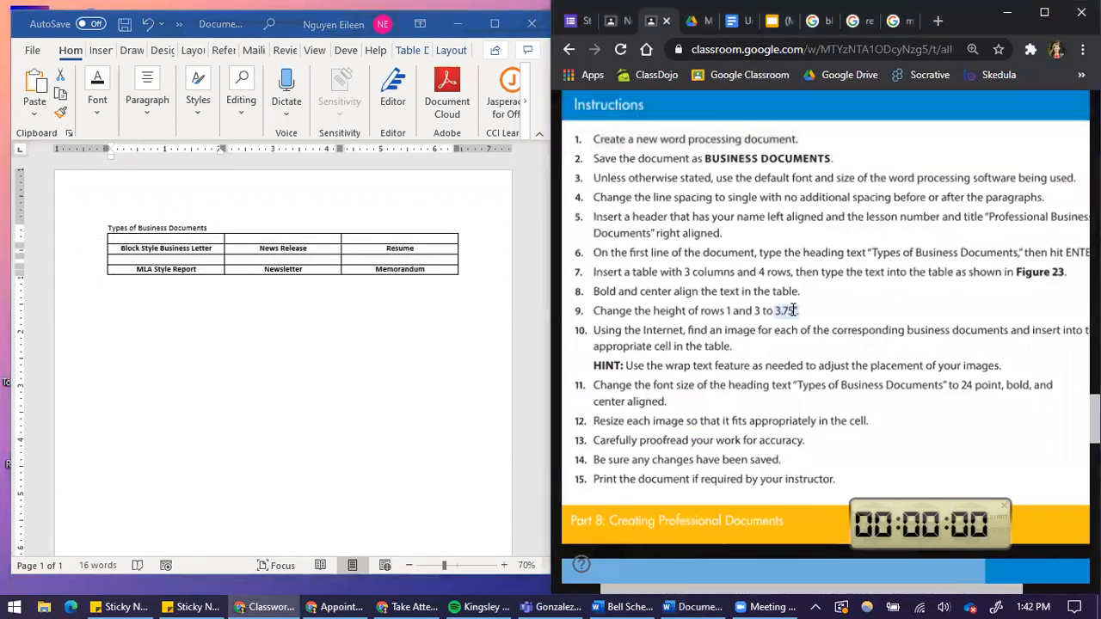
{"action": "left_click", "coordinate": [160, 238]}
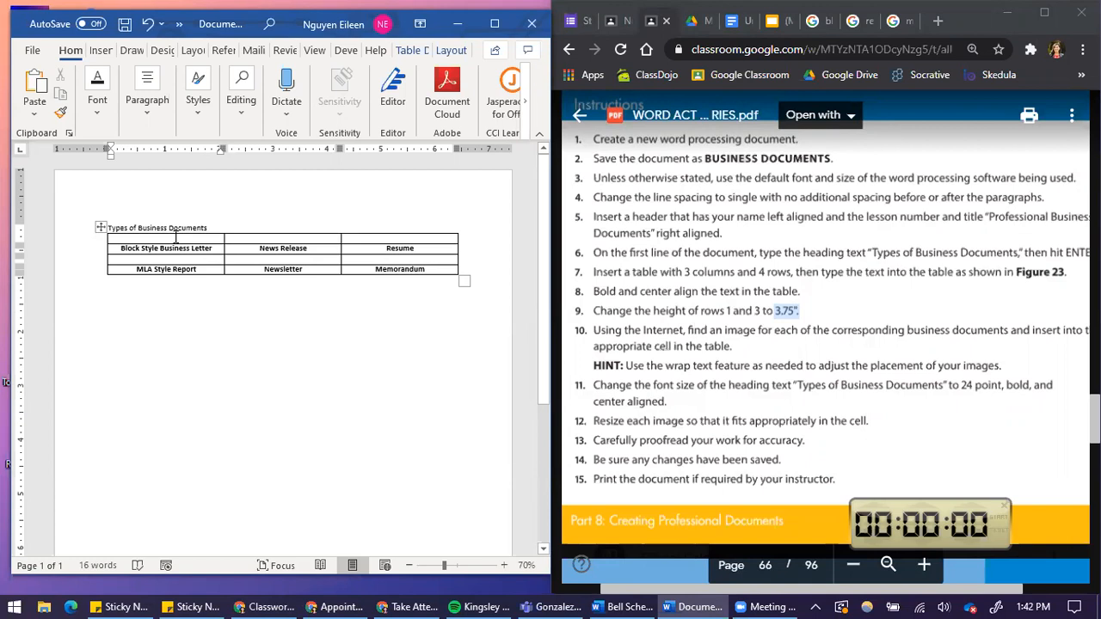
{"action": "left_click", "coordinate": [495, 30]}
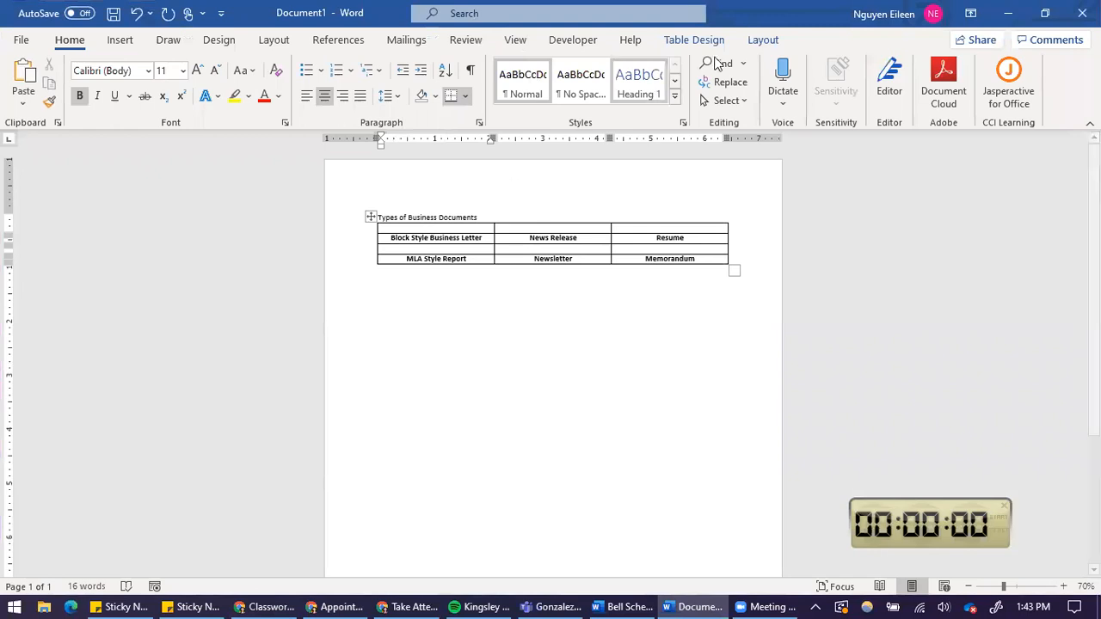
{"action": "left_click", "coordinate": [769, 43]}
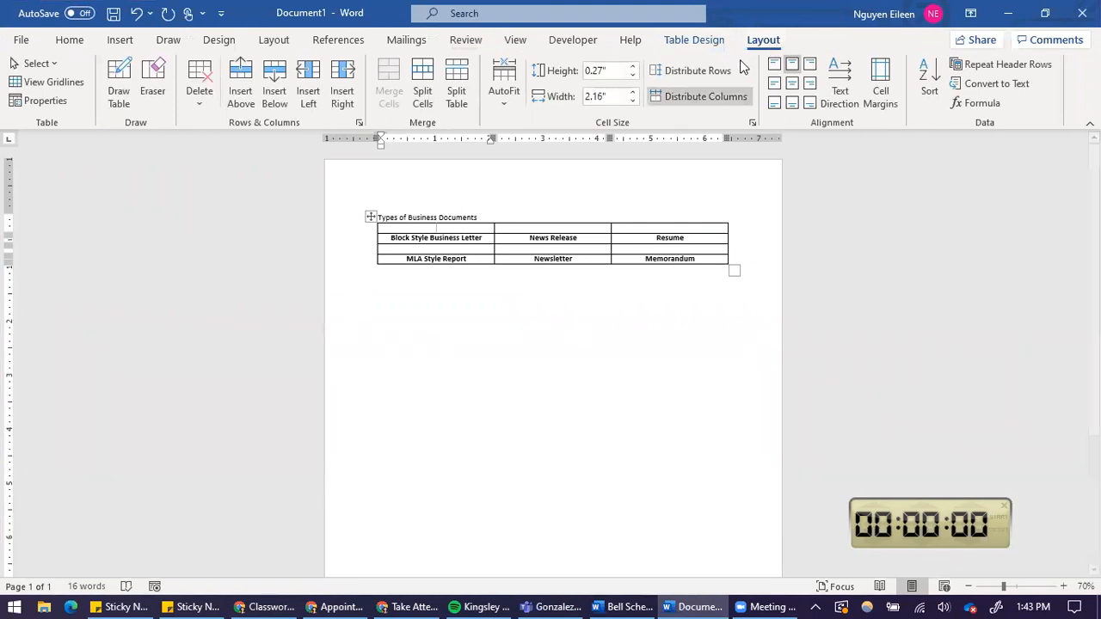
{"action": "left_click", "coordinate": [610, 72]}
{"action": "type", "text": "3"}
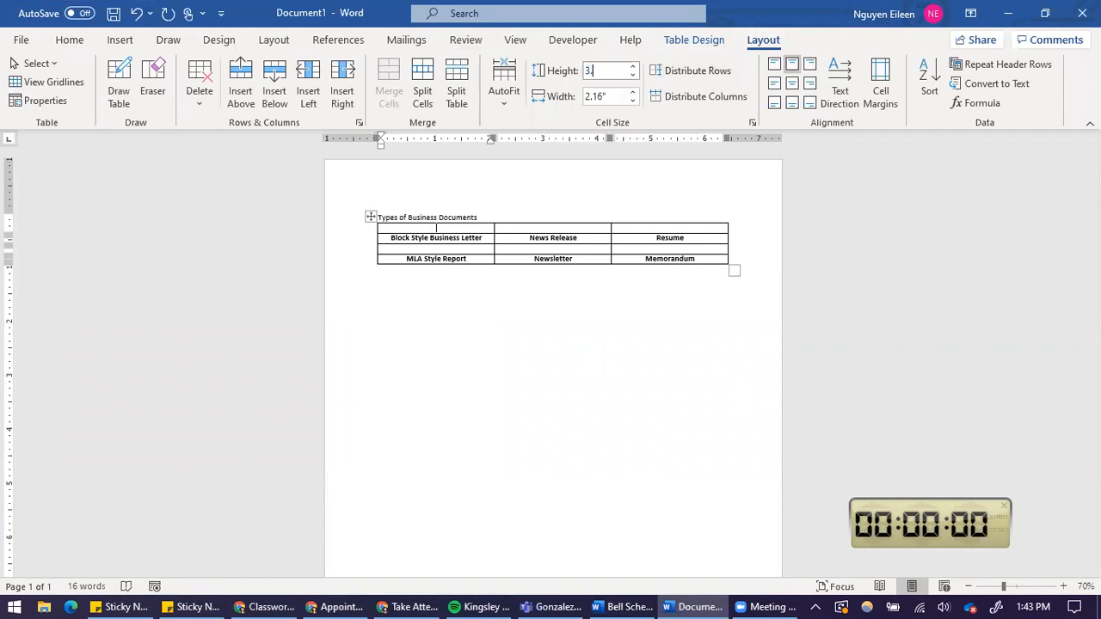
{"action": "type", "text": ".75"}
{"action": "key", "text": "Return"}
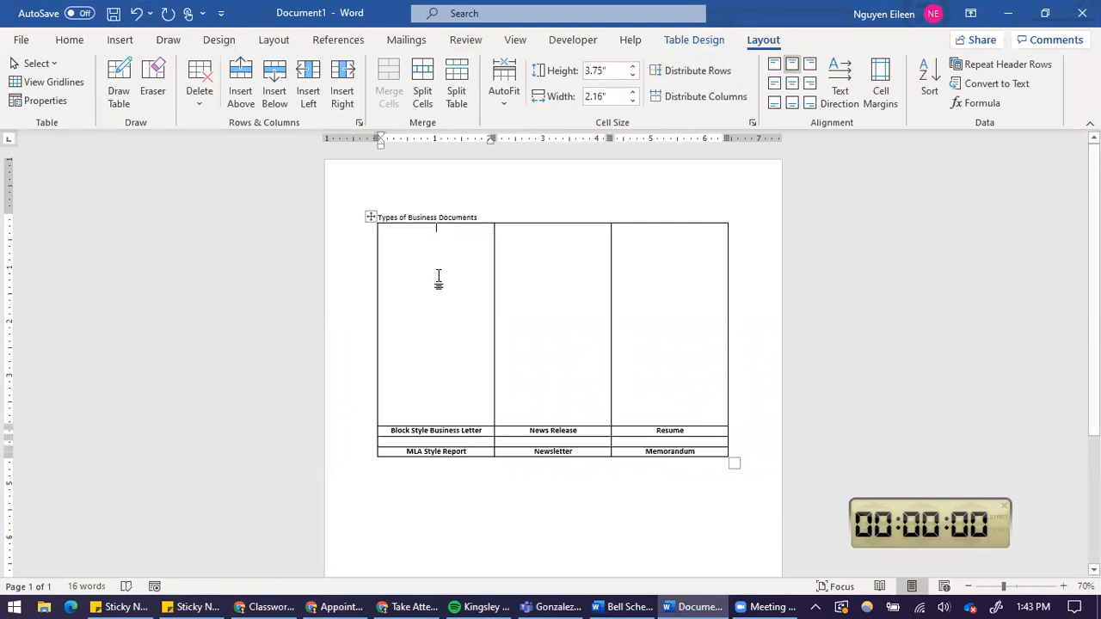
Set the height of the table's third row to 3.75".
{"action": "left_click", "coordinate": [427, 441]}
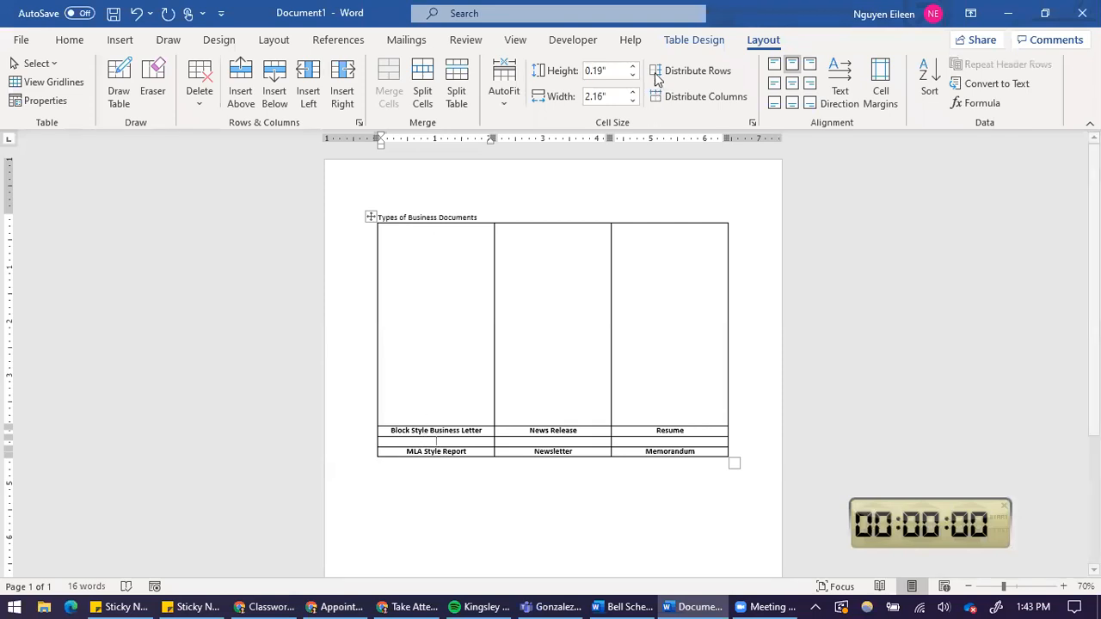
{"action": "left_click", "coordinate": [598, 71]}
{"action": "type", "text": "3."}
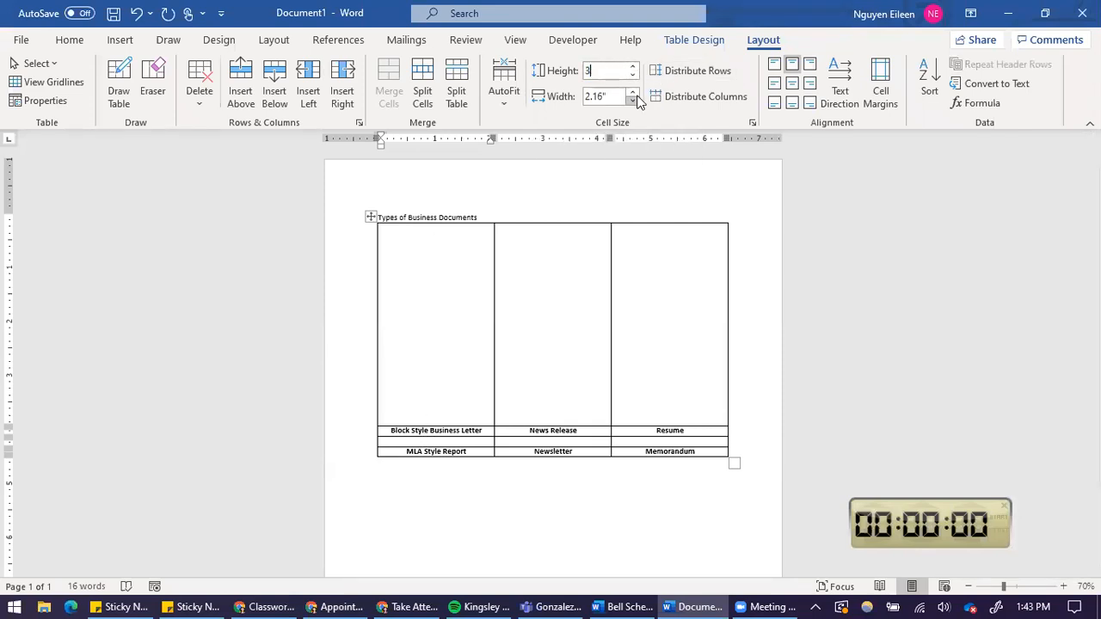
{"action": "type", "text": "75"}
{"action": "key", "text": "Return"}
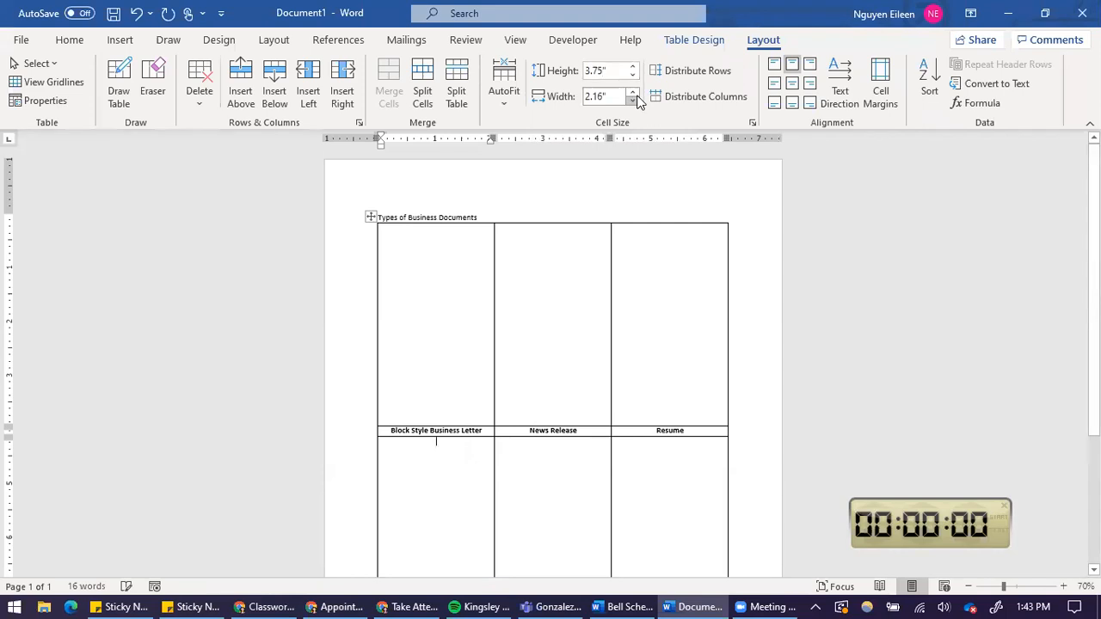
Restore the Word window so it sits beside the browser showing the assignment instructions.
{"action": "scroll", "coordinate": [654, 434], "scroll_direction": "down", "scroll_amount": 3}
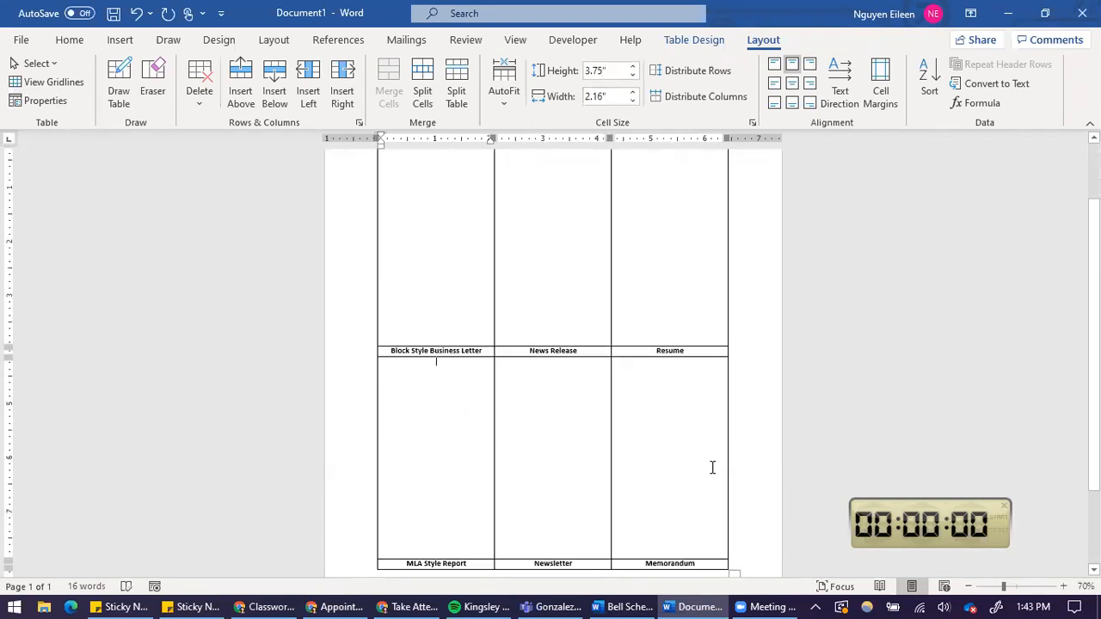
{"action": "double_click", "coordinate": [801, 16]}
{"action": "scroll", "coordinate": [497, 324], "scroll_direction": "up", "scroll_amount": 3}
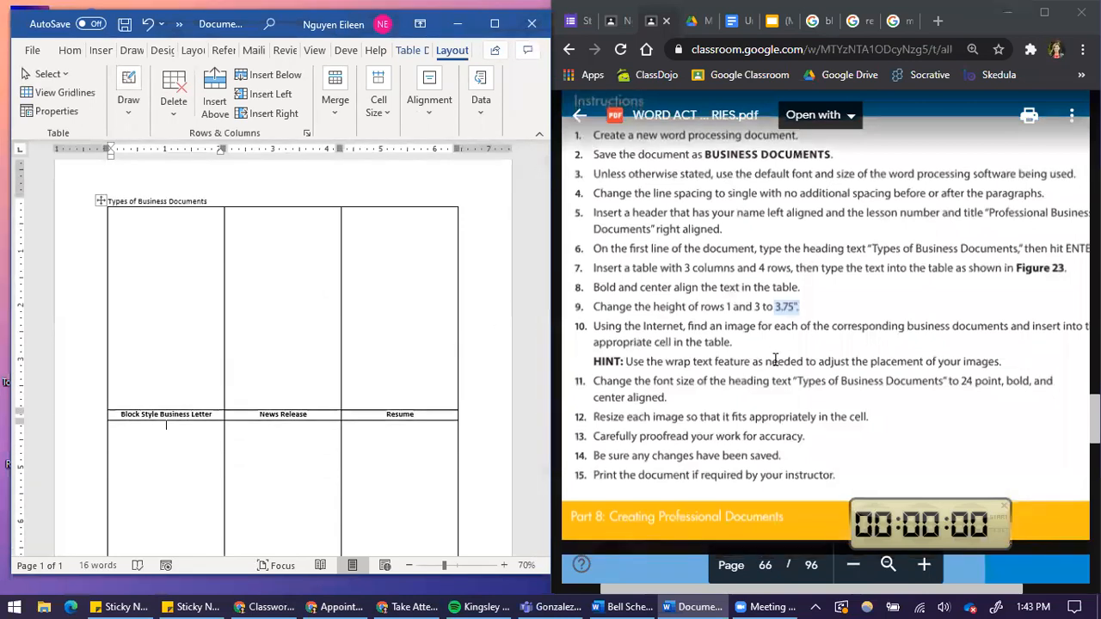
Read the assignment instructions for the image-insertion and heading-formatting steps.
{"action": "scroll", "coordinate": [775, 358], "scroll_direction": "down", "scroll_amount": 10}
{"action": "scroll", "coordinate": [895, 351], "scroll_direction": "up", "scroll_amount": 3}
{"action": "scroll", "coordinate": [901, 343], "scroll_direction": "down", "scroll_amount": 1}
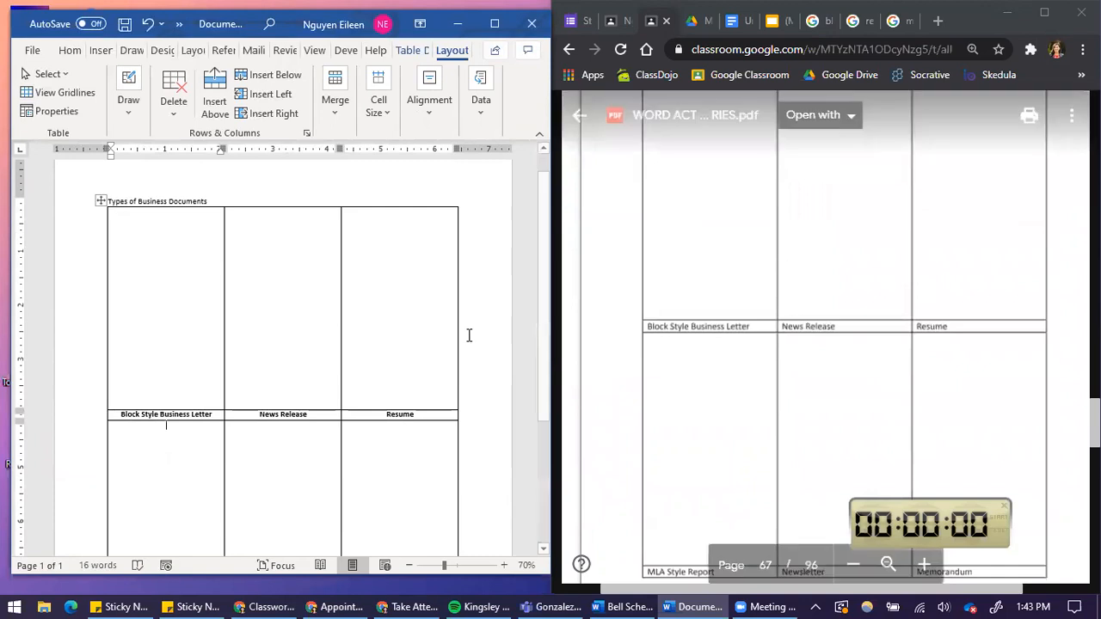
{"action": "scroll", "coordinate": [787, 290], "scroll_direction": "down", "scroll_amount": 2}
{"action": "scroll", "coordinate": [848, 322], "scroll_direction": "up", "scroll_amount": 2}
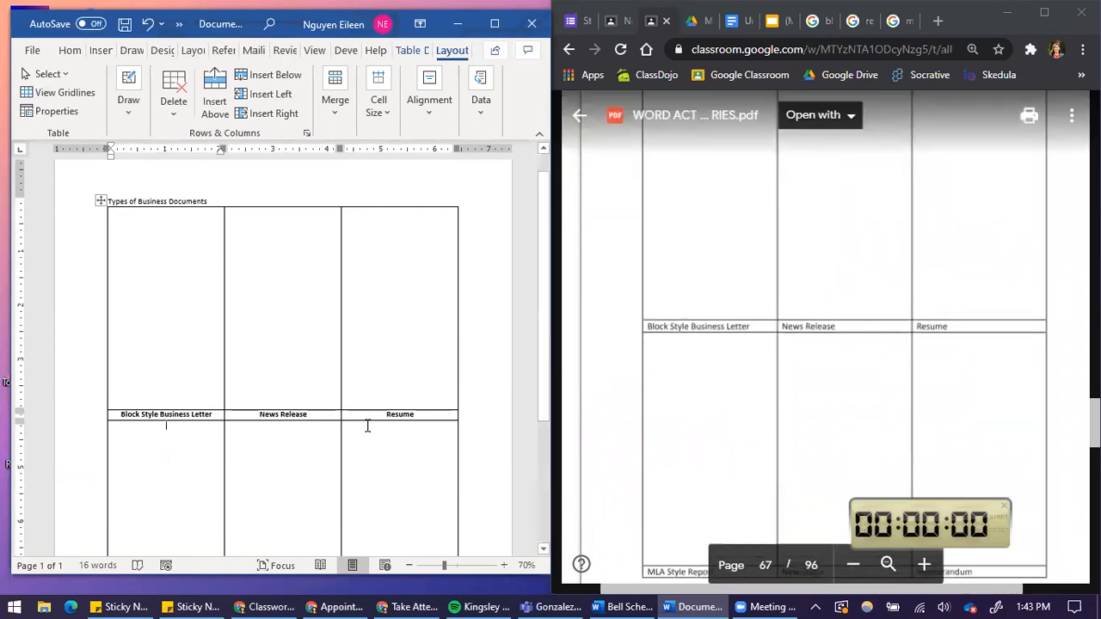
{"action": "scroll", "coordinate": [368, 428], "scroll_direction": "down", "scroll_amount": 3}
{"action": "scroll", "coordinate": [812, 406], "scroll_direction": "up", "scroll_amount": 5}
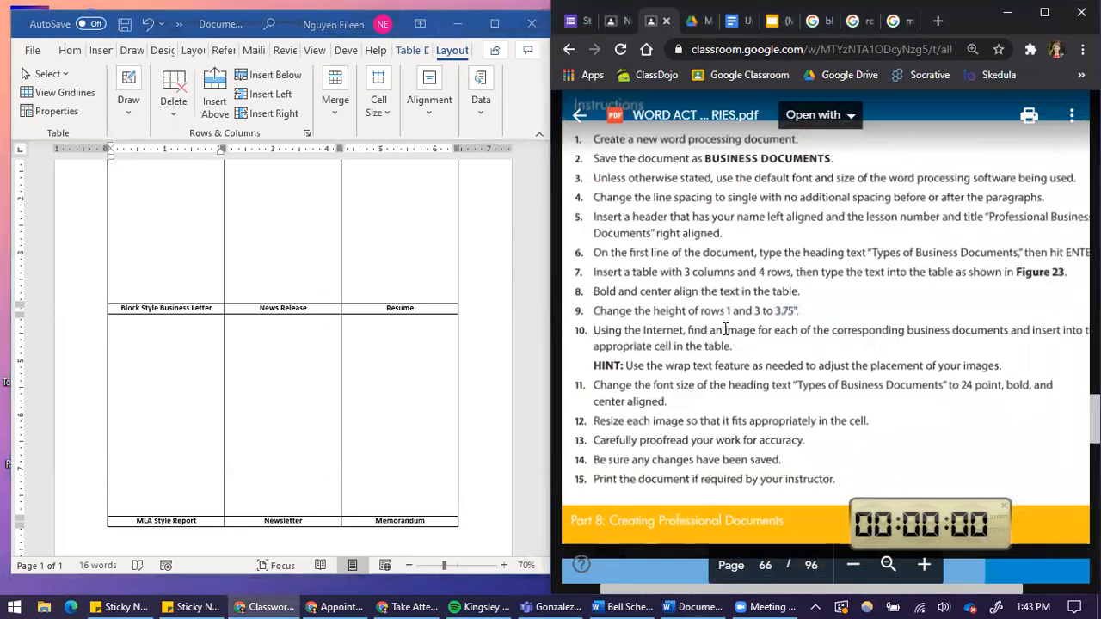
{"action": "left_click_drag", "start_coordinate": [644, 329], "coordinate": [798, 330]}
{"action": "left_click_drag", "start_coordinate": [704, 589], "coordinate": [711, 593]}
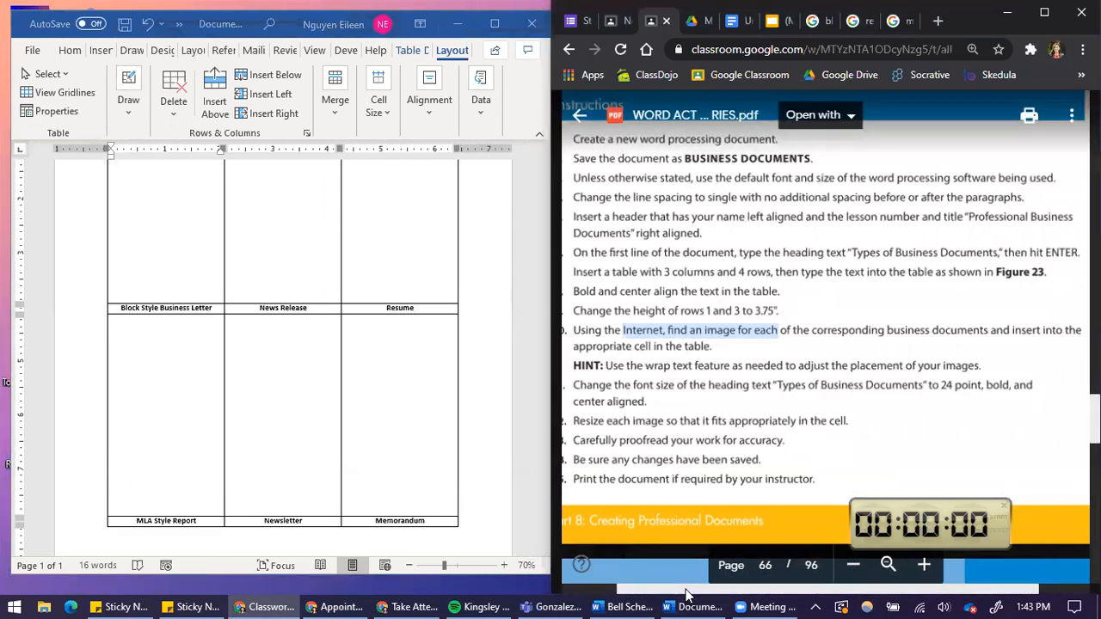
{"action": "left_click_drag", "start_coordinate": [686, 594], "coordinate": [671, 594]}
{"action": "left_click_drag", "start_coordinate": [625, 366], "coordinate": [1000, 367]}
{"action": "left_click", "coordinate": [889, 385]}
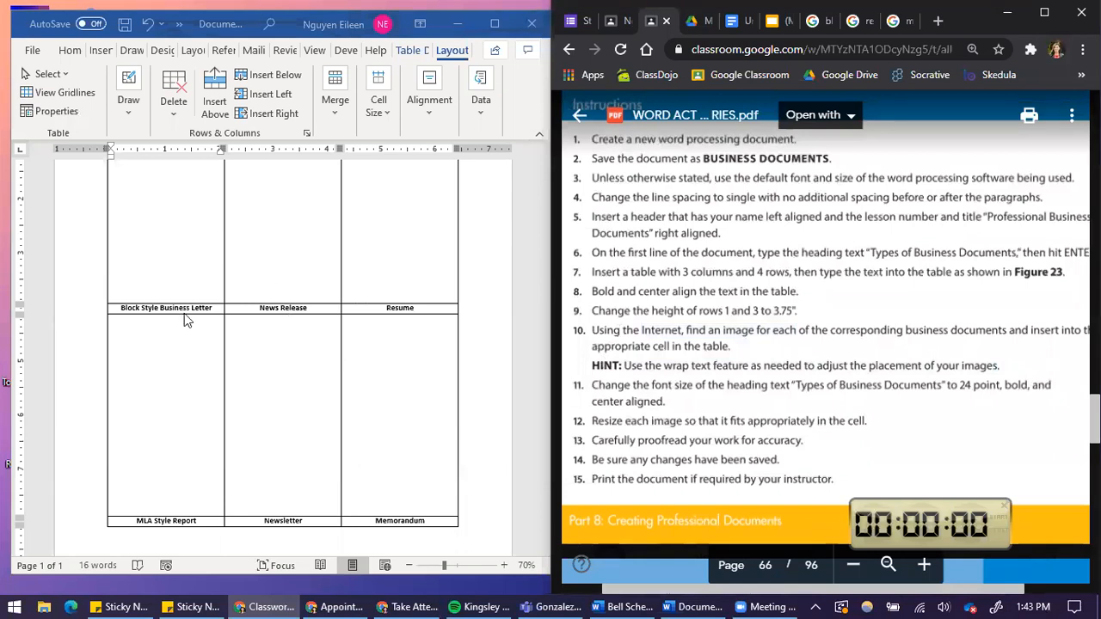
{"action": "left_click", "coordinate": [147, 237]}
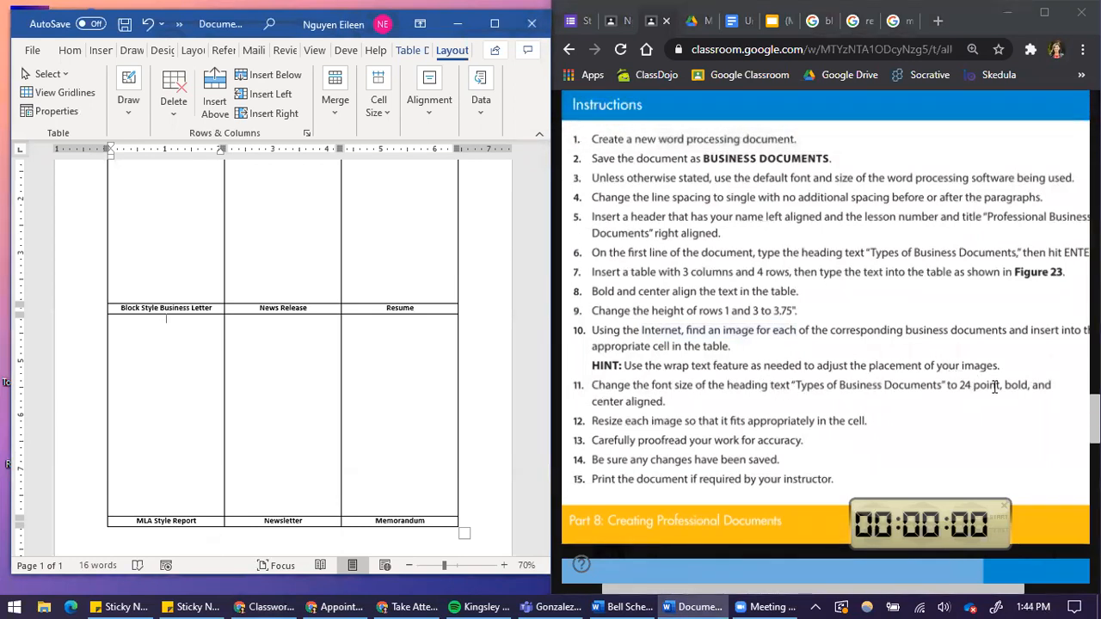
{"action": "left_click", "coordinate": [666, 398]}
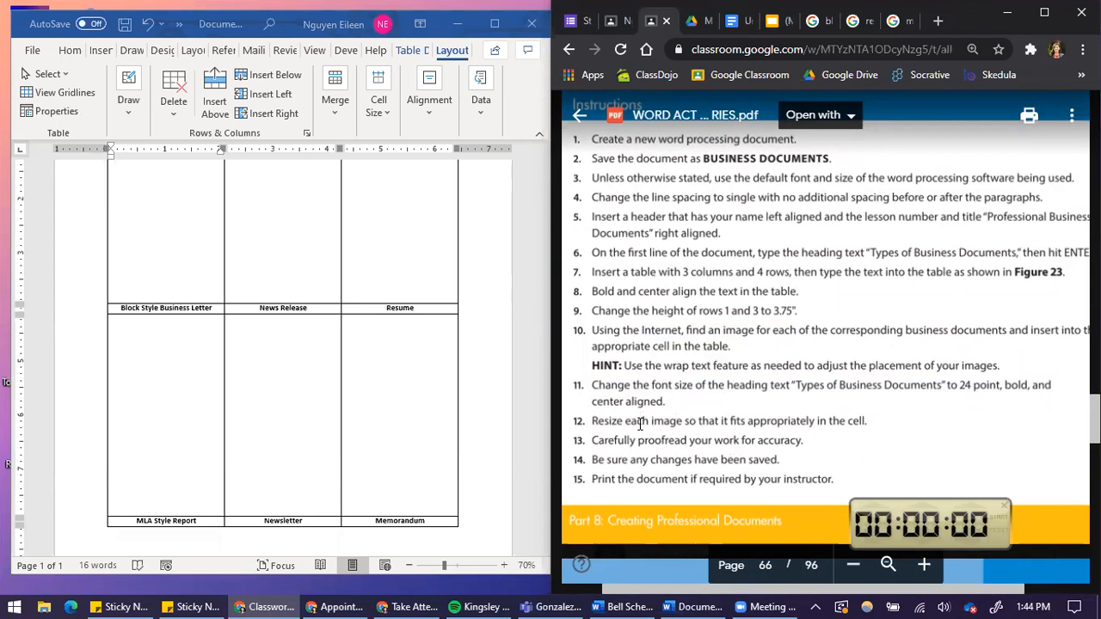
Format the heading "Types of Business Documents" as 24 pt, bold and center aligned.
{"action": "scroll", "coordinate": [175, 211], "scroll_direction": "up", "scroll_amount": 2}
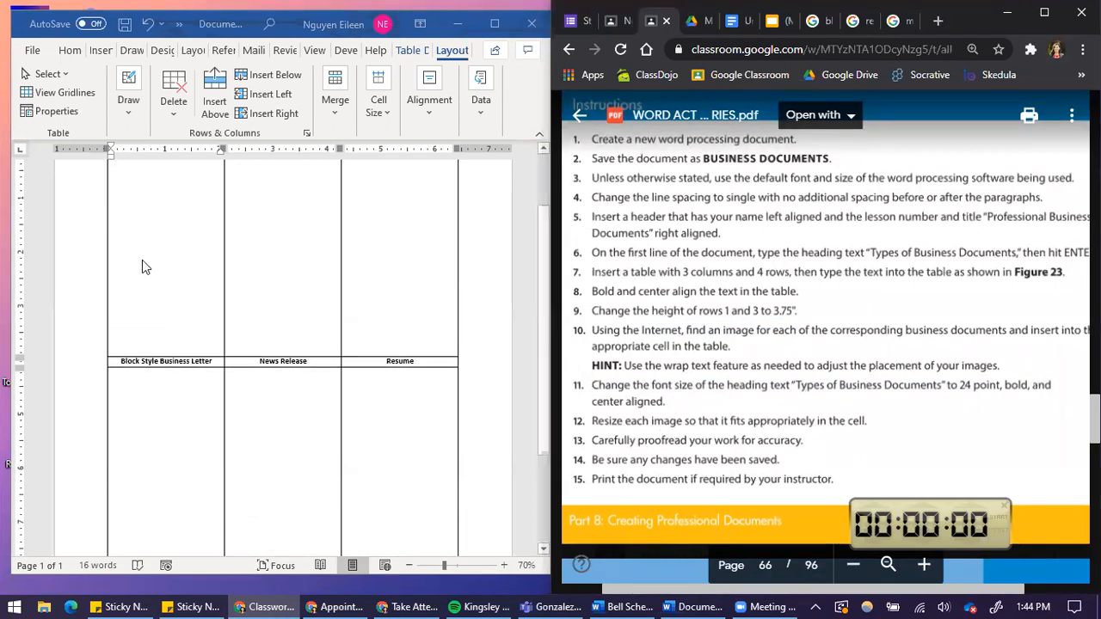
{"action": "scroll", "coordinate": [174, 267], "scroll_direction": "up", "scroll_amount": 2}
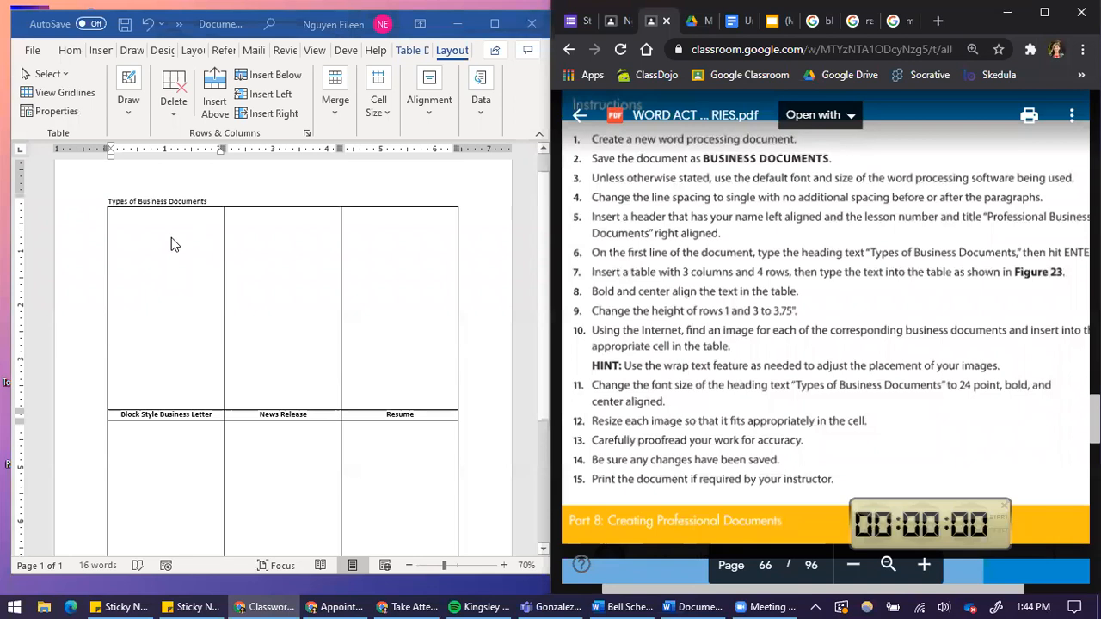
{"action": "left_click_drag", "start_coordinate": [211, 201], "coordinate": [123, 200]}
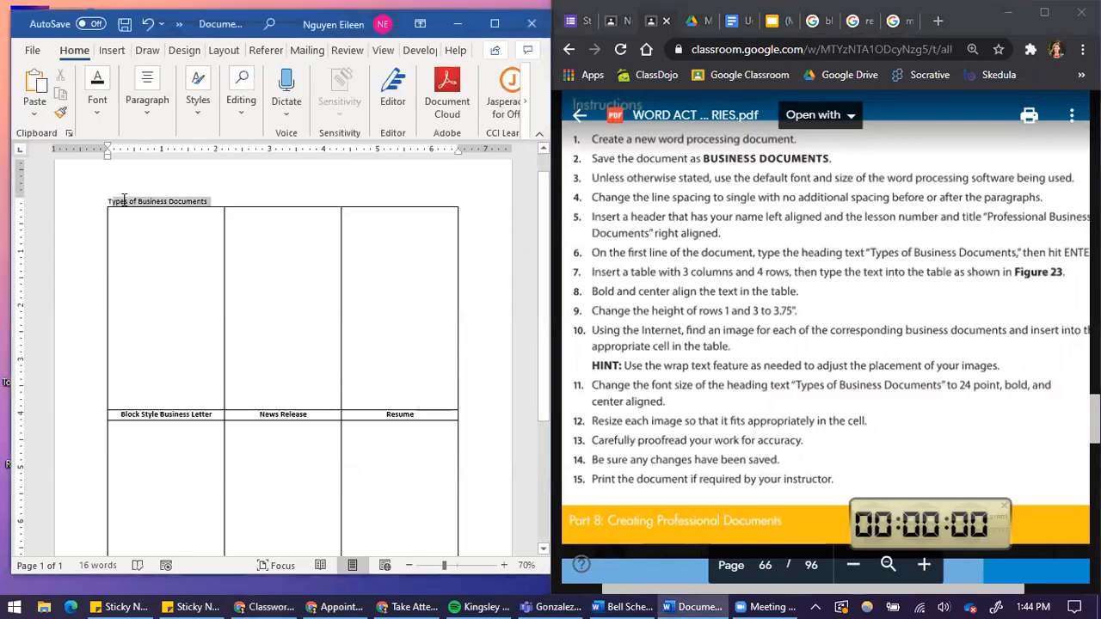
{"action": "left_click", "coordinate": [144, 116]}
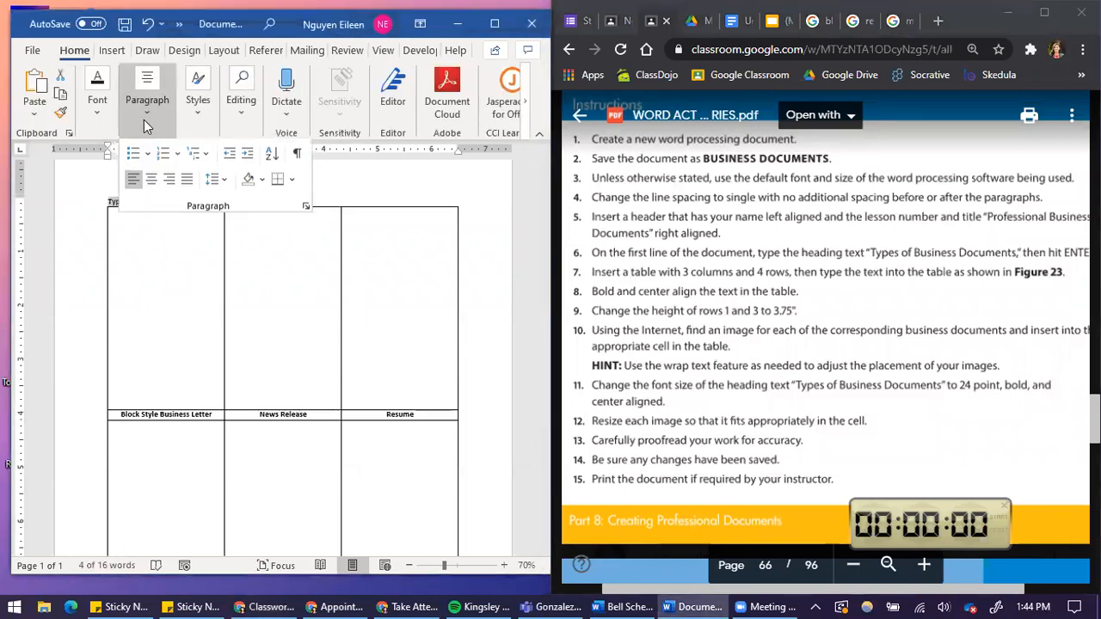
{"action": "left_click", "coordinate": [152, 181]}
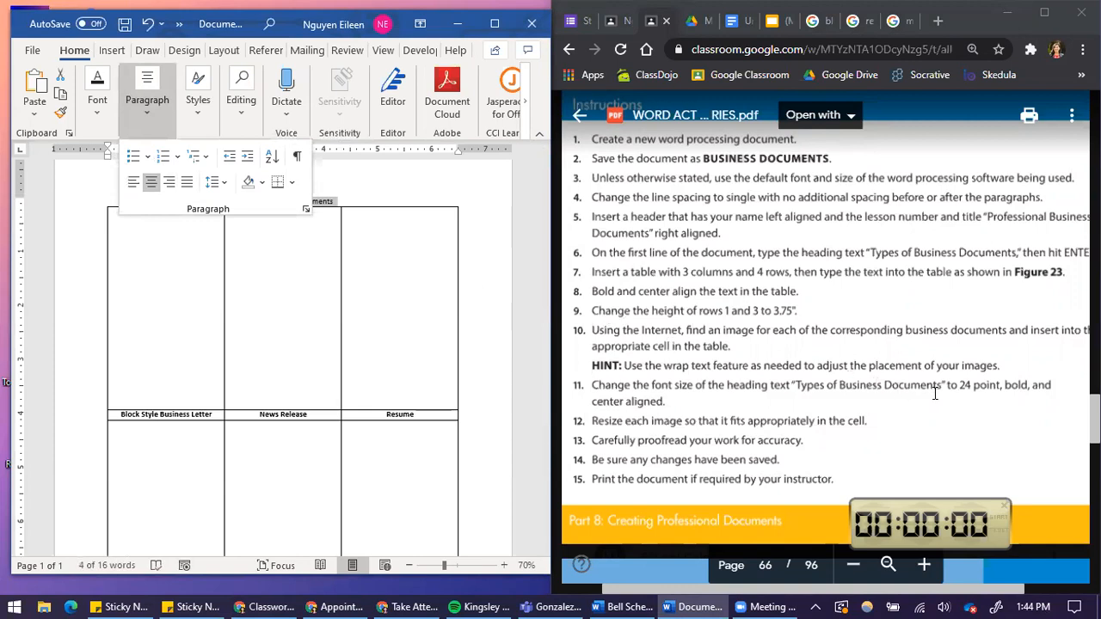
{"action": "left_click", "coordinate": [107, 114]}
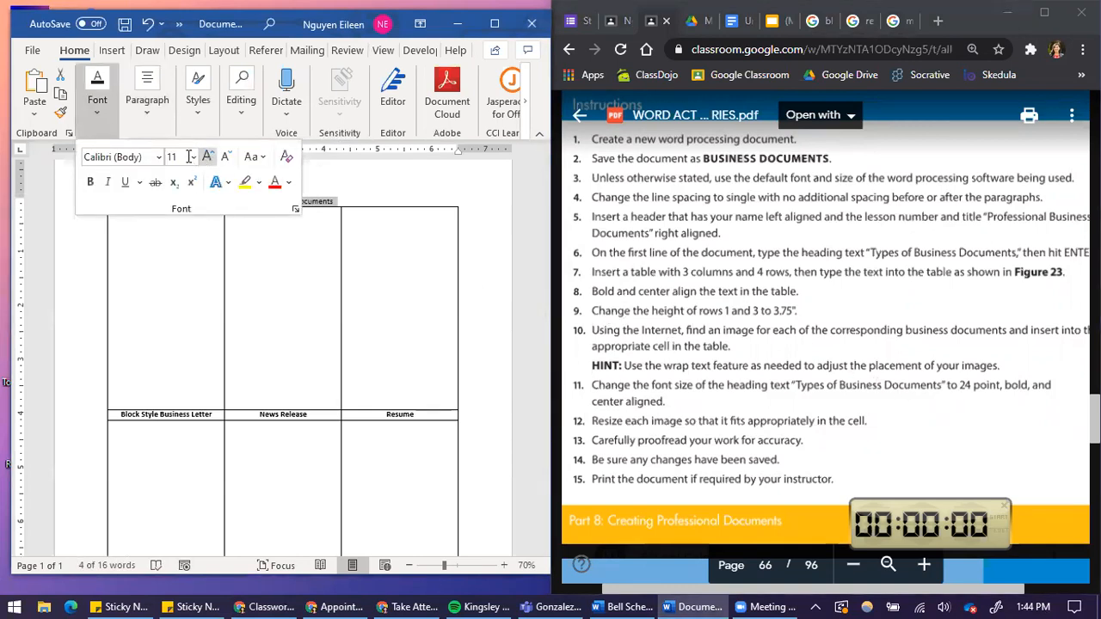
{"action": "left_click", "coordinate": [90, 183]}
{"action": "type", "text": "24"}
{"action": "key", "text": "Return"}
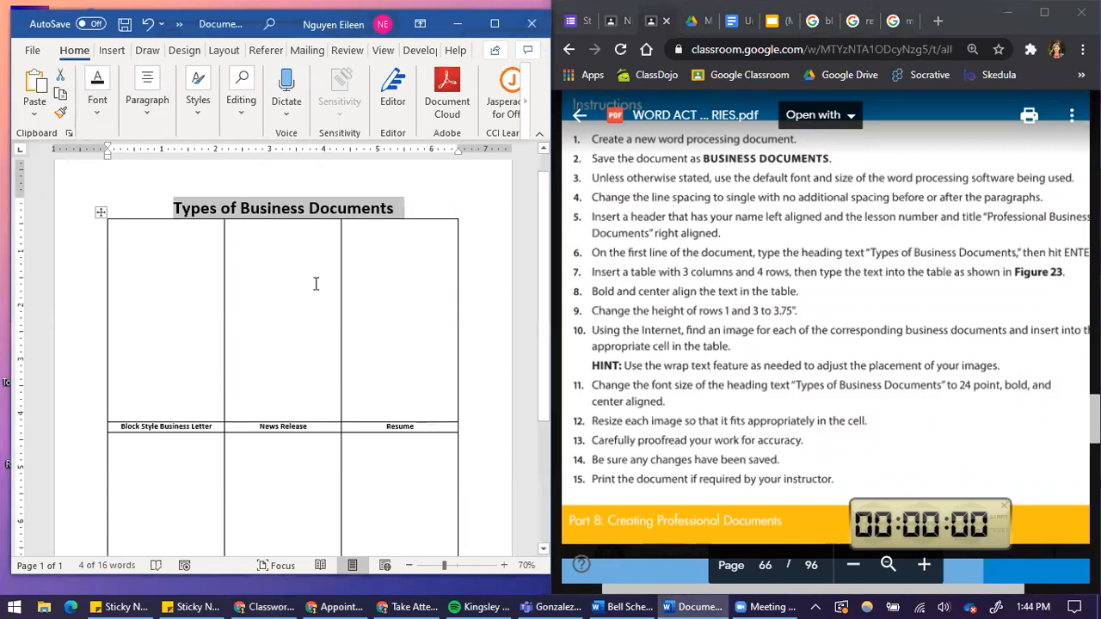
Select the "Block Style Business Letter" label and switch to the browser's image search tab.
{"action": "left_click", "coordinate": [351, 308]}
{"action": "scroll", "coordinate": [753, 323], "scroll_direction": "down", "scroll_amount": 2}
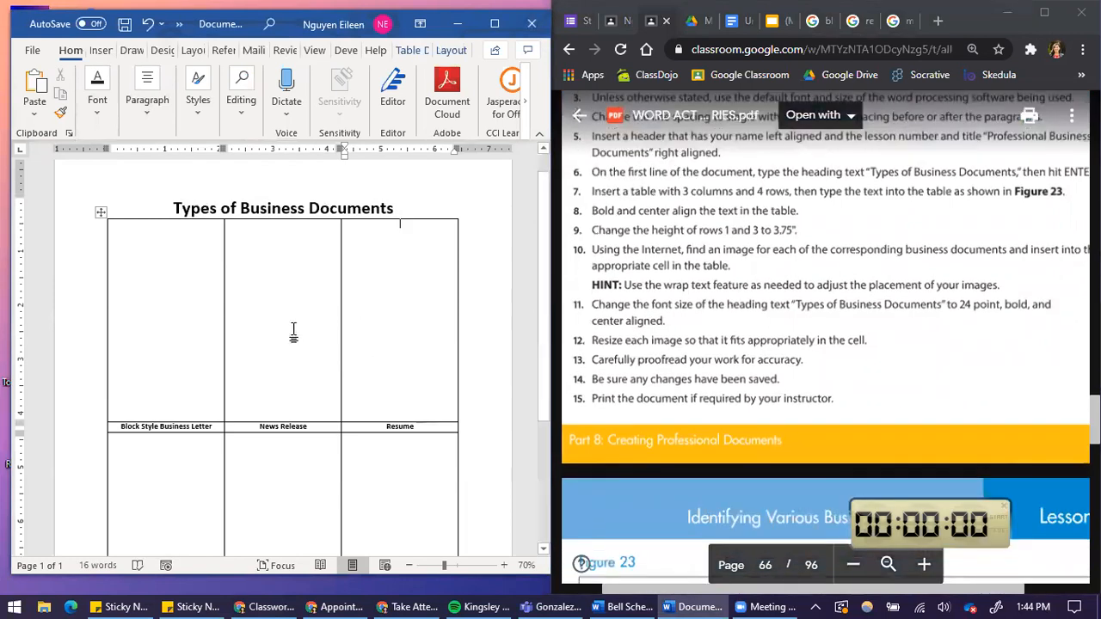
{"action": "scroll", "coordinate": [292, 331], "scroll_direction": "down", "scroll_amount": 2}
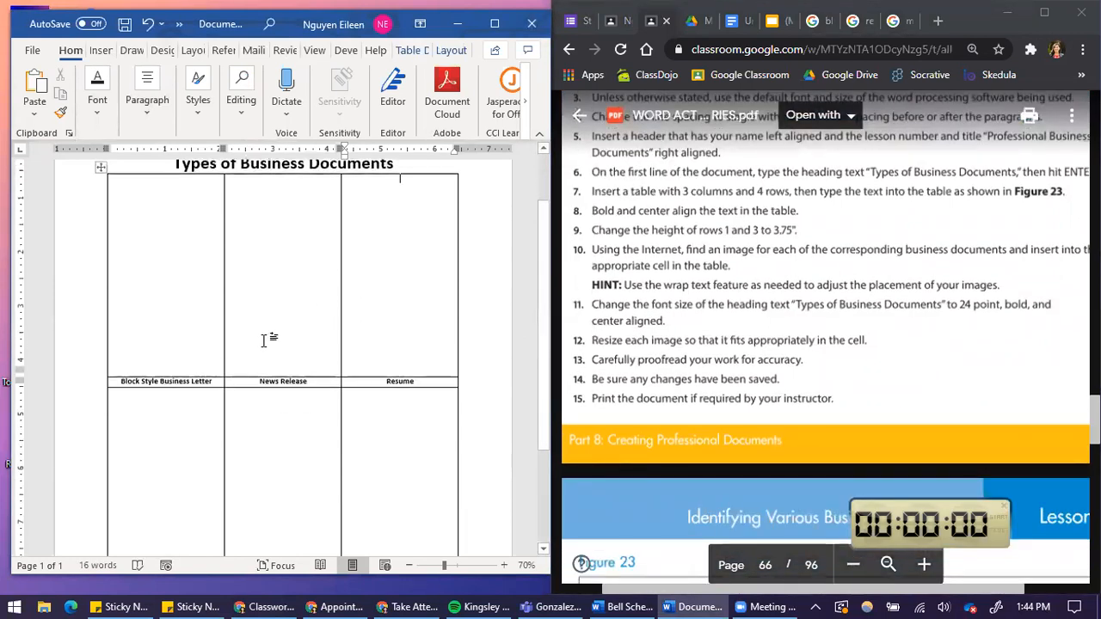
{"action": "scroll", "coordinate": [265, 340], "scroll_direction": "down", "scroll_amount": 2}
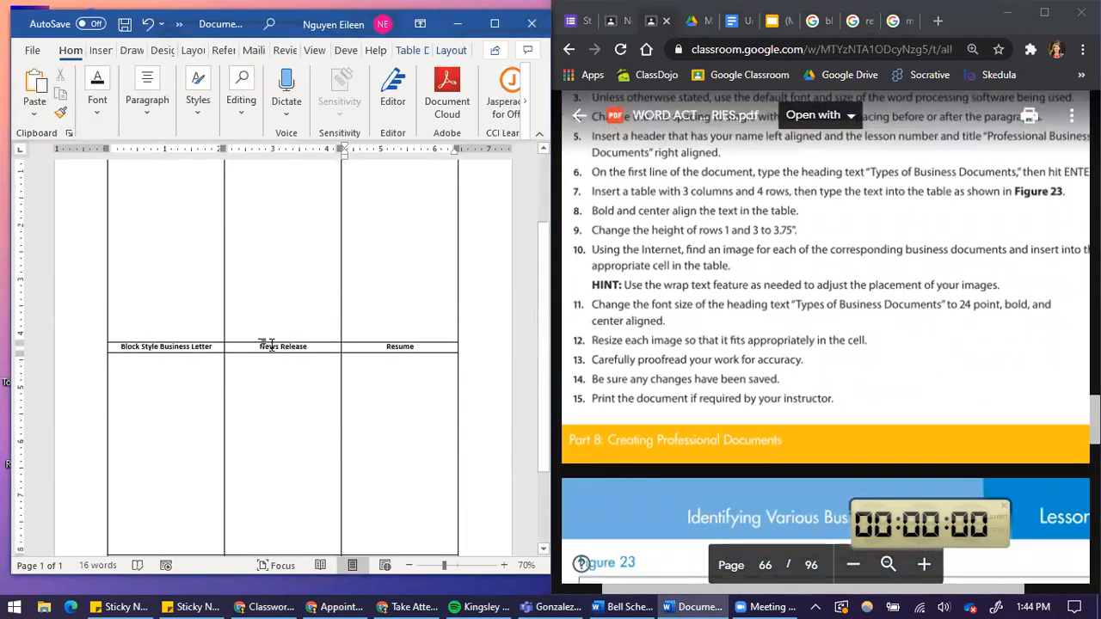
{"action": "left_click", "coordinate": [204, 345]}
{"action": "left_click", "coordinate": [811, 23]}
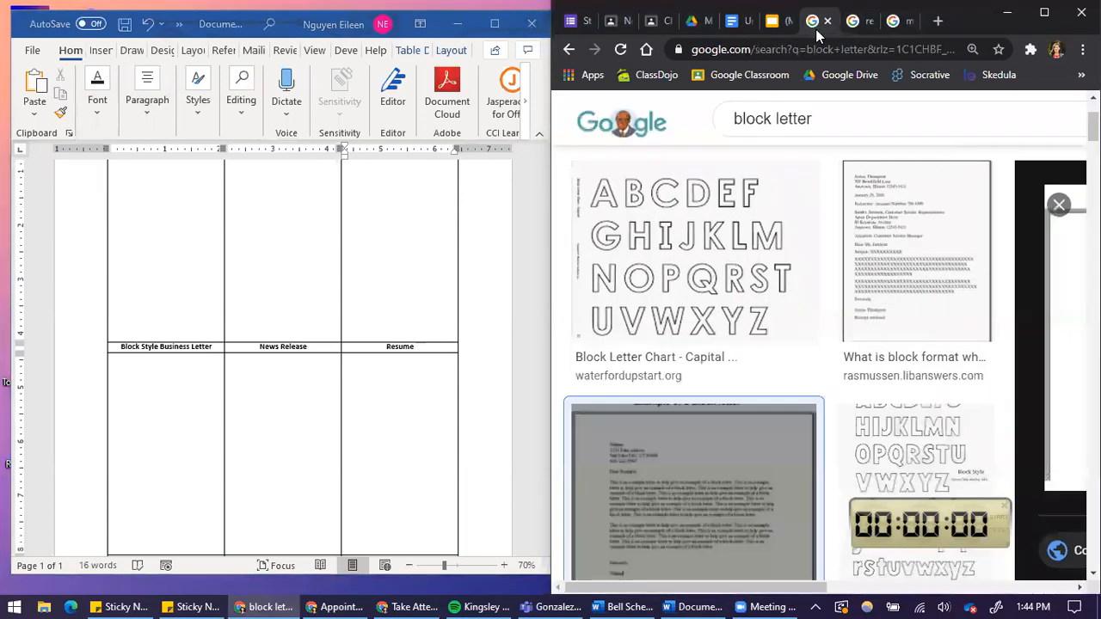
{"action": "left_click", "coordinate": [127, 352]}
{"action": "left_click_drag", "start_coordinate": [133, 351], "coordinate": [212, 347]}
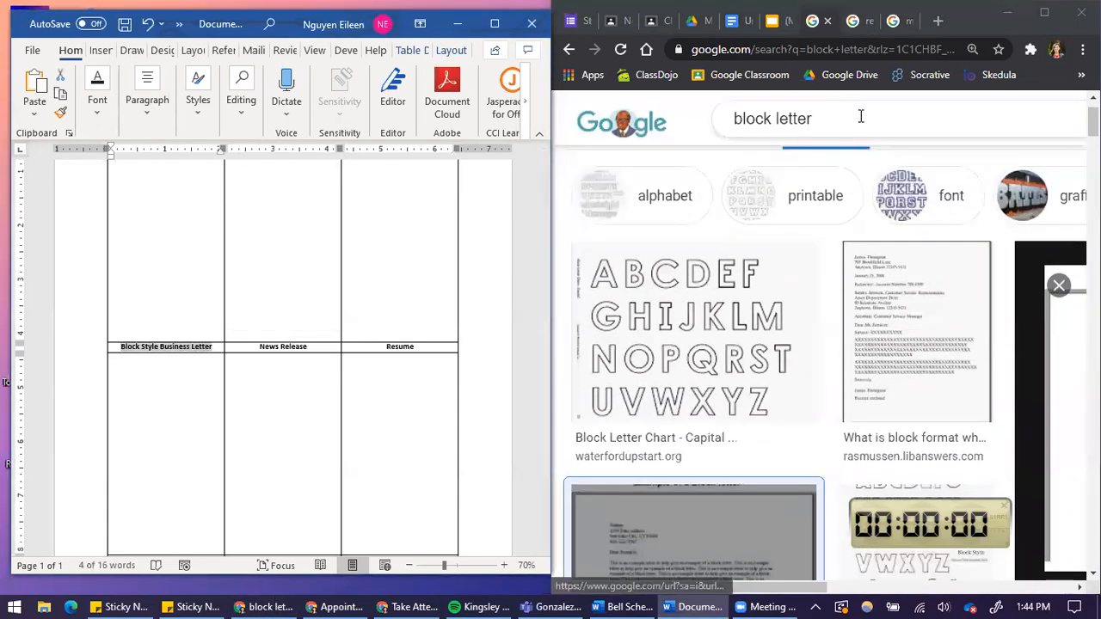
Search Google Images for "block style business letter".
{"action": "left_click", "coordinate": [860, 116]}
{"action": "scroll", "coordinate": [679, 181], "scroll_direction": "up", "scroll_amount": 2}
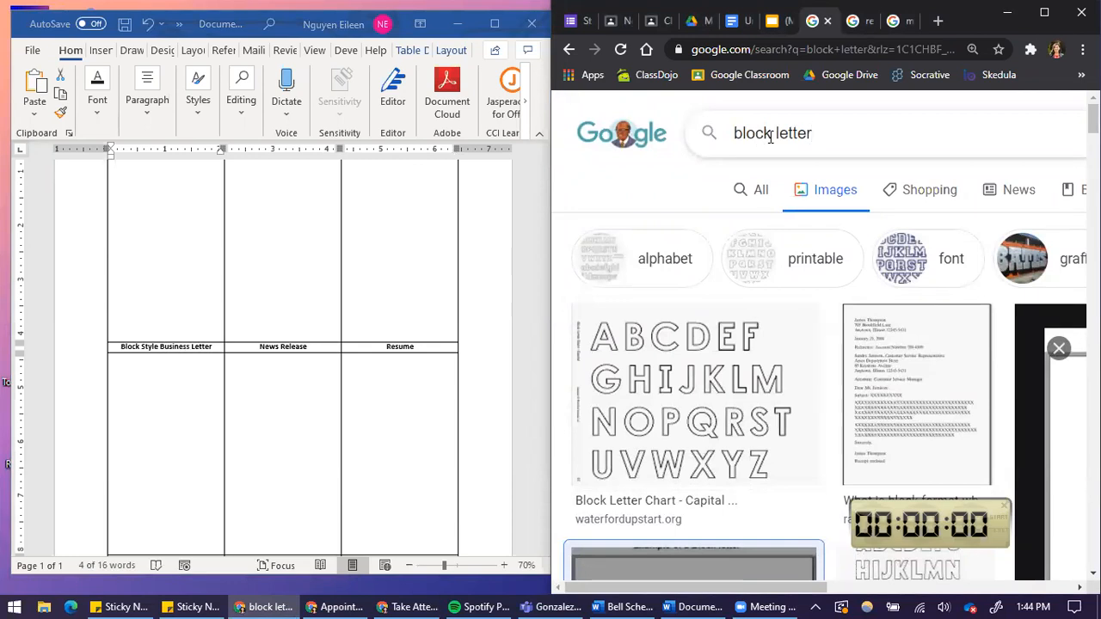
{"action": "type", "text": "stylte"}
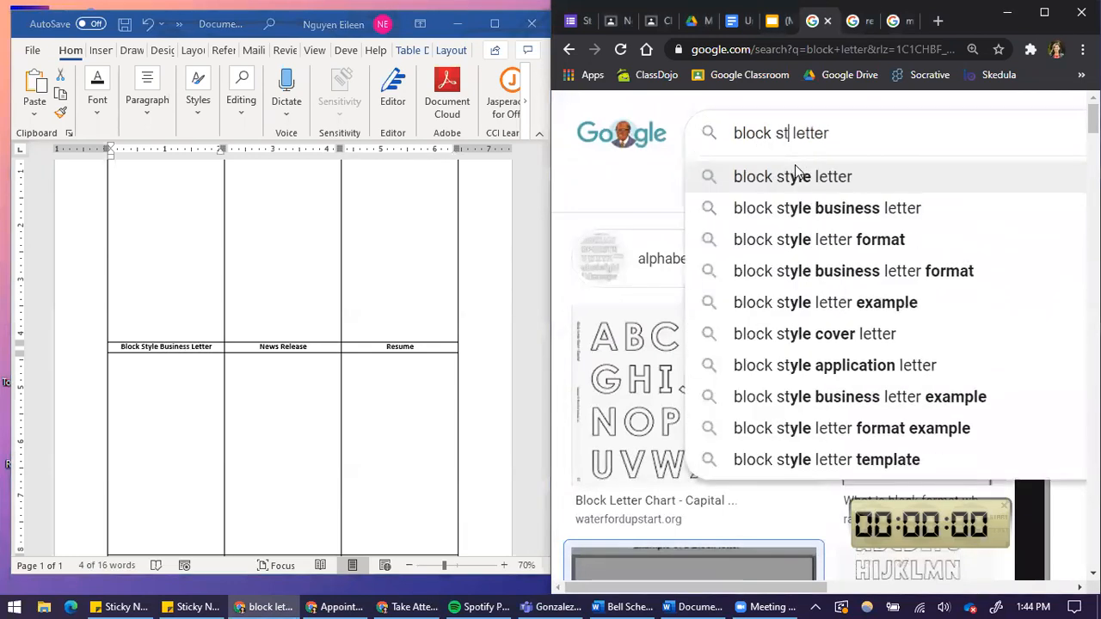
{"action": "key", "text": "BackSpace"}
{"action": "key", "text": "BackSpace"}
{"action": "key", "text": "BackSpace"}
{"action": "type", "text": "le business"}
{"action": "key", "text": "Return"}
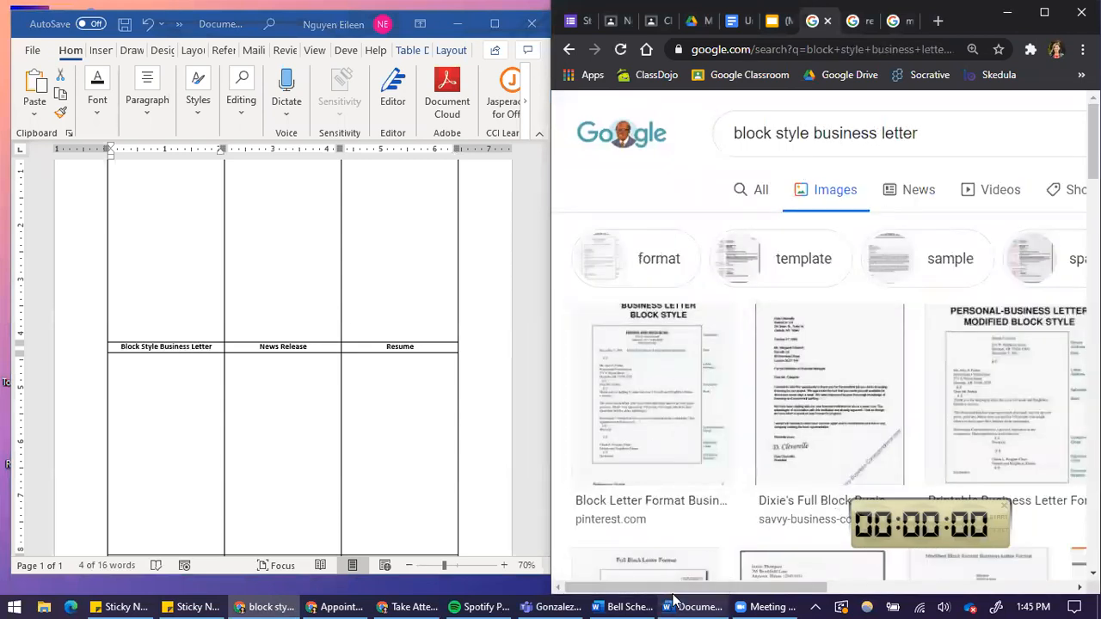
Browse the image results and open a full block format business letter example.
{"action": "left_click_drag", "start_coordinate": [740, 589], "coordinate": [845, 572]}
{"action": "left_click", "coordinate": [845, 563]}
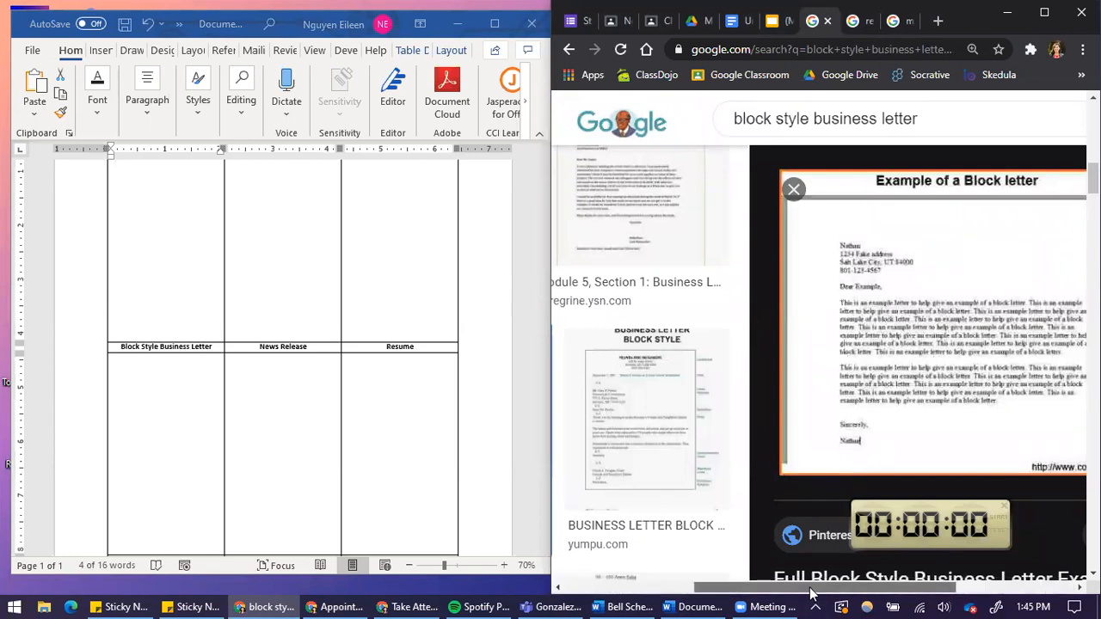
{"action": "left_click_drag", "start_coordinate": [811, 593], "coordinate": [890, 593]}
{"action": "scroll", "coordinate": [744, 351], "scroll_direction": "down", "scroll_amount": 4}
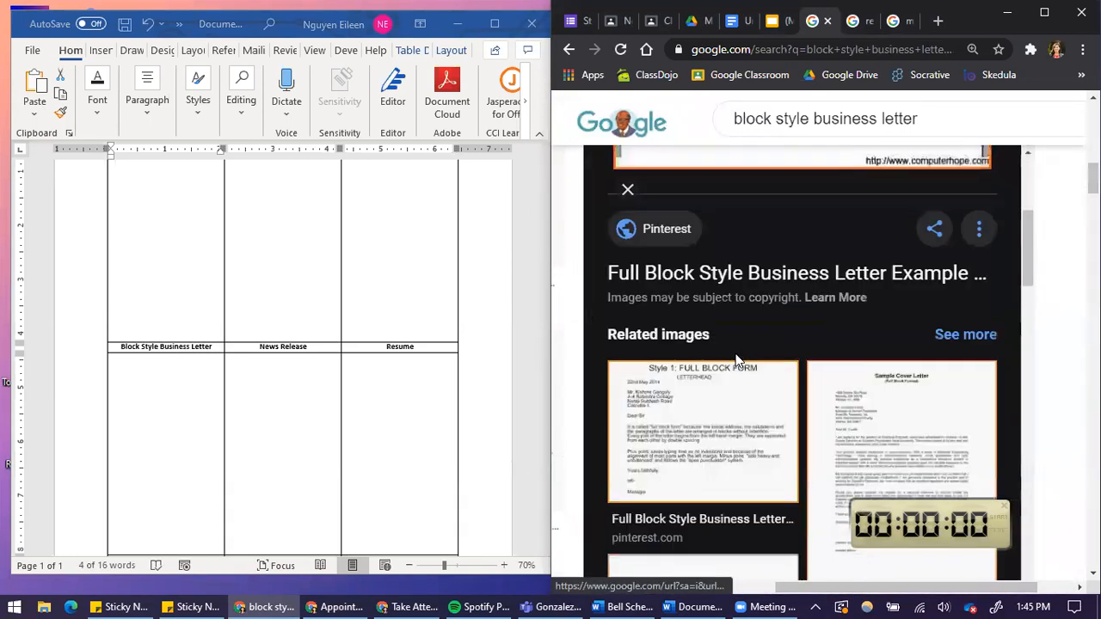
{"action": "scroll", "coordinate": [735, 360], "scroll_direction": "down", "scroll_amount": 3}
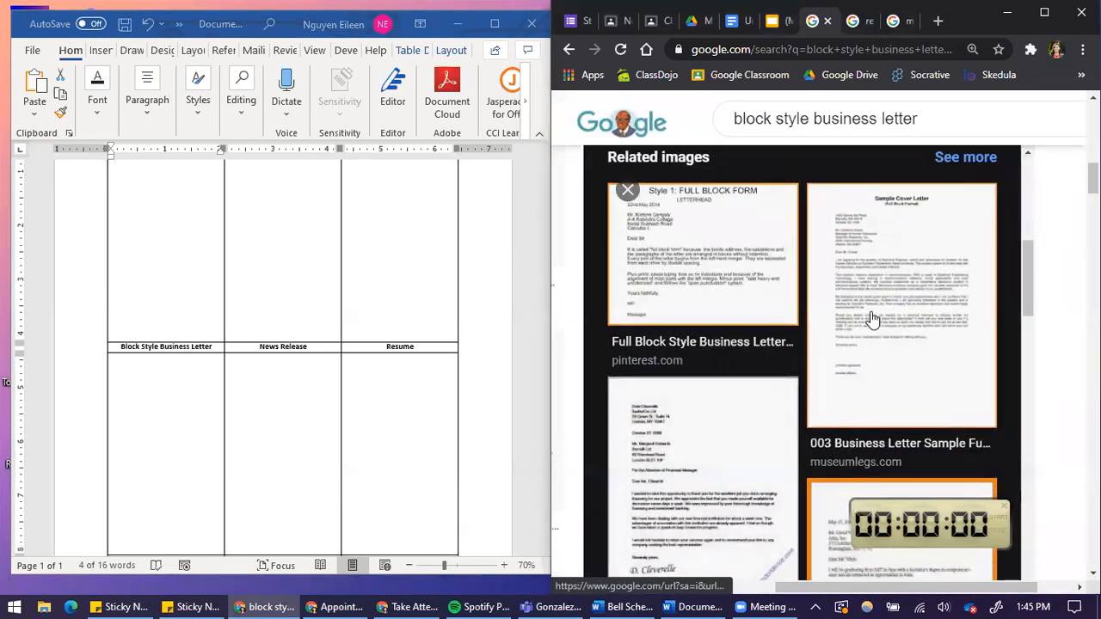
{"action": "scroll", "coordinate": [871, 319], "scroll_direction": "down", "scroll_amount": 4}
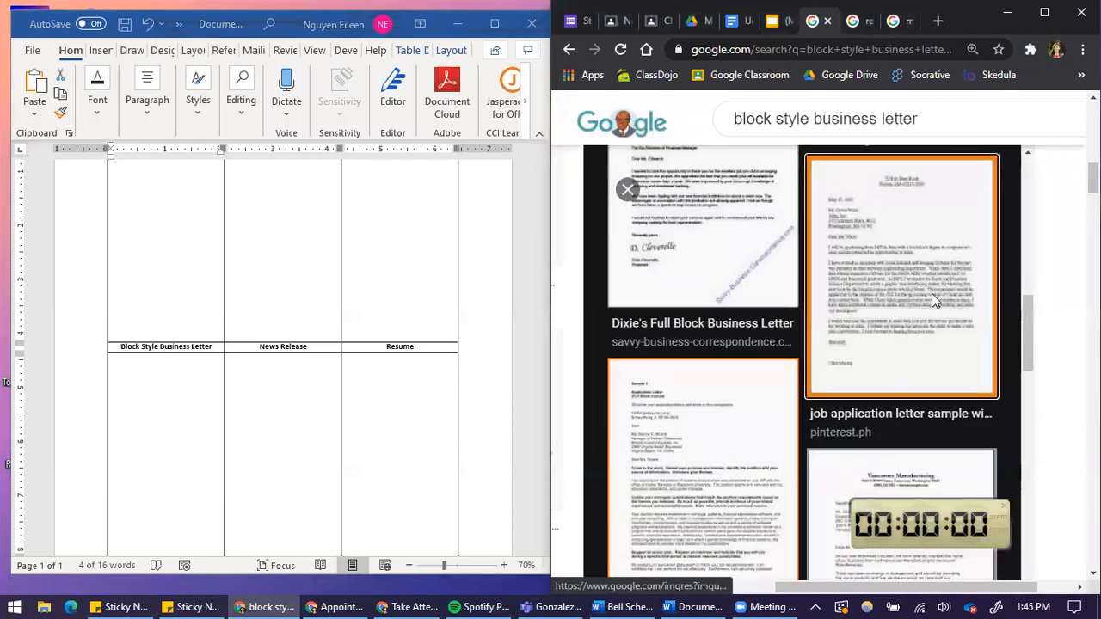
{"action": "left_click", "coordinate": [931, 293]}
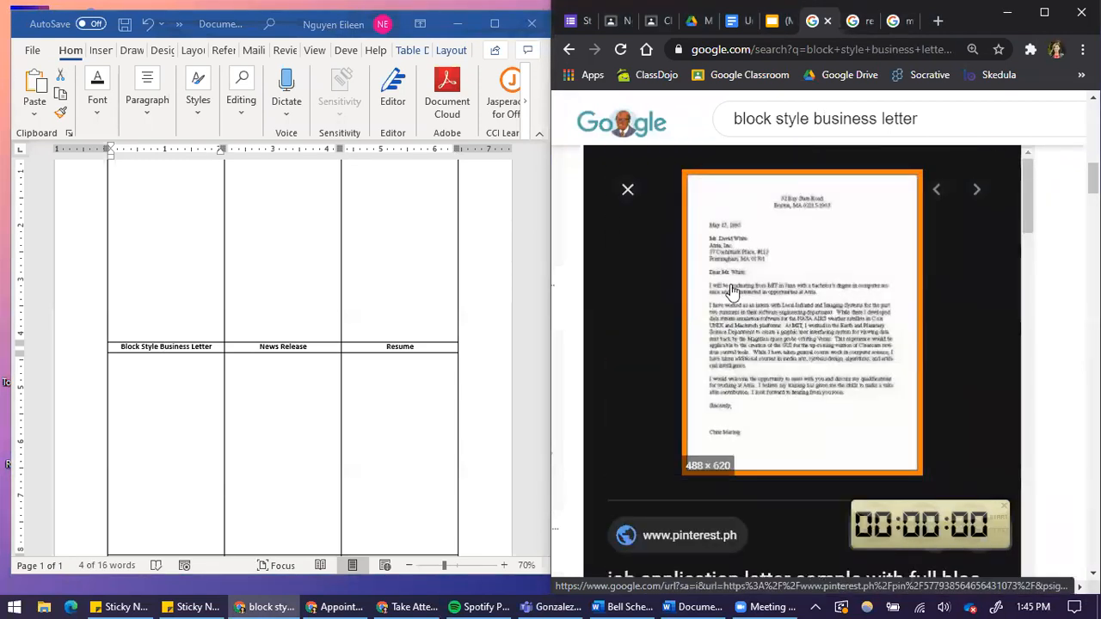
{"action": "scroll", "coordinate": [784, 400], "scroll_direction": "down", "scroll_amount": 9}
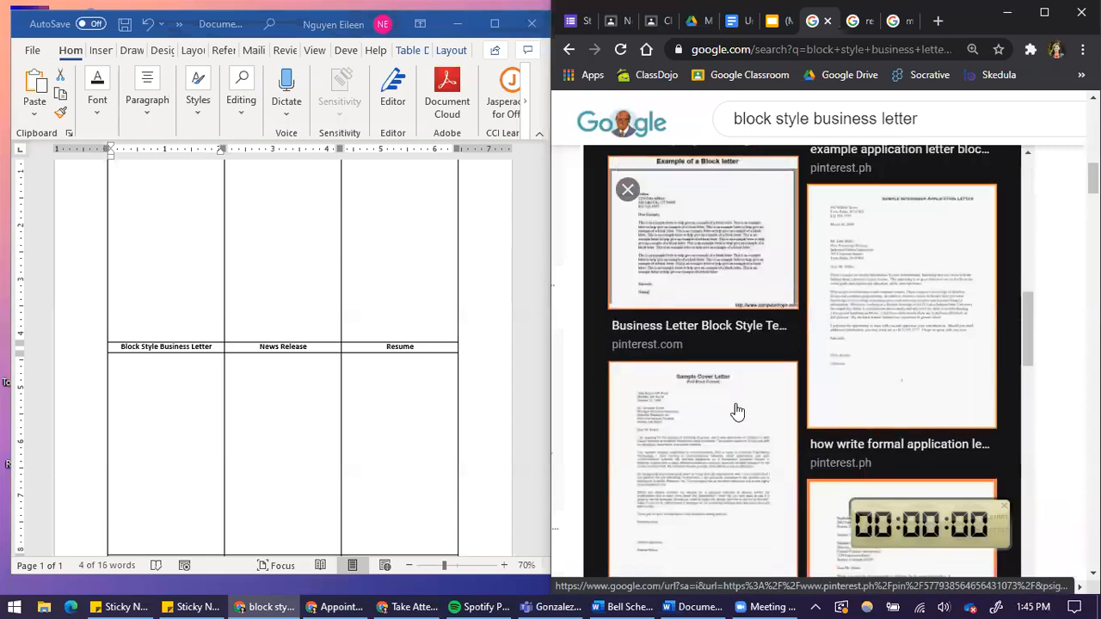
{"action": "scroll", "coordinate": [697, 322], "scroll_direction": "down", "scroll_amount": 6}
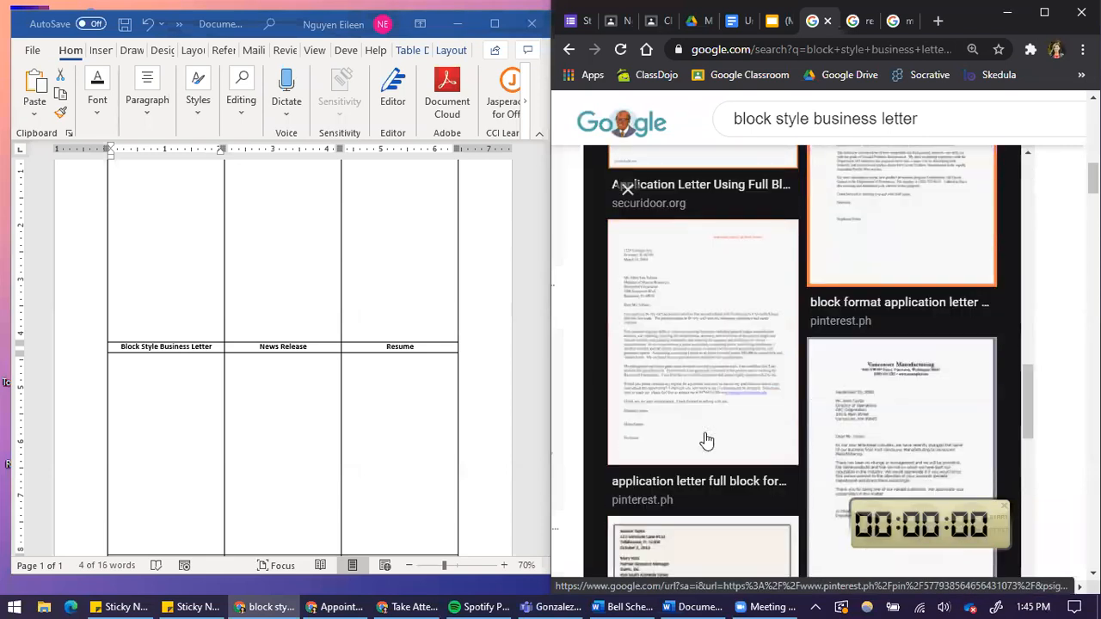
{"action": "left_click", "coordinate": [706, 332]}
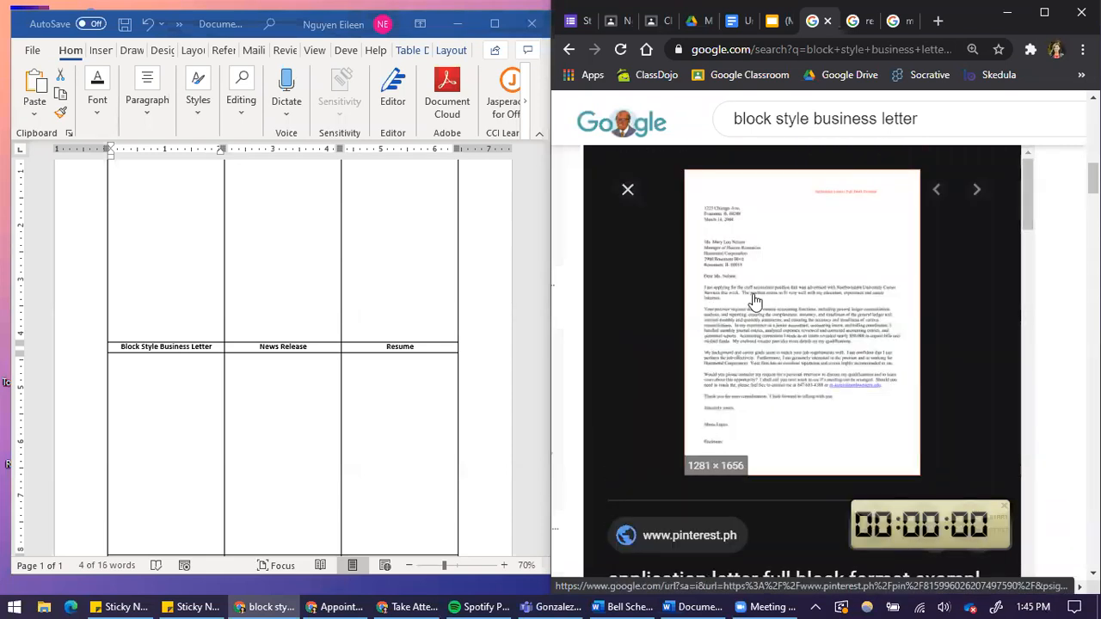
Copy the opened block style business letter image.
{"action": "right_click", "coordinate": [800, 292]}
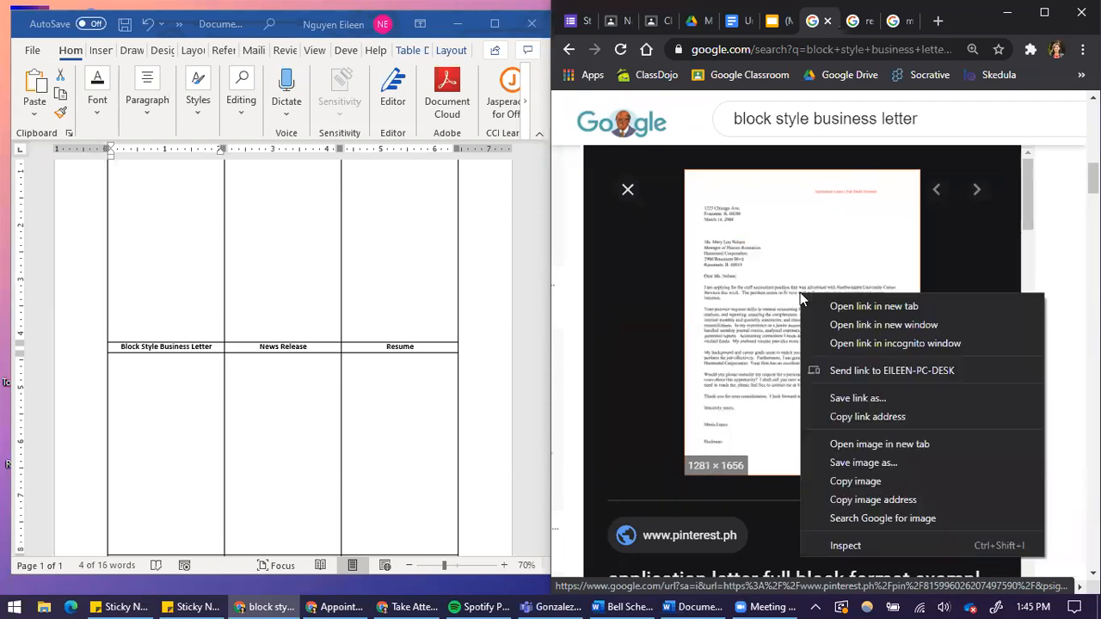
{"action": "left_click", "coordinate": [871, 483]}
{"action": "scroll", "coordinate": [361, 391], "scroll_direction": "up", "scroll_amount": 1}
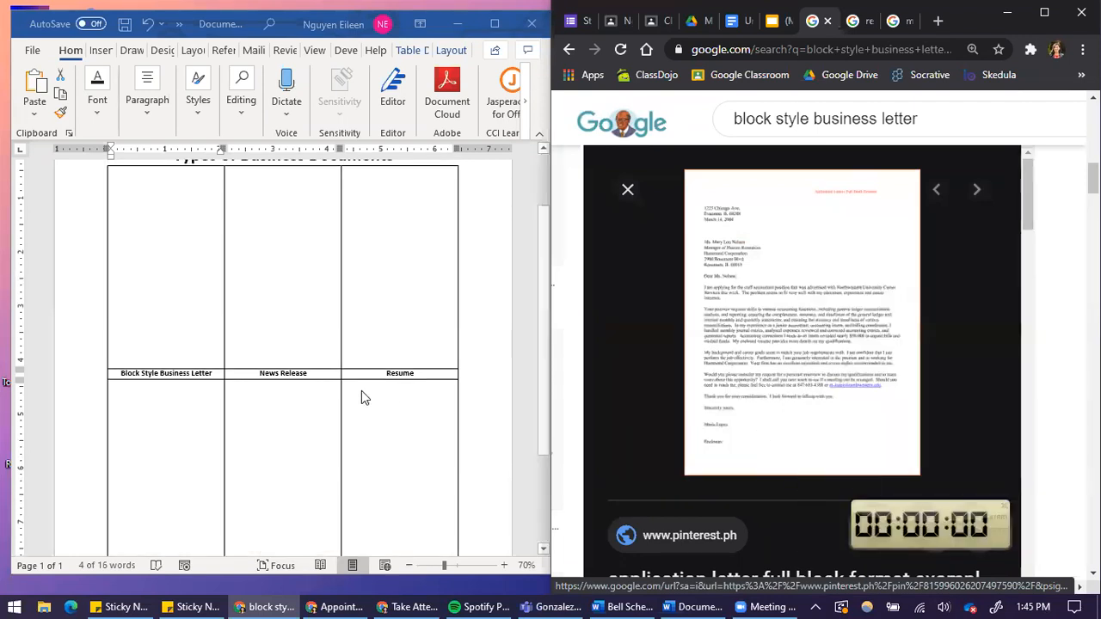
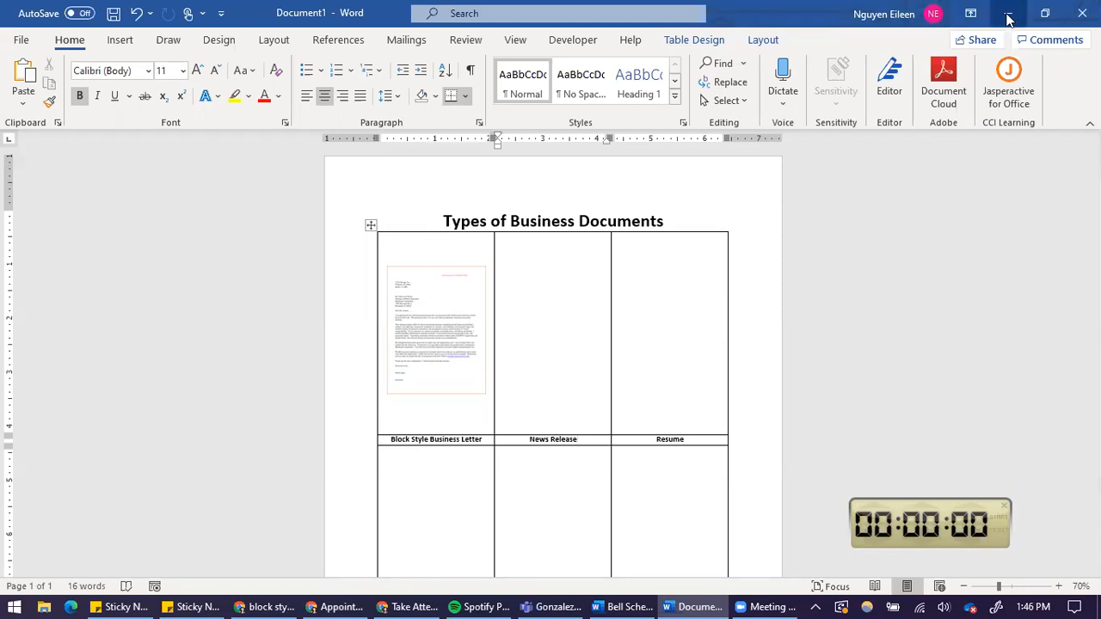
Switch to the browser and search Google Images for "News release form".
{"action": "left_click", "coordinate": [1045, 13]}
{"action": "double_click", "coordinate": [362, 112]}
{"action": "triple_click", "coordinate": [258, 106]}
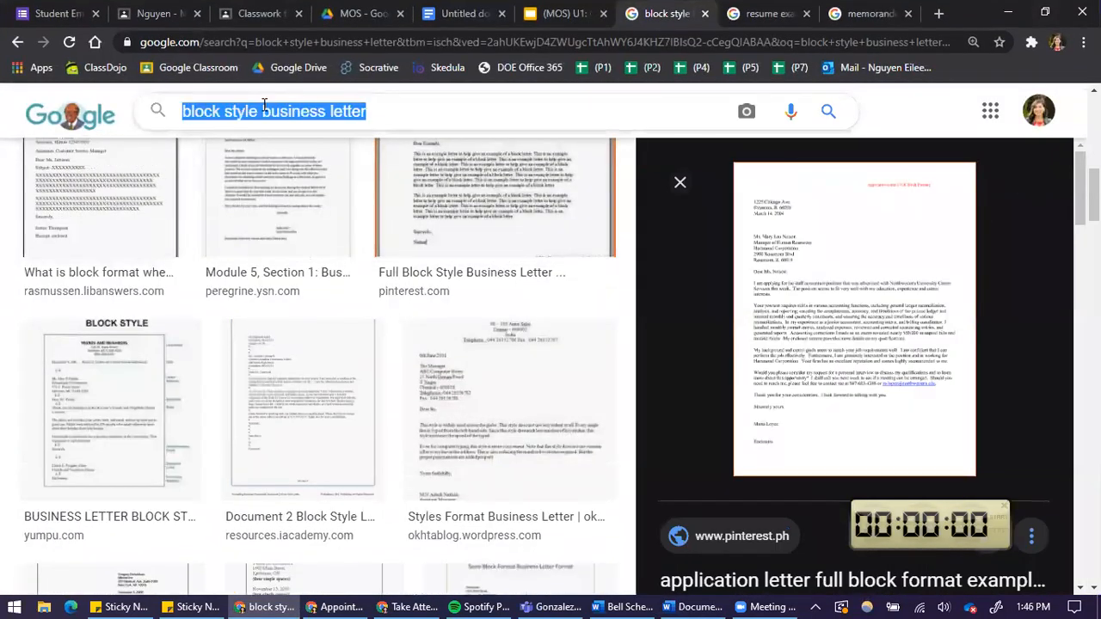
{"action": "type", "text": "News release form"}
{"action": "key", "text": "Return"}
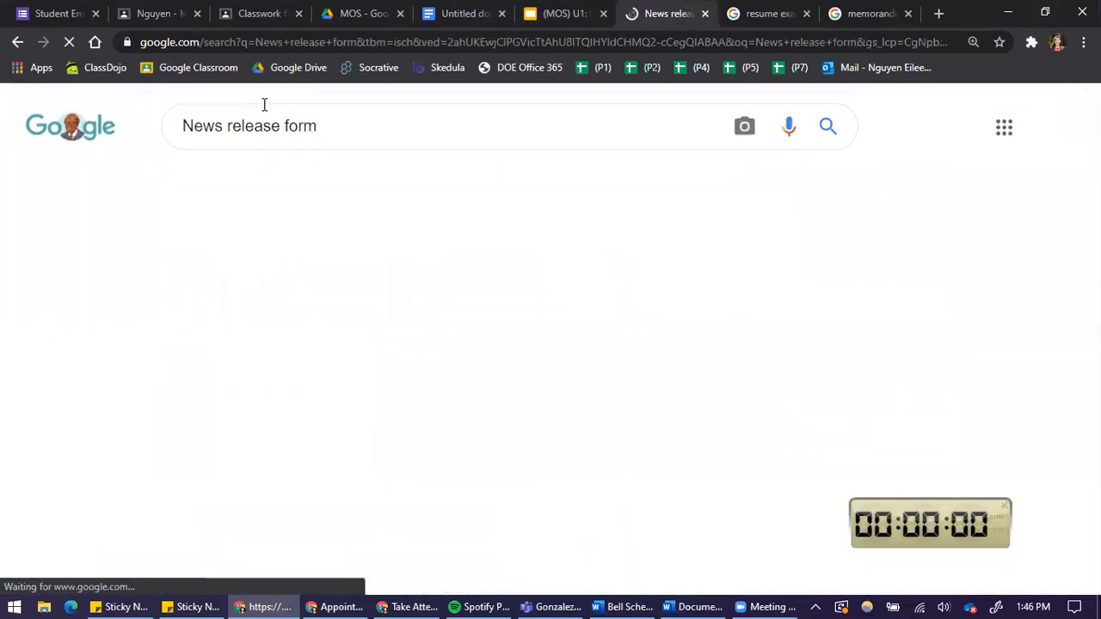
Change the image search to "News release document".
{"action": "double_click", "coordinate": [289, 126]}
{"action": "type", "text": "dosum"}
{"action": "key", "text": "BackSpace"}
{"action": "key", "text": "BackSpace"}
{"action": "key", "text": "BackSpace"}
{"action": "type", "text": "cumen]="}
{"action": "key", "text": "BackSpace"}
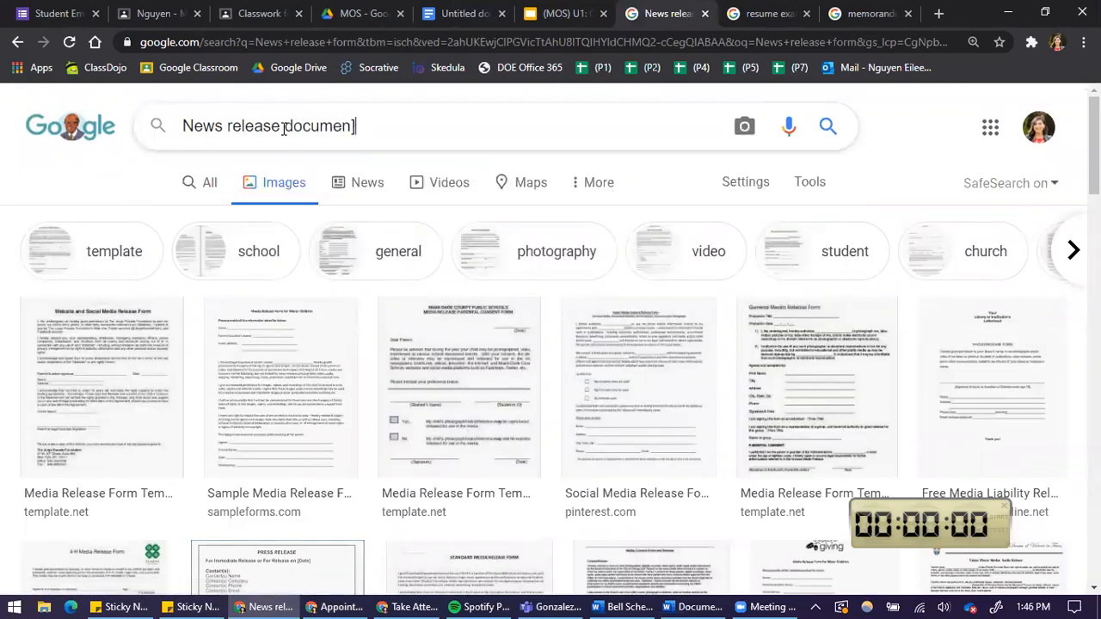
{"action": "key", "text": "Return"}
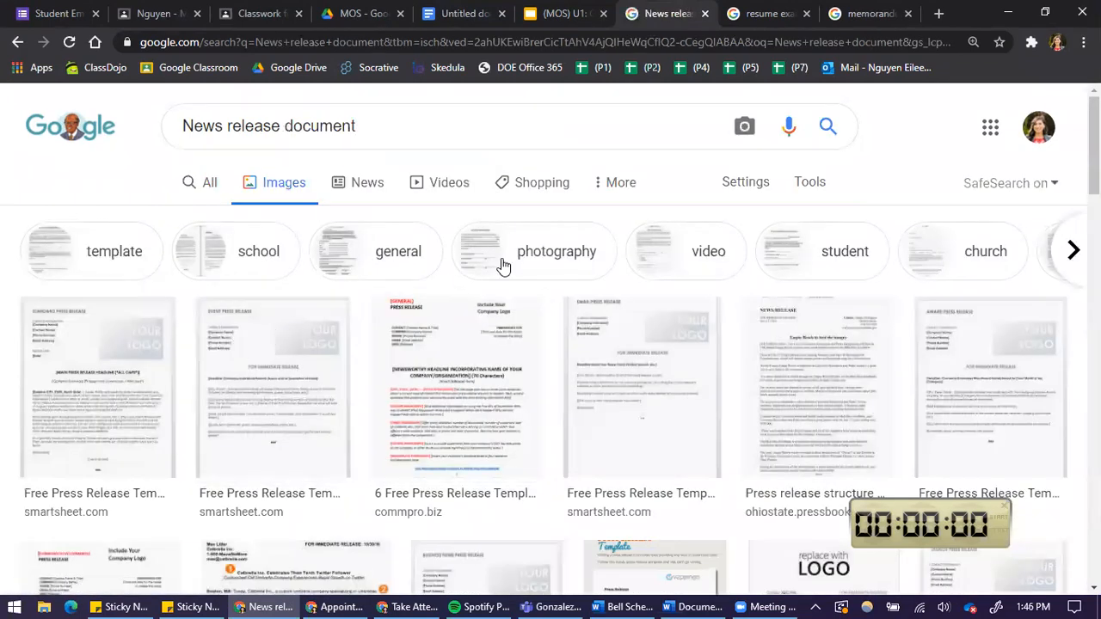
Browse the press release results and open an event press release template.
{"action": "scroll", "coordinate": [508, 270], "scroll_direction": "down", "scroll_amount": 2}
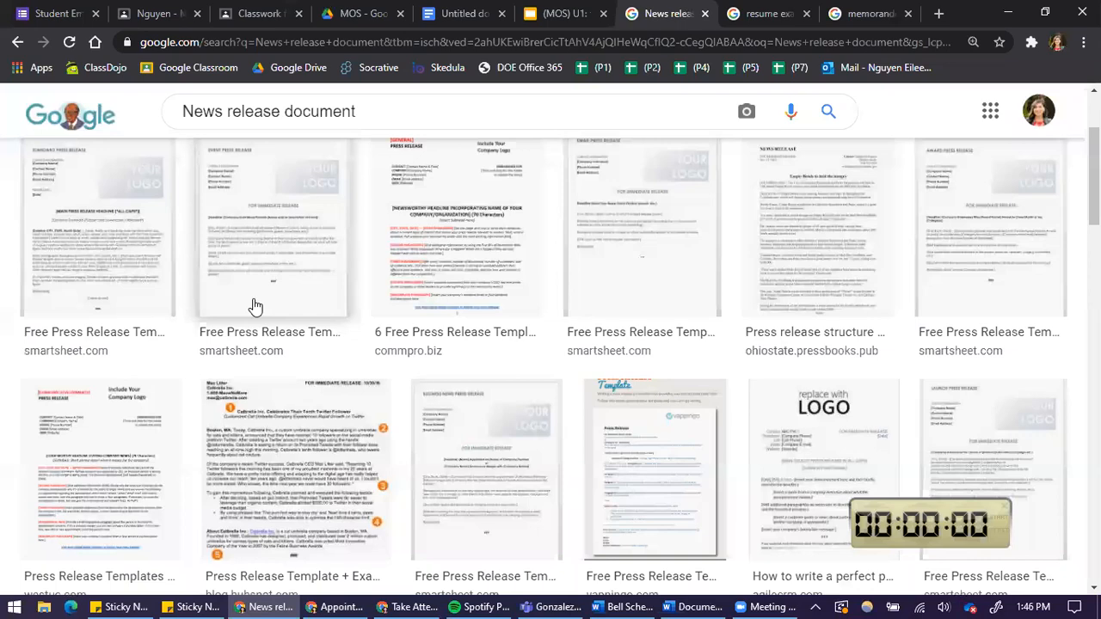
{"action": "scroll", "coordinate": [344, 413], "scroll_direction": "down", "scroll_amount": 2}
{"action": "scroll", "coordinate": [651, 404], "scroll_direction": "up", "scroll_amount": 5}
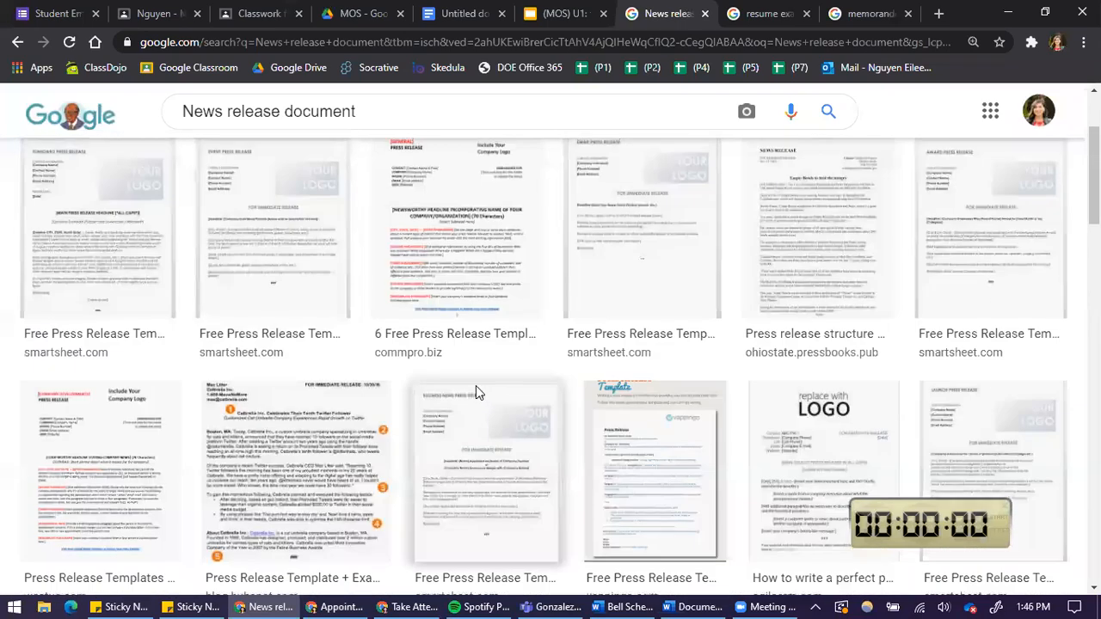
{"action": "left_click", "coordinate": [686, 377]}
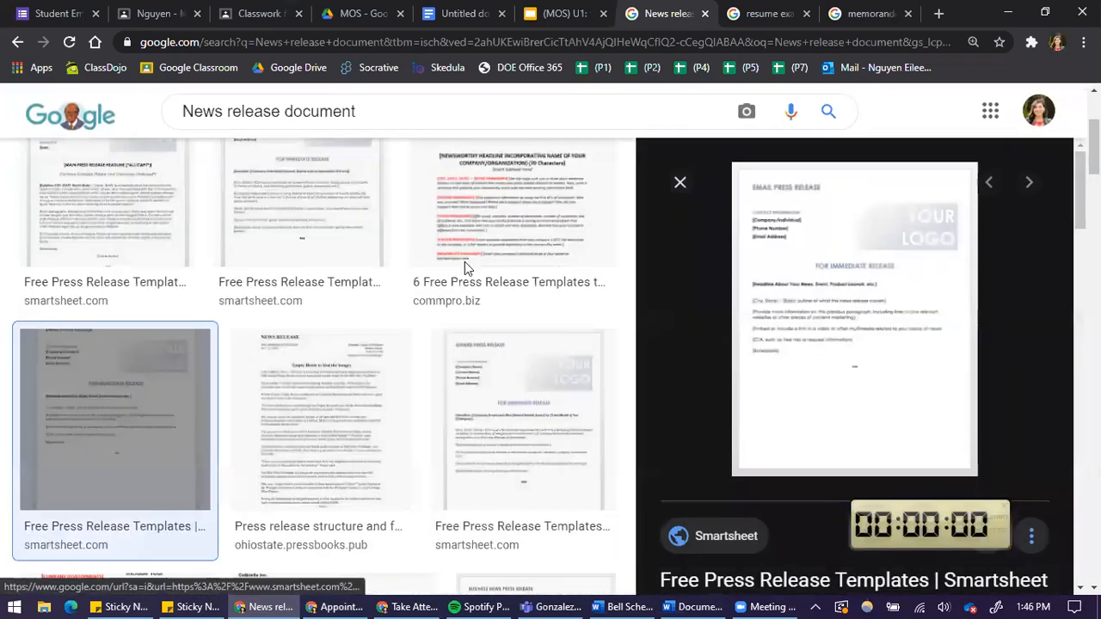
{"action": "left_click", "coordinate": [303, 232]}
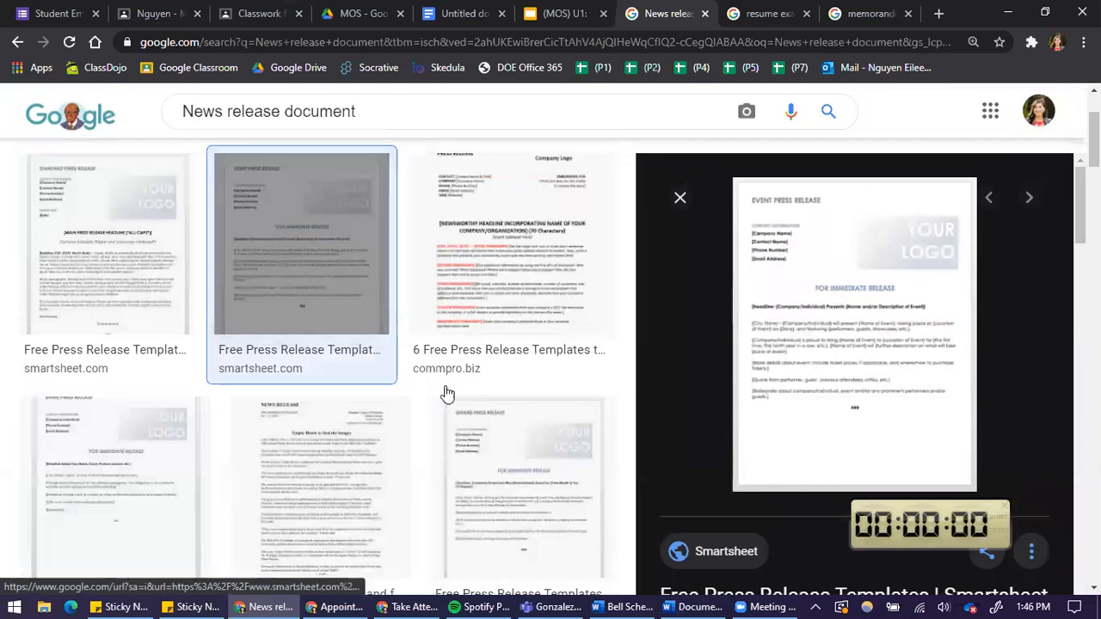
{"action": "scroll", "coordinate": [775, 342], "scroll_direction": "down", "scroll_amount": 3}
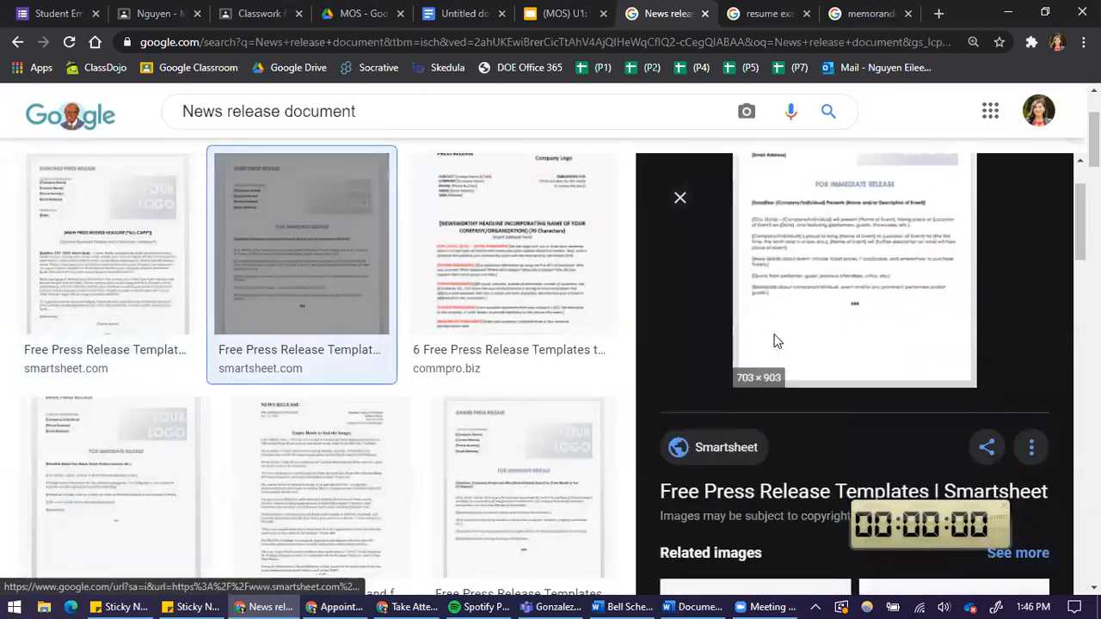
Copy the event press release image and paste it into the News Release cell of the table.
{"action": "right_click", "coordinate": [843, 263]}
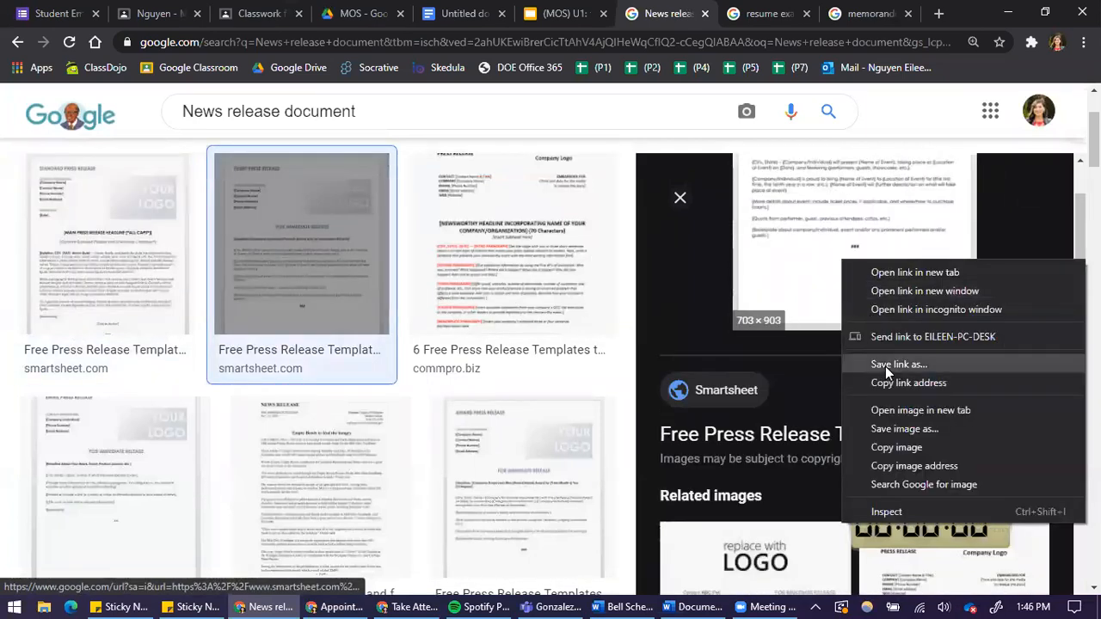
{"action": "left_click", "coordinate": [894, 448]}
{"action": "scroll", "coordinate": [895, 447], "scroll_direction": "up", "scroll_amount": 3}
{"action": "left_click", "coordinate": [463, 13]}
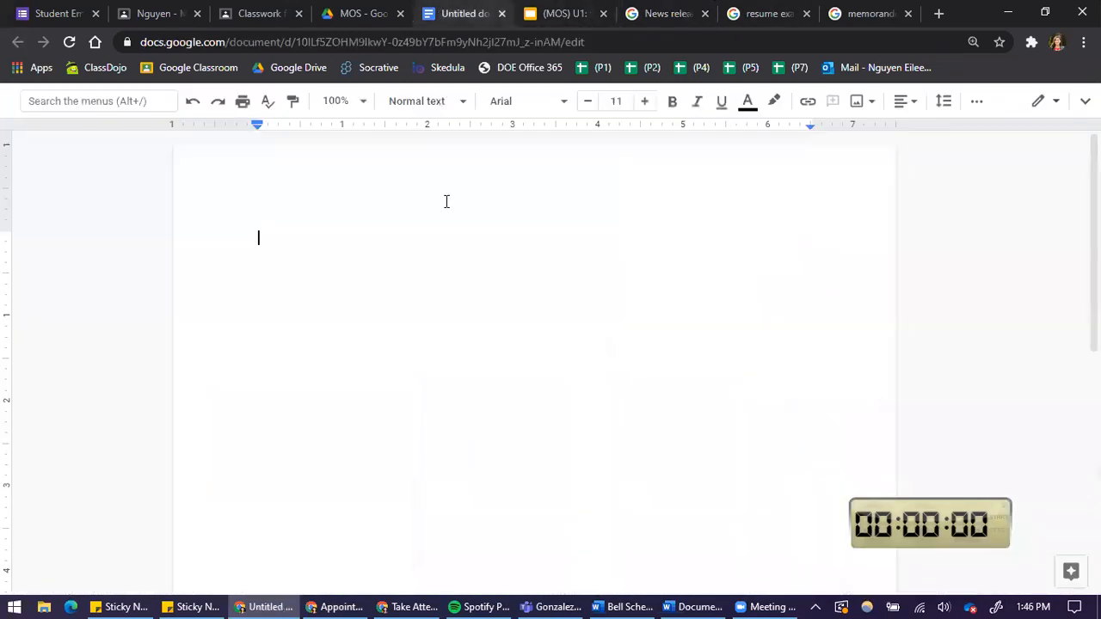
{"action": "left_click", "coordinate": [695, 607]}
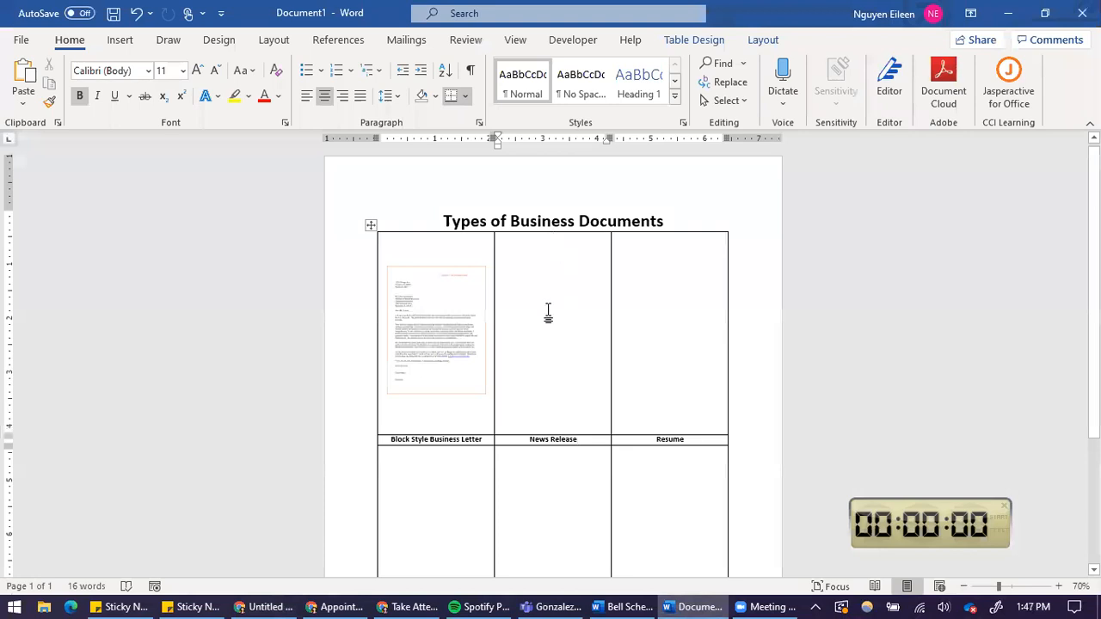
{"action": "key", "text": "ctrl+v"}
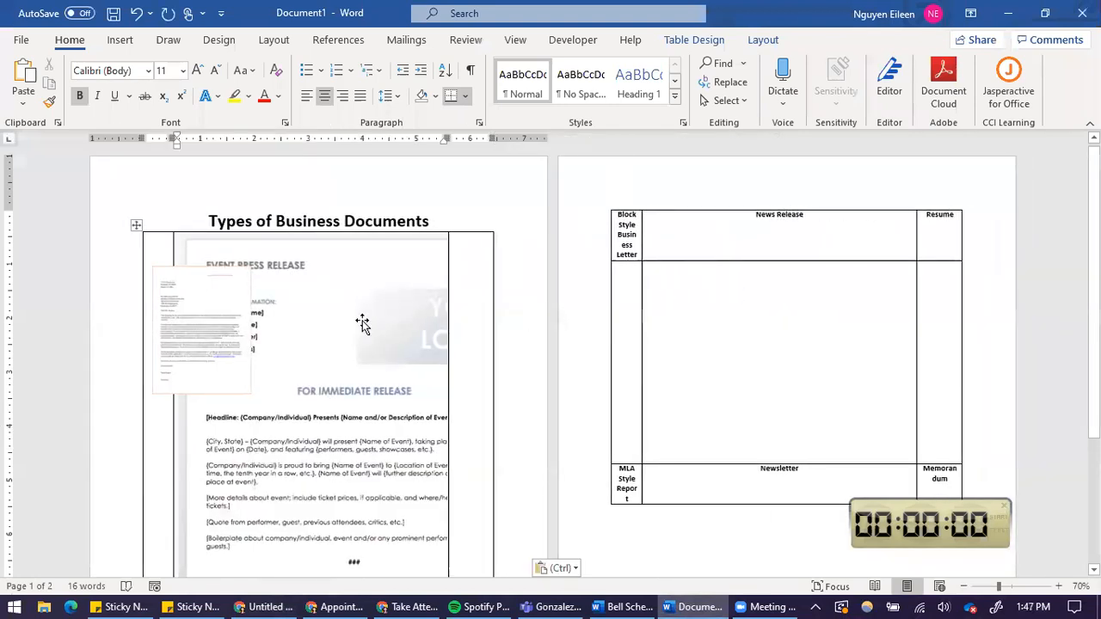
Shrink the pasted press release image so it fits inside the News Release cell.
{"action": "left_click", "coordinate": [362, 323]}
{"action": "scroll", "coordinate": [423, 421], "scroll_direction": "down", "scroll_amount": 5}
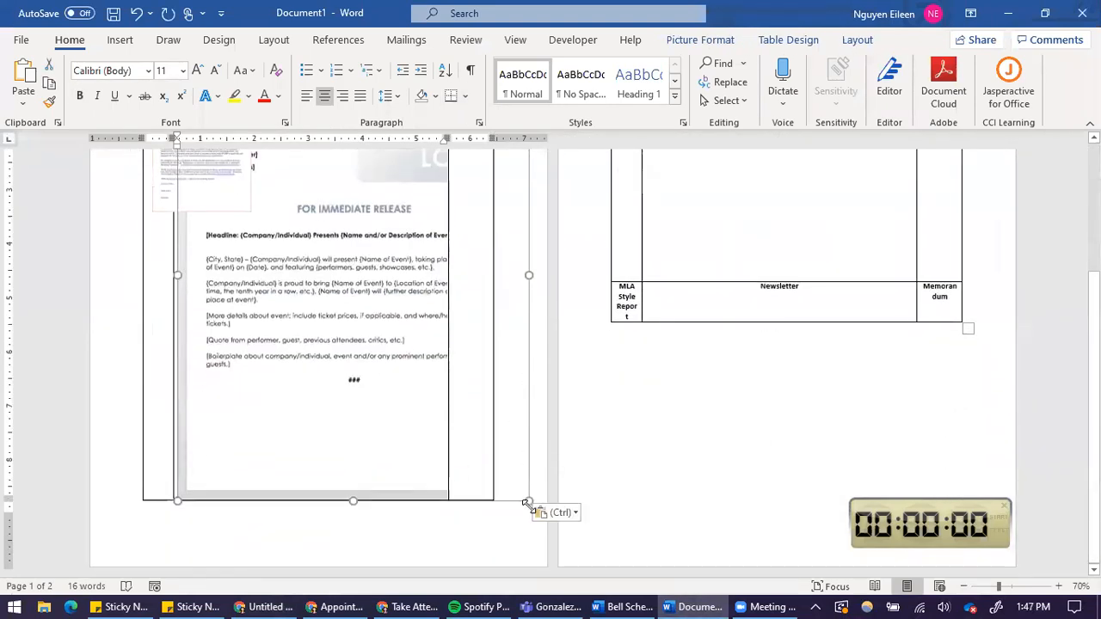
{"action": "left_click_drag", "start_coordinate": [529, 500], "coordinate": [342, 221]}
{"action": "scroll", "coordinate": [433, 430], "scroll_direction": "up", "scroll_amount": 2}
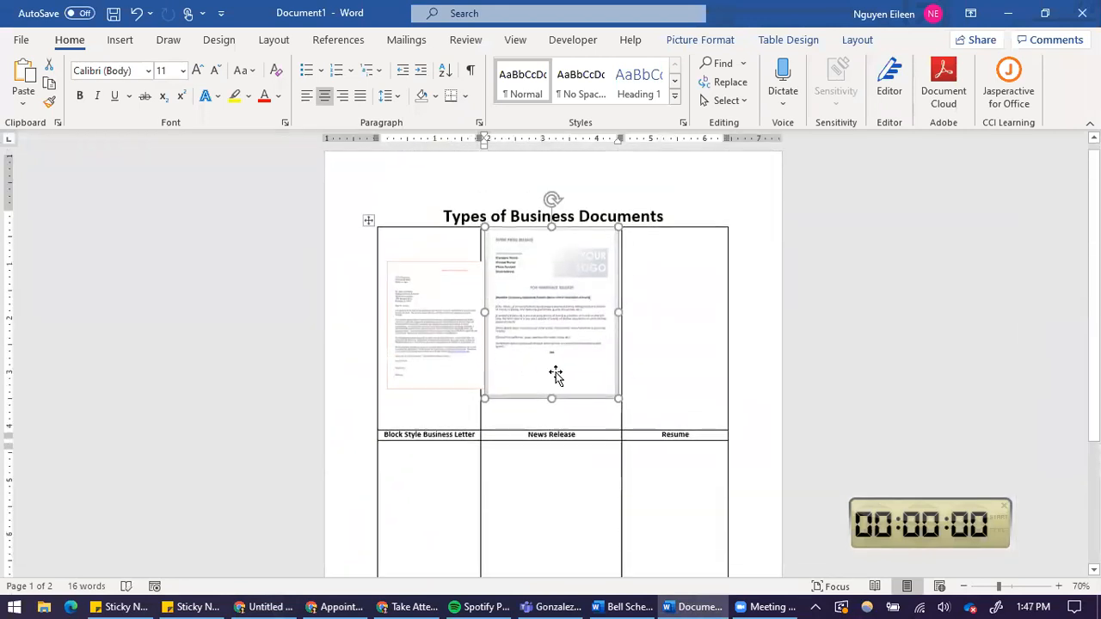
{"action": "left_click_drag", "start_coordinate": [617, 401], "coordinate": [600, 348]}
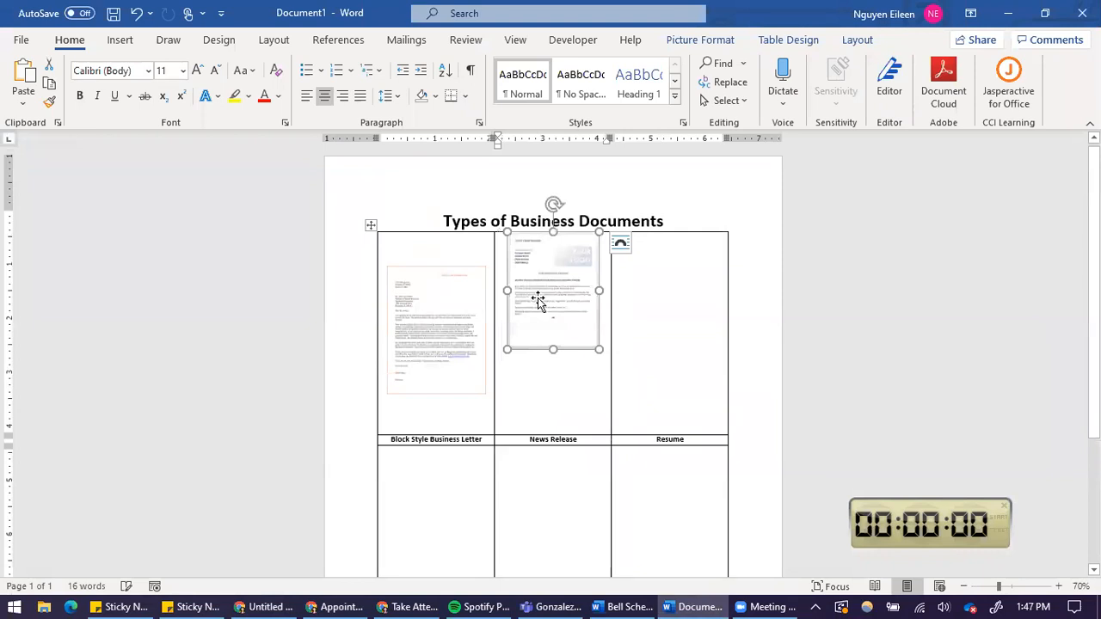
Change the text wrapping of the press release image so it can be positioned freely.
{"action": "left_click", "coordinate": [705, 43]}
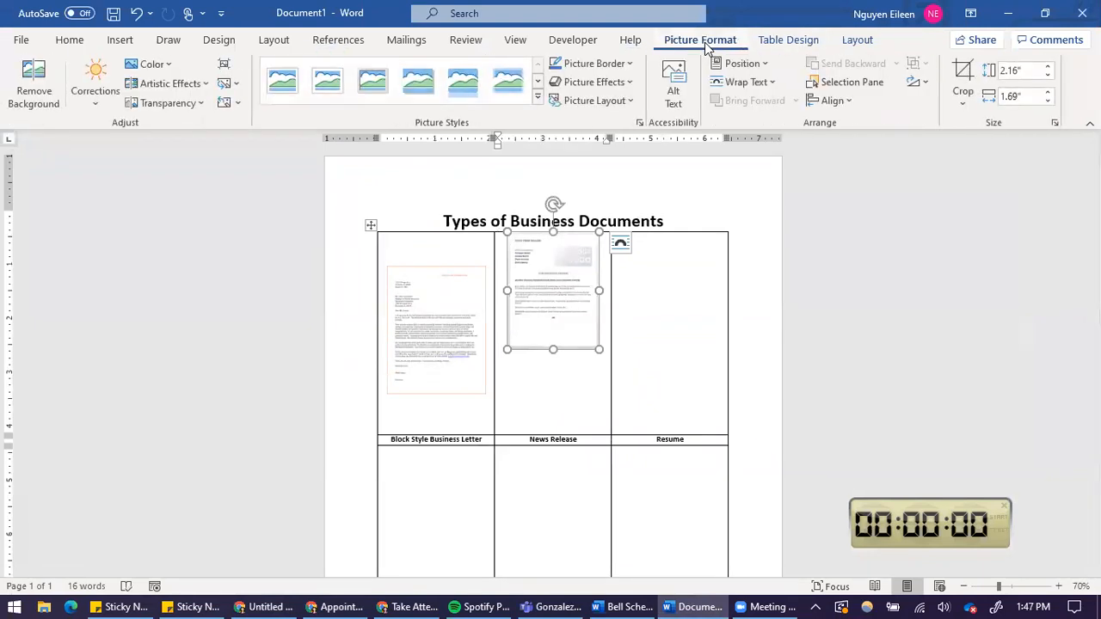
{"action": "left_click", "coordinate": [728, 83]}
{"action": "left_click", "coordinate": [772, 245]}
Move the press release image down within its cell and enlarge it to about 2.37" by 1.85".
{"action": "left_click_drag", "start_coordinate": [547, 305], "coordinate": [549, 344]}
{"action": "left_click_drag", "start_coordinate": [598, 384], "coordinate": [604, 396]}
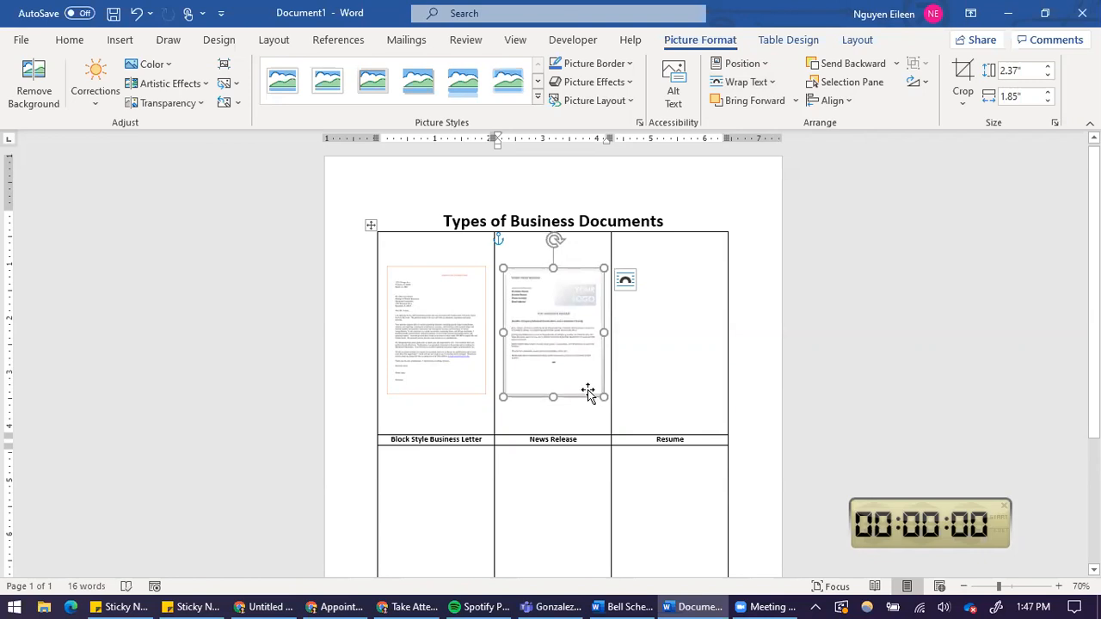
{"action": "left_click", "coordinate": [664, 354]}
{"action": "scroll", "coordinate": [673, 353], "scroll_direction": "up", "scroll_amount": 1}
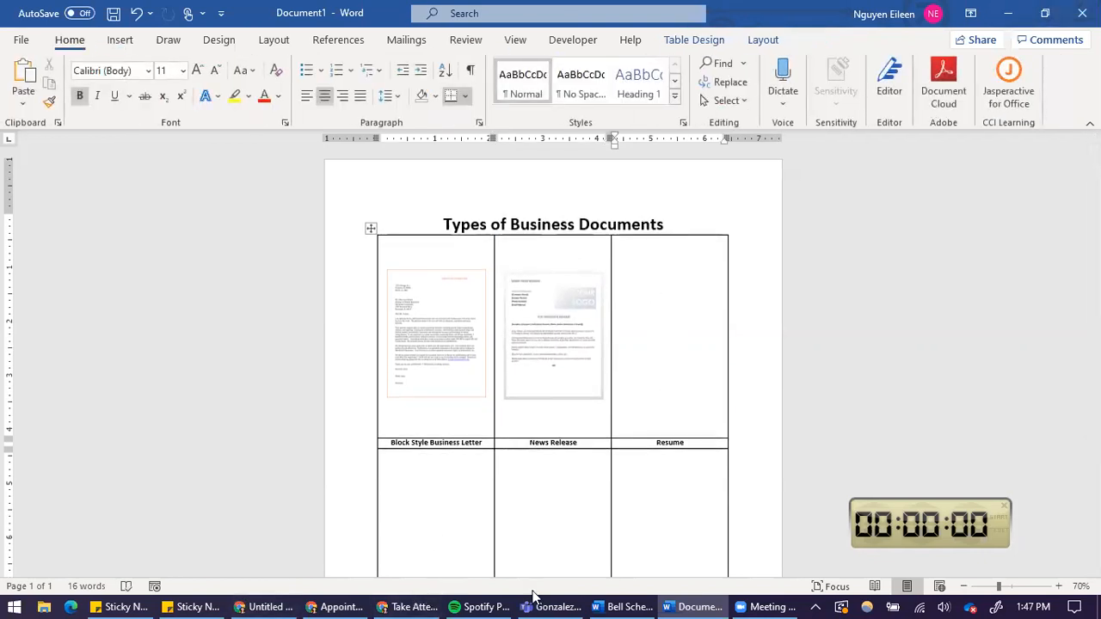
{"action": "left_click", "coordinate": [274, 604]}
{"action": "left_click", "coordinate": [280, 604]}
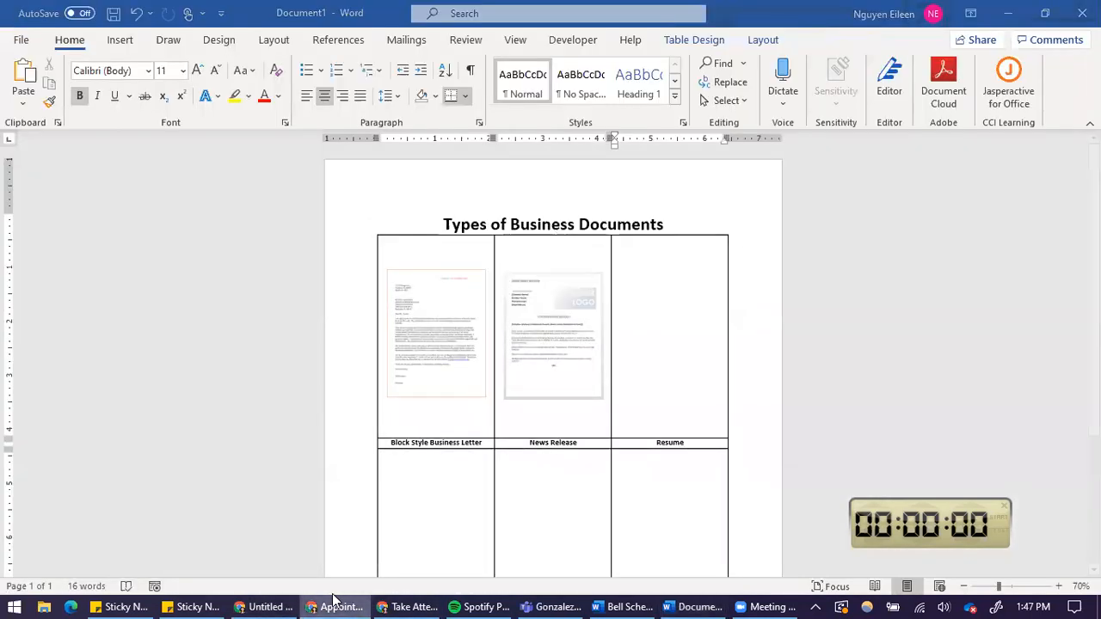
{"action": "left_click", "coordinate": [270, 607]}
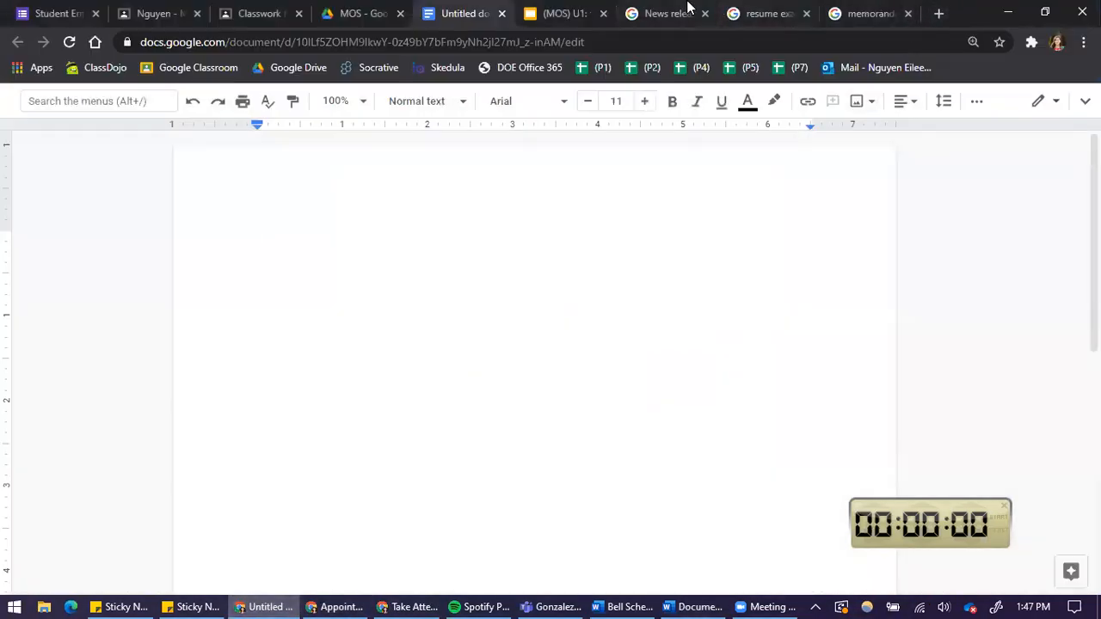
{"action": "left_click", "coordinate": [687, 8]}
{"action": "left_click_drag", "start_coordinate": [254, 111], "coordinate": [387, 246]}
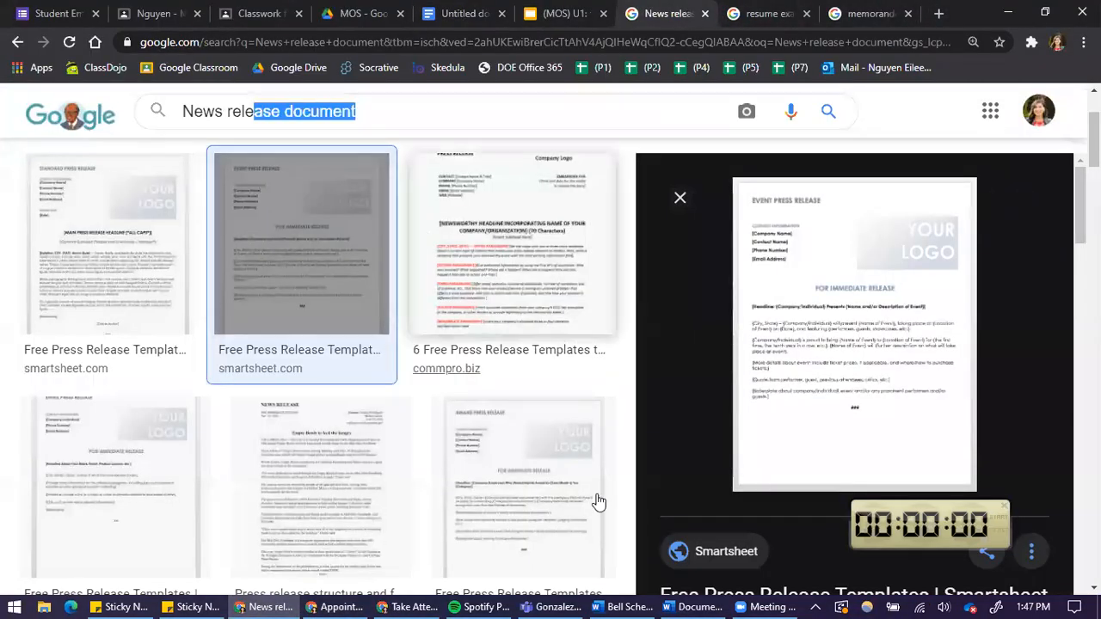
{"action": "left_click", "coordinate": [680, 602]}
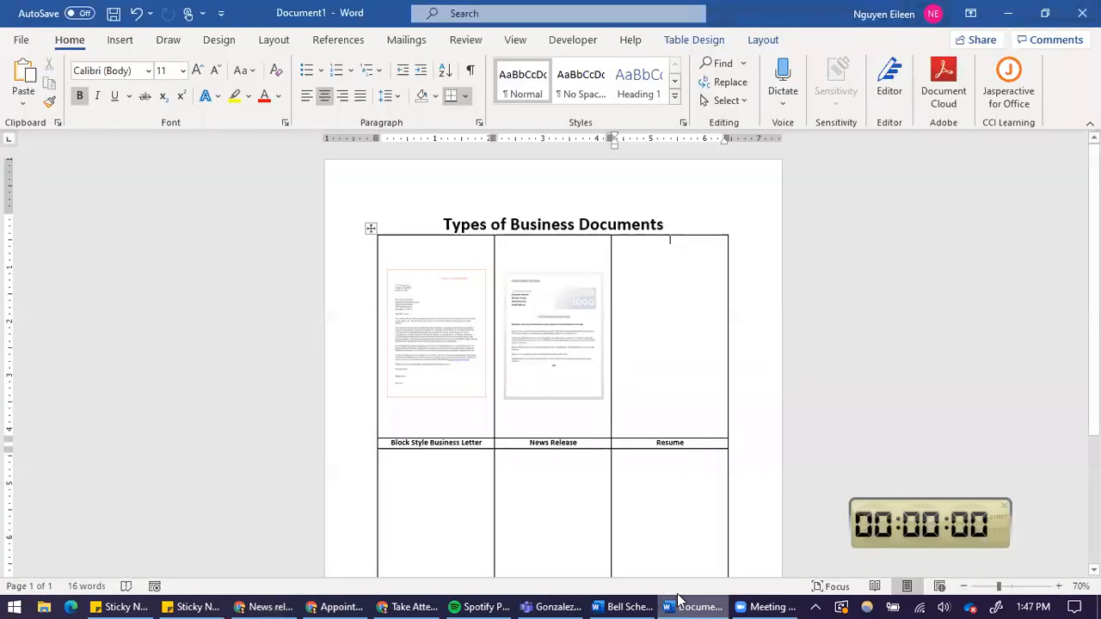
{"action": "left_click", "coordinate": [677, 605]}
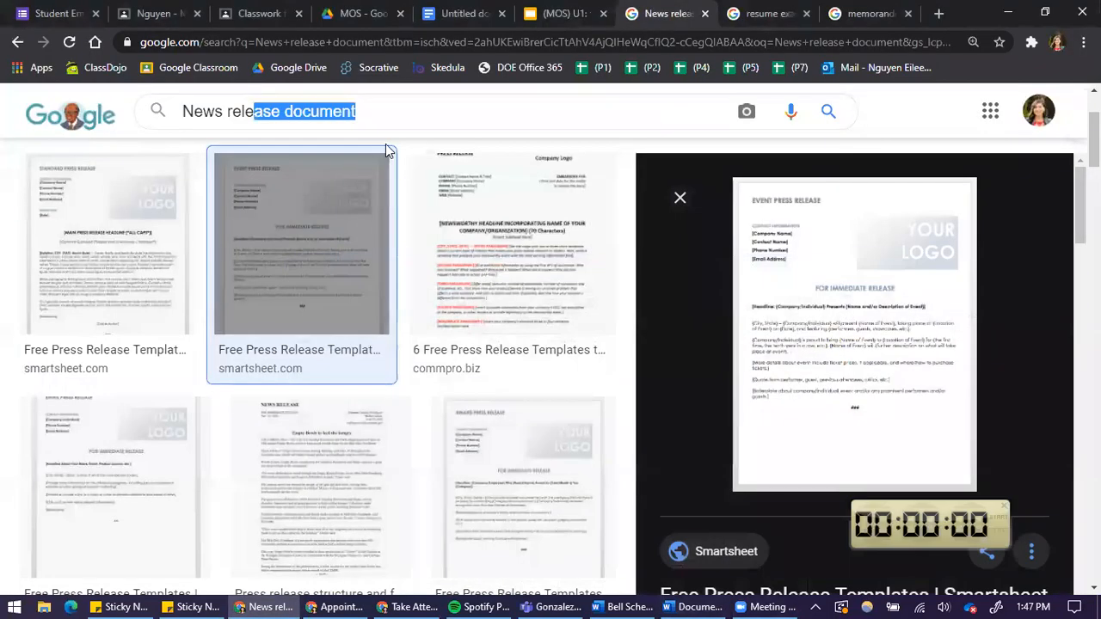
Switch to the resume examples image search and browse the results to open a high school student resume.
{"action": "left_click", "coordinate": [754, 8]}
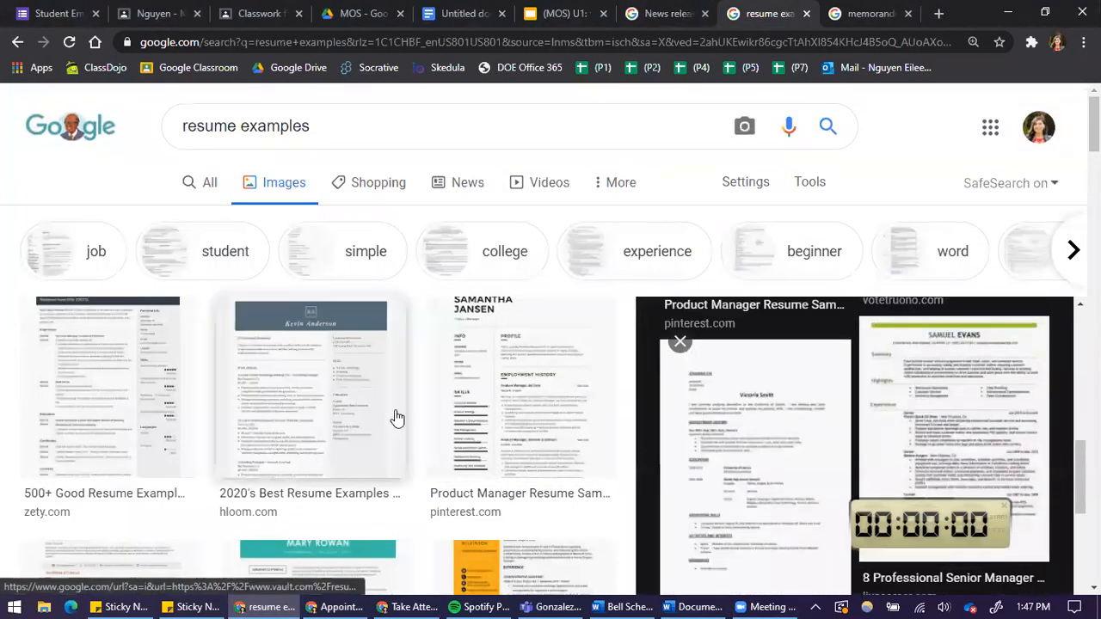
{"action": "scroll", "coordinate": [172, 465], "scroll_direction": "down", "scroll_amount": 2}
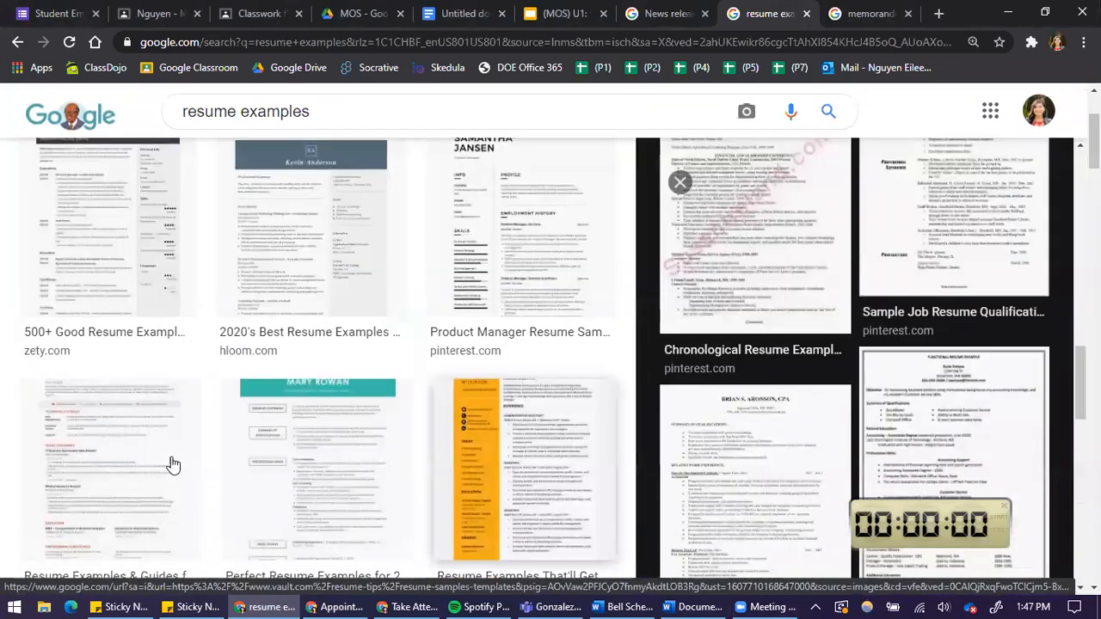
{"action": "scroll", "coordinate": [172, 464], "scroll_direction": "down", "scroll_amount": 5}
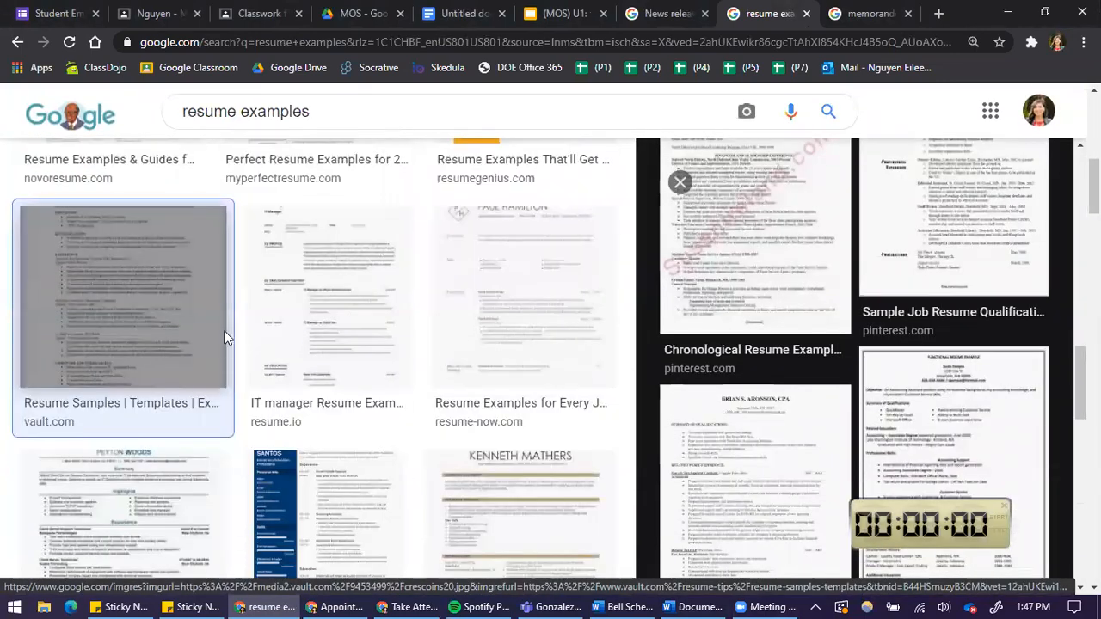
{"action": "left_click", "coordinate": [357, 403]}
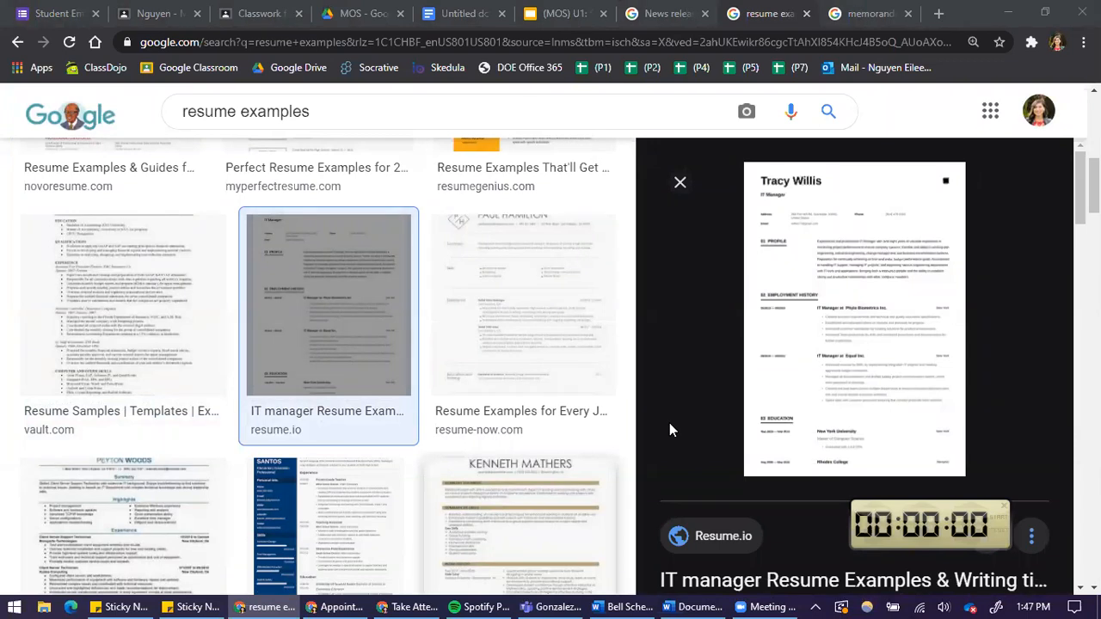
{"action": "scroll", "coordinate": [786, 401], "scroll_direction": "down", "scroll_amount": 5}
{"action": "scroll", "coordinate": [310, 411], "scroll_direction": "down", "scroll_amount": 3}
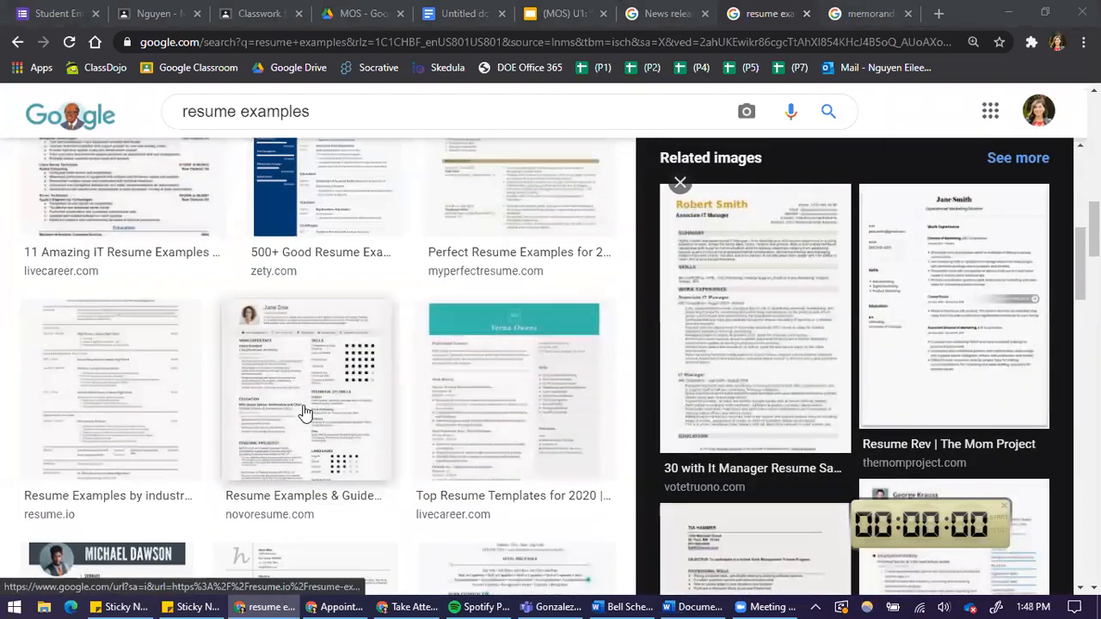
{"action": "left_click", "coordinate": [81, 393]}
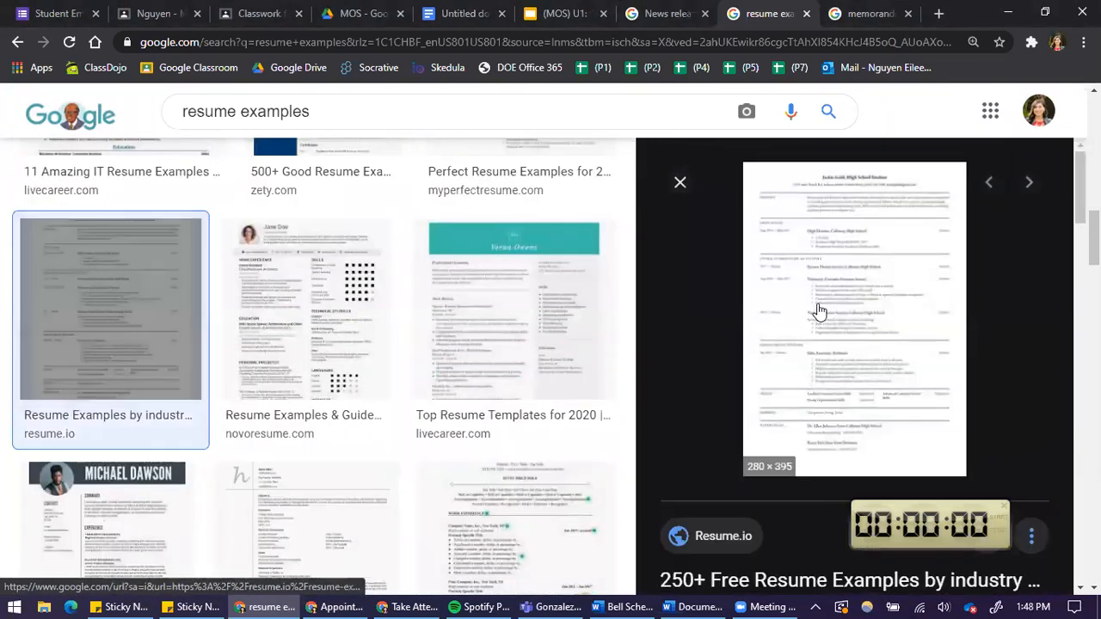
Copy the resume image and paste it into the Resume cell of the table.
{"action": "right_click", "coordinate": [818, 309]}
{"action": "left_click", "coordinate": [885, 498]}
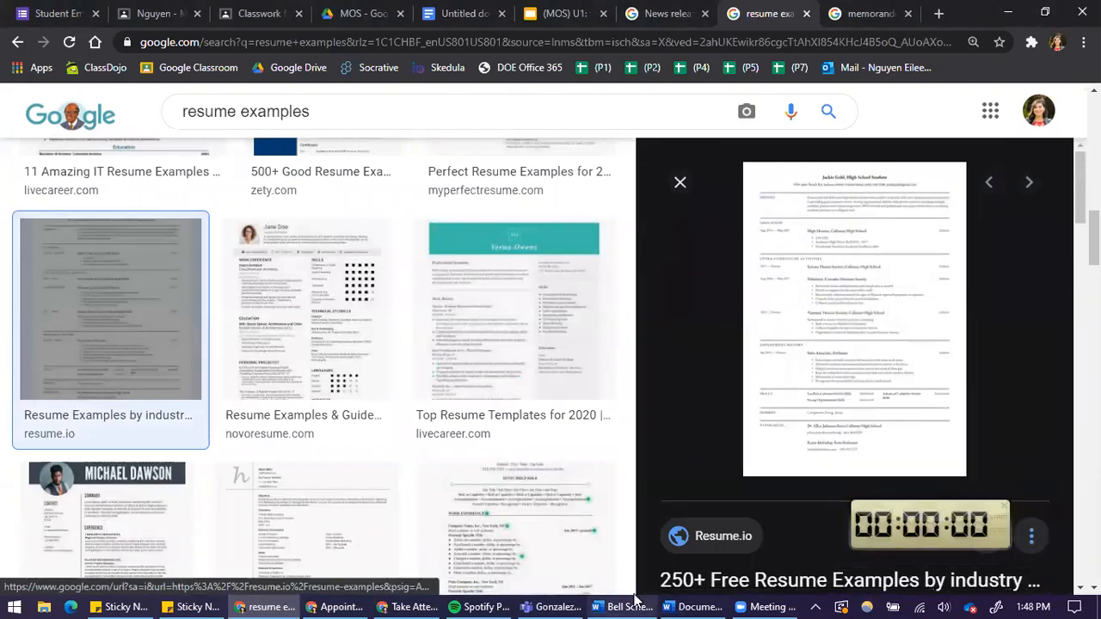
{"action": "left_click", "coordinate": [693, 606]}
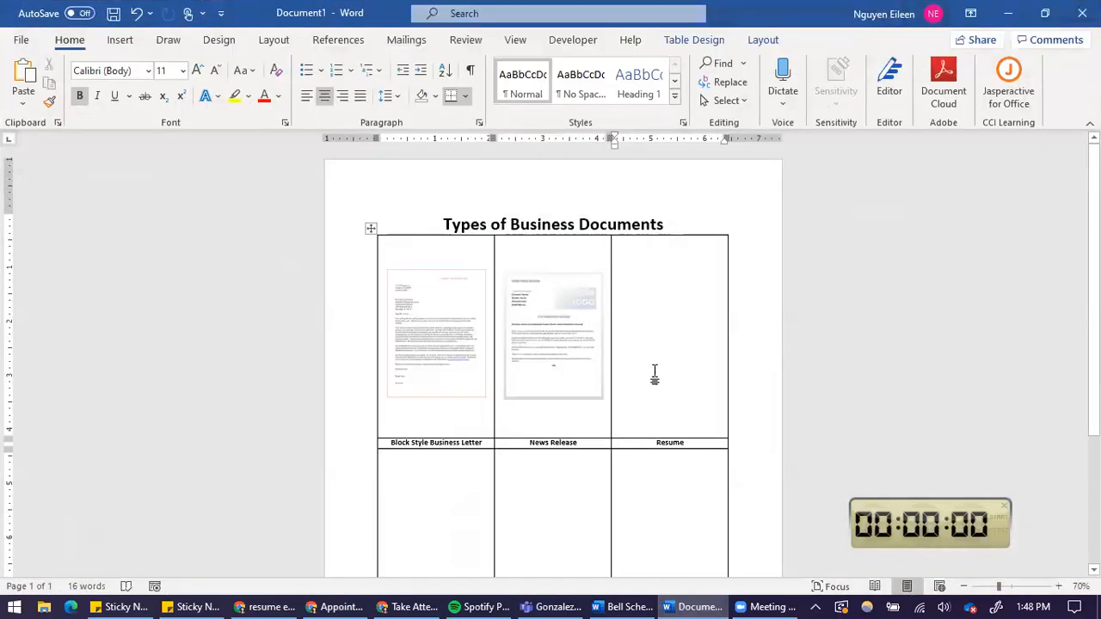
{"action": "right_click", "coordinate": [694, 334]}
{"action": "left_click", "coordinate": [678, 266]}
{"action": "left_click", "coordinate": [478, 455]}
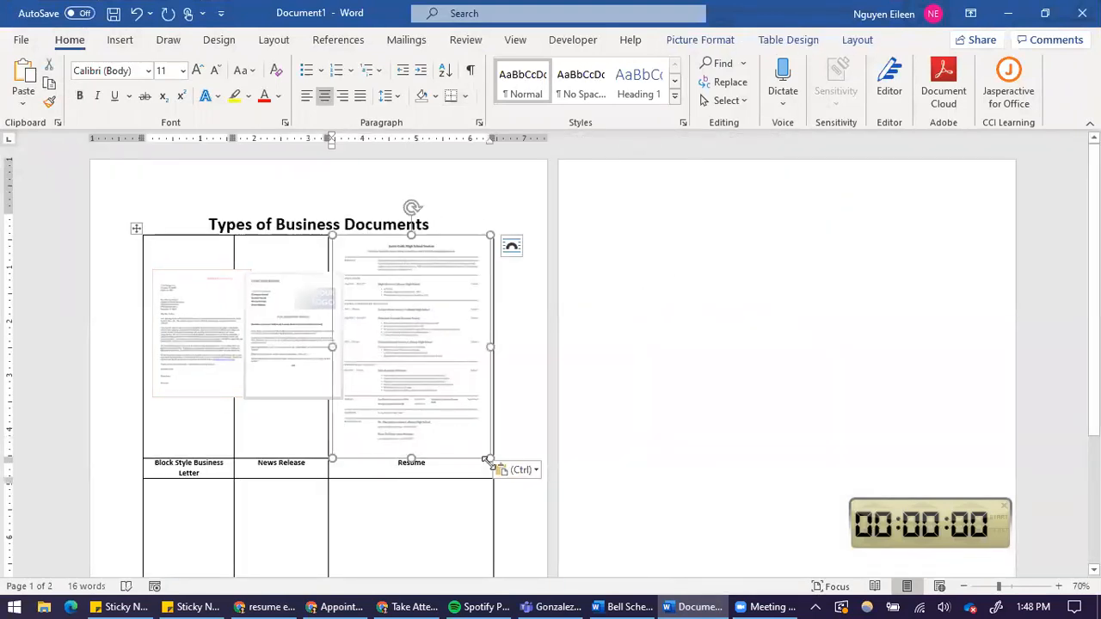
Resize the resume image to fit within the Resume cell.
{"action": "left_click_drag", "start_coordinate": [487, 461], "coordinate": [442, 386]}
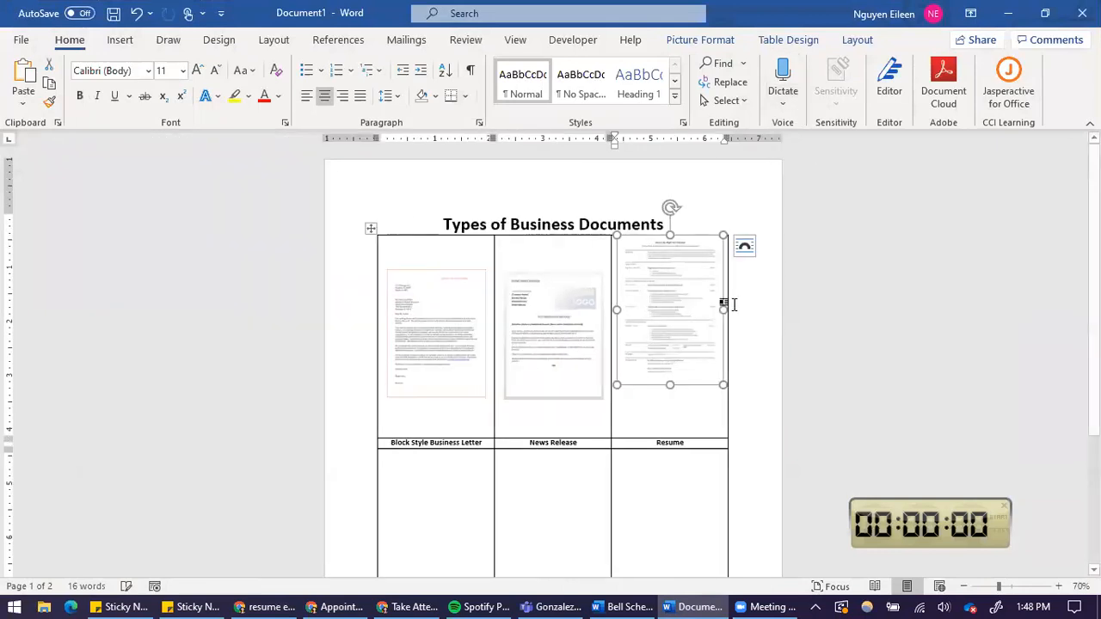
{"action": "left_click_drag", "start_coordinate": [729, 389], "coordinate": [719, 374]}
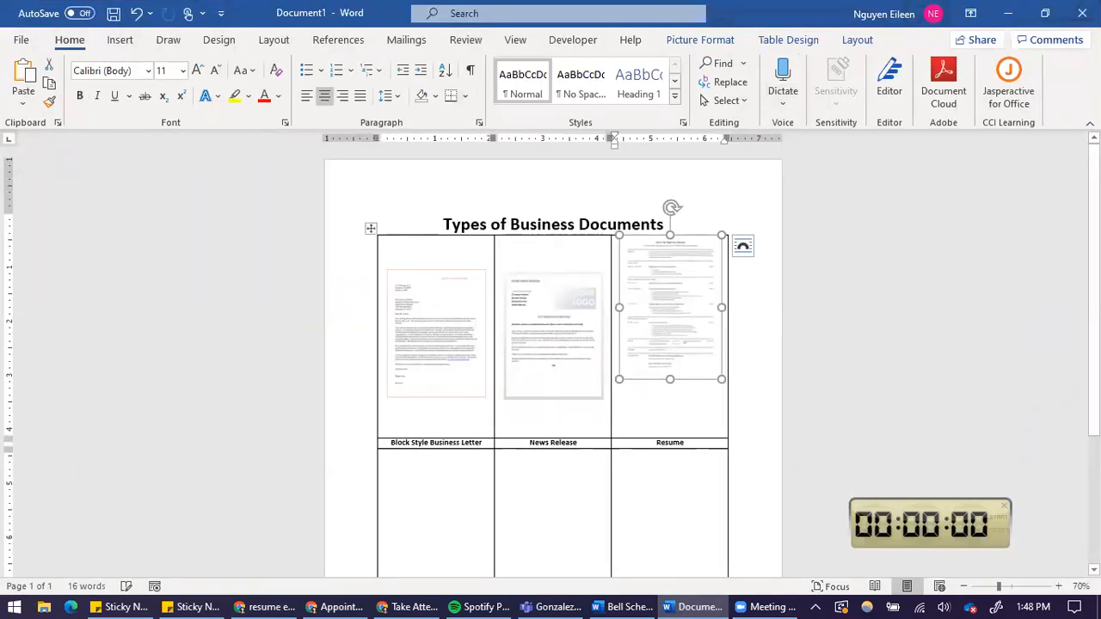
Set the resume image's text wrapping to In Front of Text and nudge it slightly down within its cell.
{"action": "left_click", "coordinate": [855, 40]}
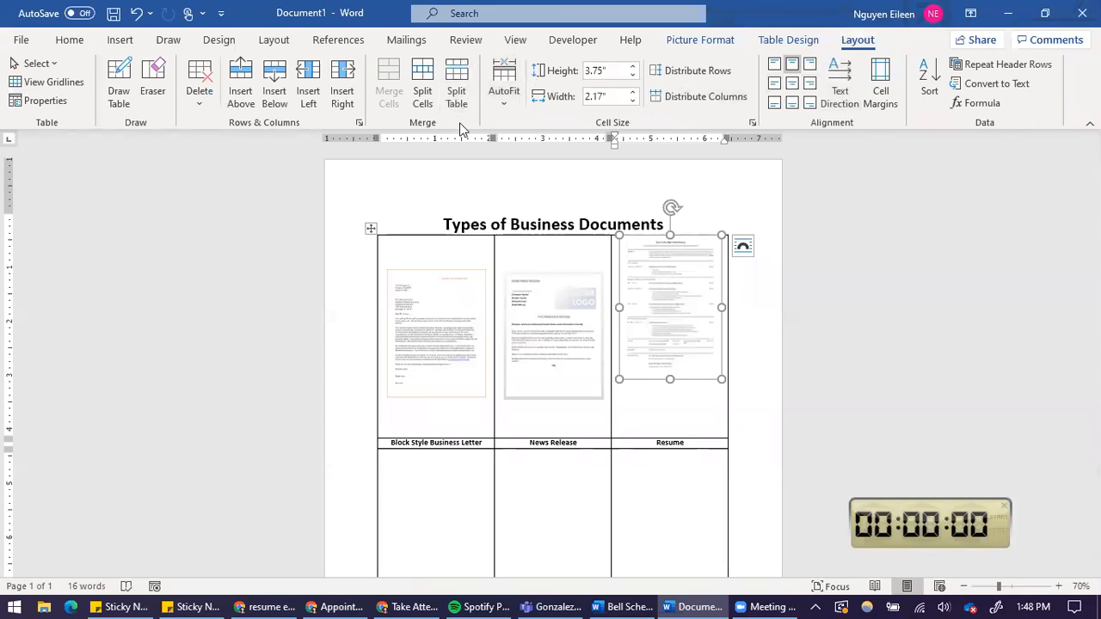
{"action": "left_click", "coordinate": [804, 41]}
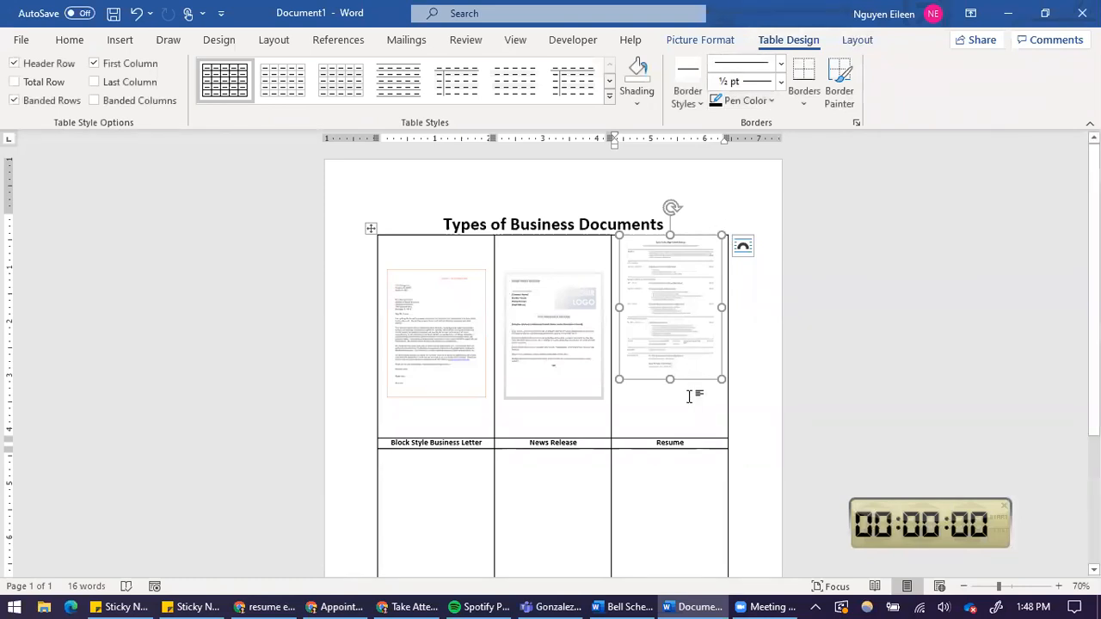
{"action": "left_click", "coordinate": [856, 40]}
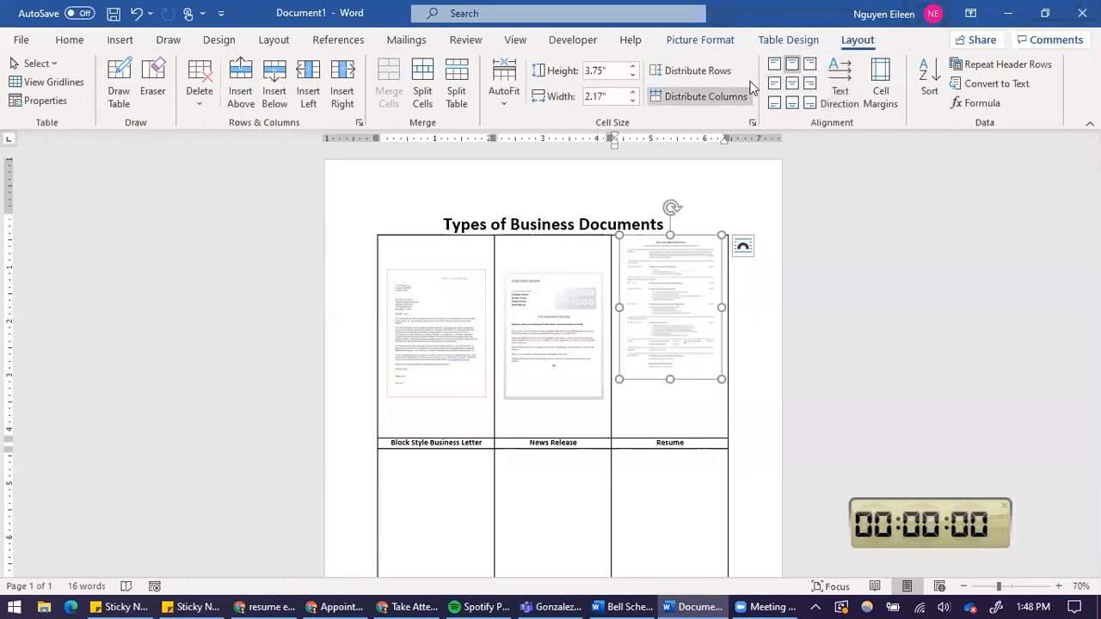
{"action": "left_click", "coordinate": [738, 41]}
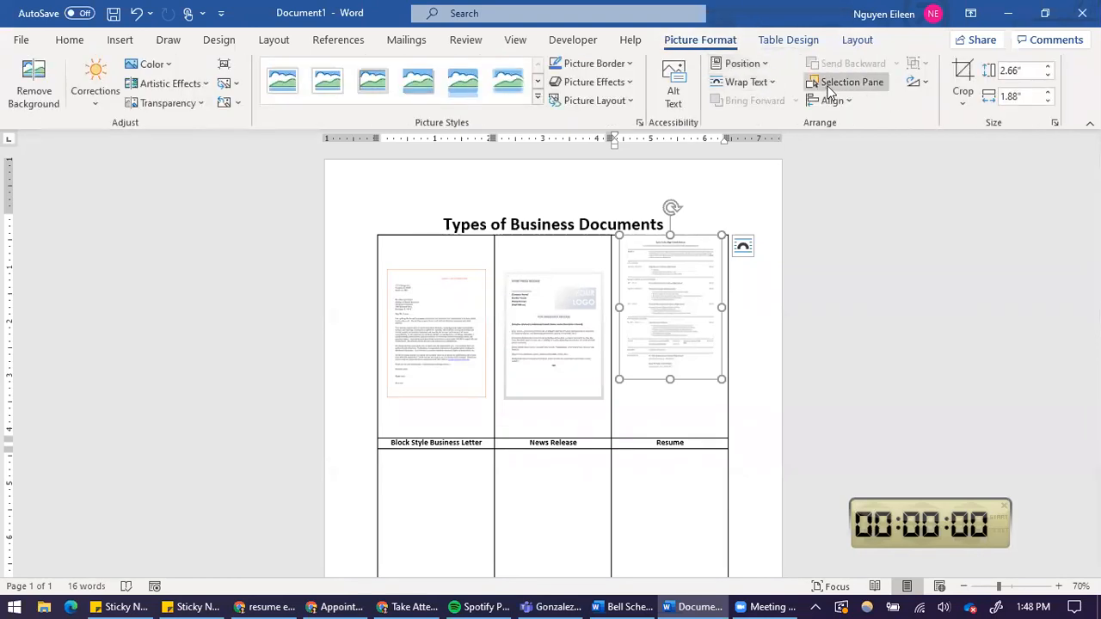
{"action": "left_click", "coordinate": [769, 85]}
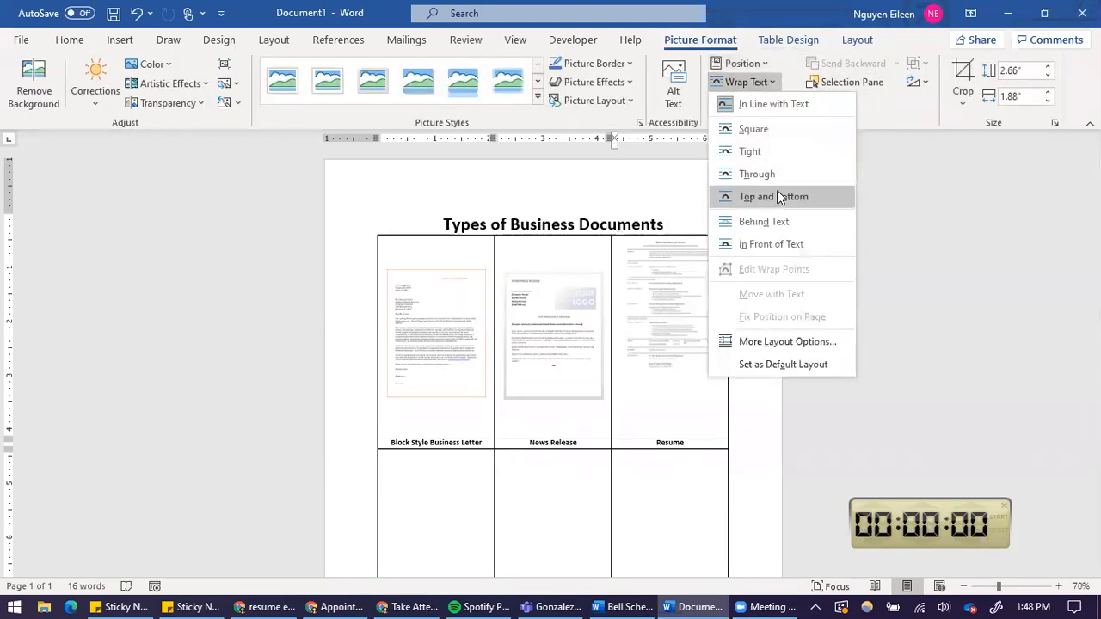
{"action": "left_click", "coordinate": [795, 245]}
{"action": "left_click_drag", "start_coordinate": [693, 337], "coordinate": [701, 345]}
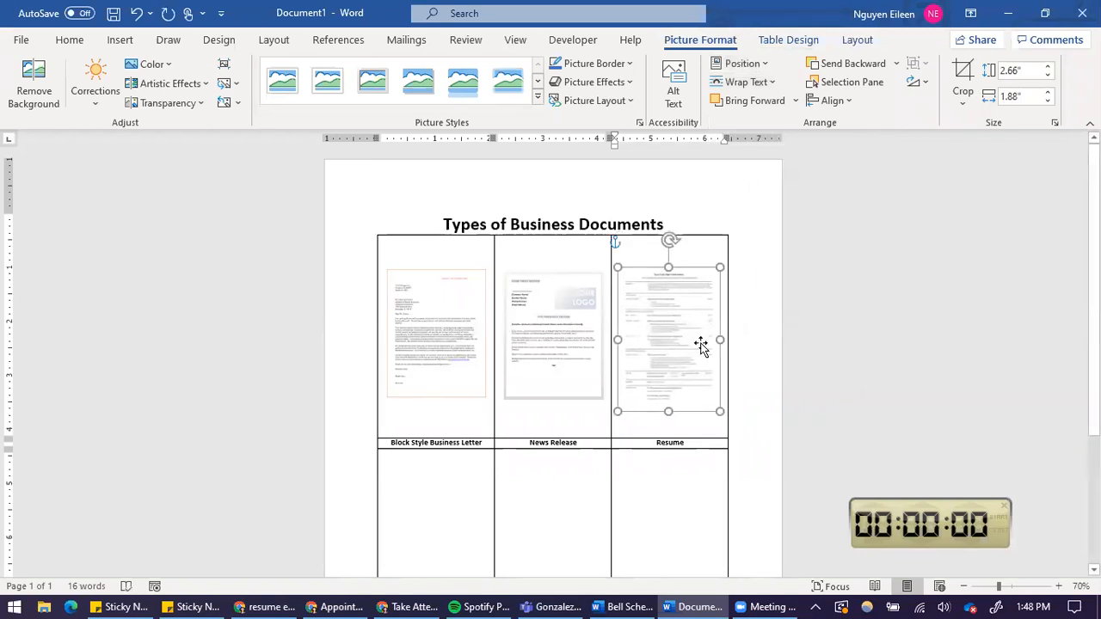
{"action": "left_click", "coordinate": [771, 347]}
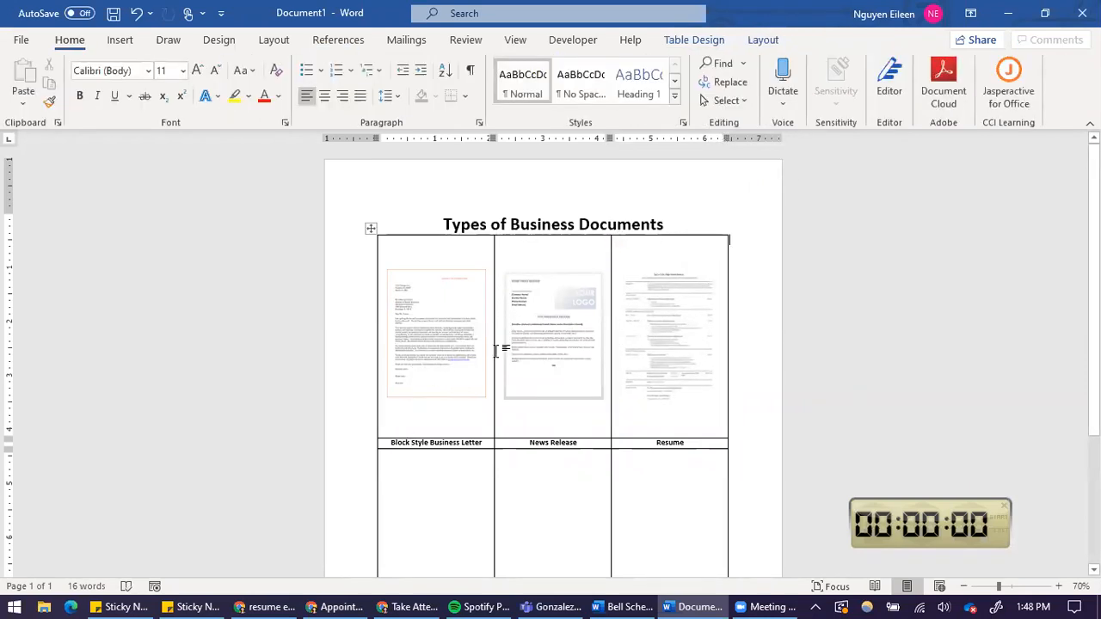
Review the table, then read the Professional Business Documents instructions in the assignment PDF in the browser.
{"action": "scroll", "coordinate": [671, 356], "scroll_direction": "down", "scroll_amount": 3}
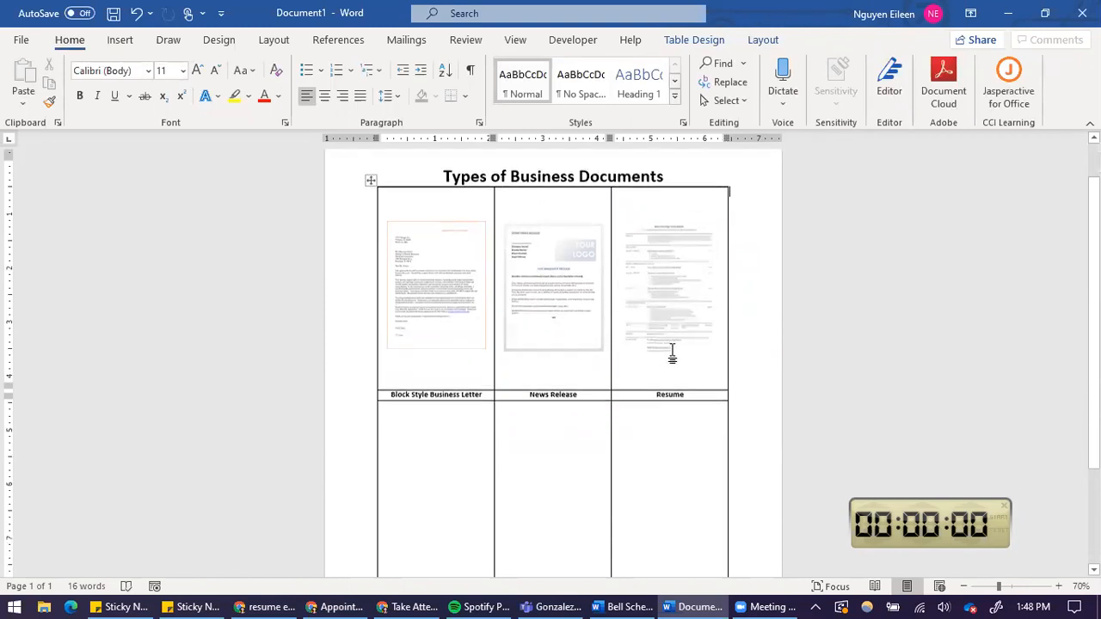
{"action": "scroll", "coordinate": [674, 226], "scroll_direction": "down", "scroll_amount": 1}
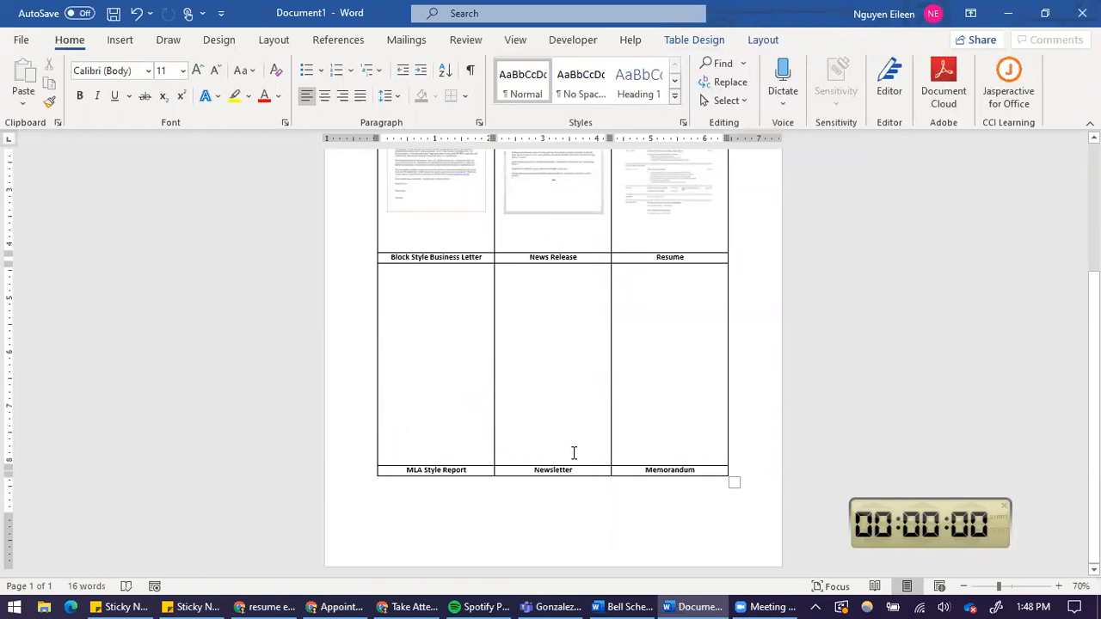
{"action": "scroll", "coordinate": [573, 452], "scroll_direction": "up", "scroll_amount": 4}
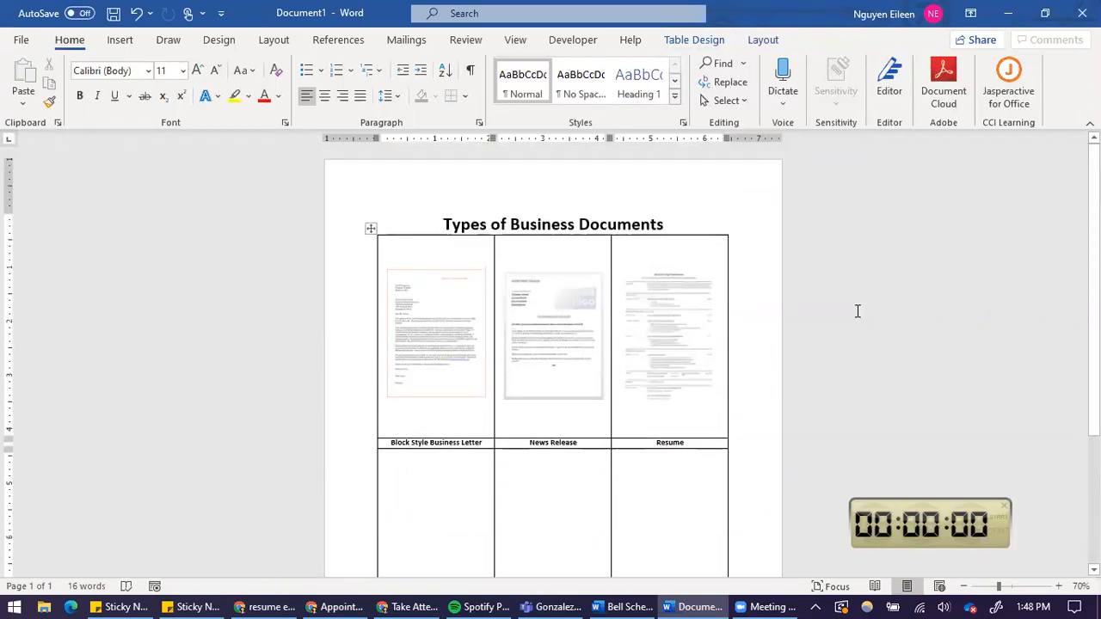
{"action": "scroll", "coordinate": [449, 435], "scroll_direction": "down", "scroll_amount": 2}
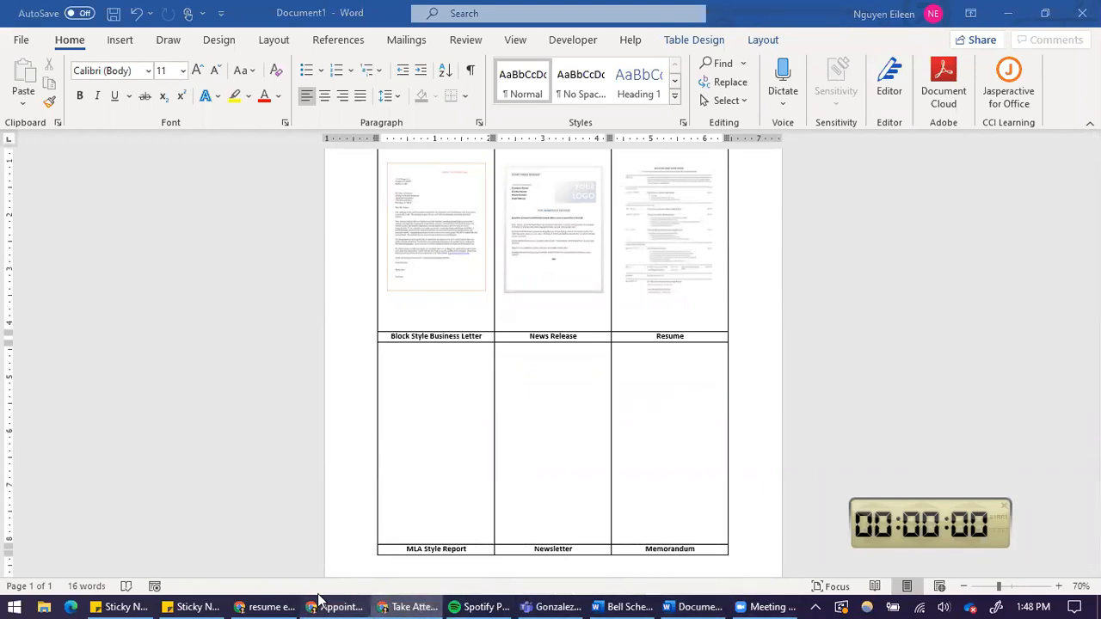
{"action": "left_click", "coordinate": [269, 606]}
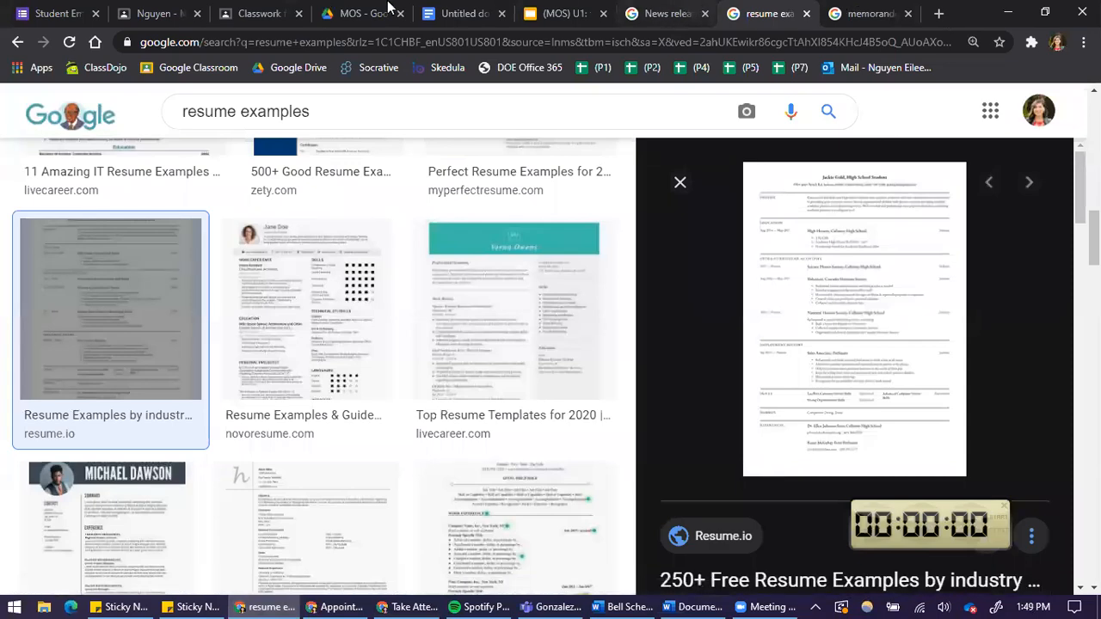
{"action": "left_click", "coordinate": [262, 13]}
{"action": "scroll", "coordinate": [732, 267], "scroll_direction": "up", "scroll_amount": 15}
{"action": "scroll", "coordinate": [732, 275], "scroll_direction": "down", "scroll_amount": 10}
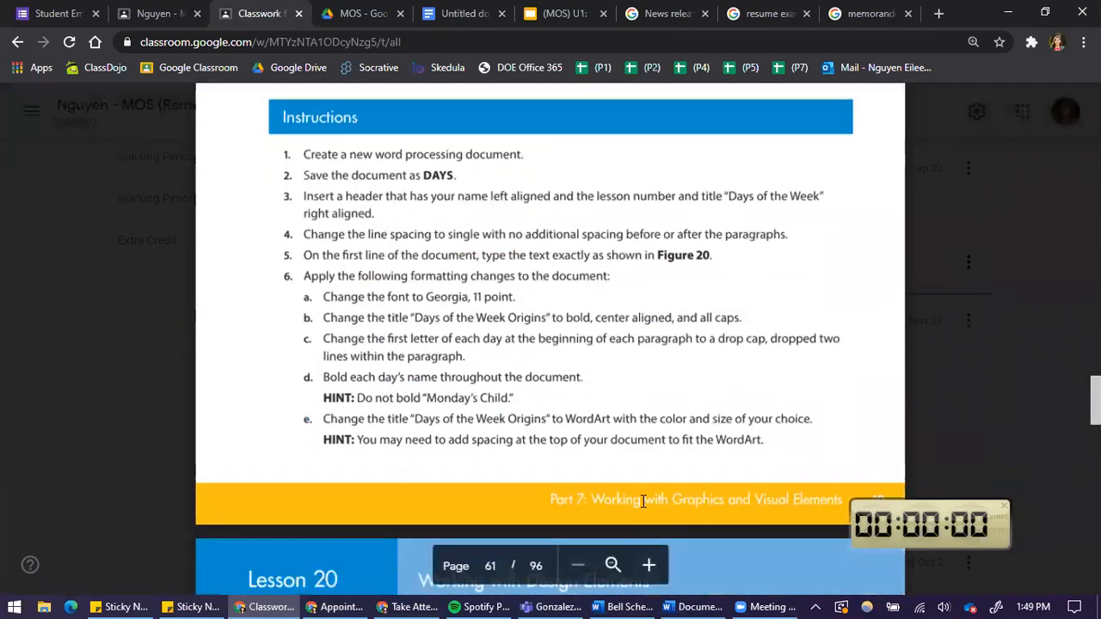
{"action": "scroll", "coordinate": [590, 472], "scroll_direction": "down", "scroll_amount": 10}
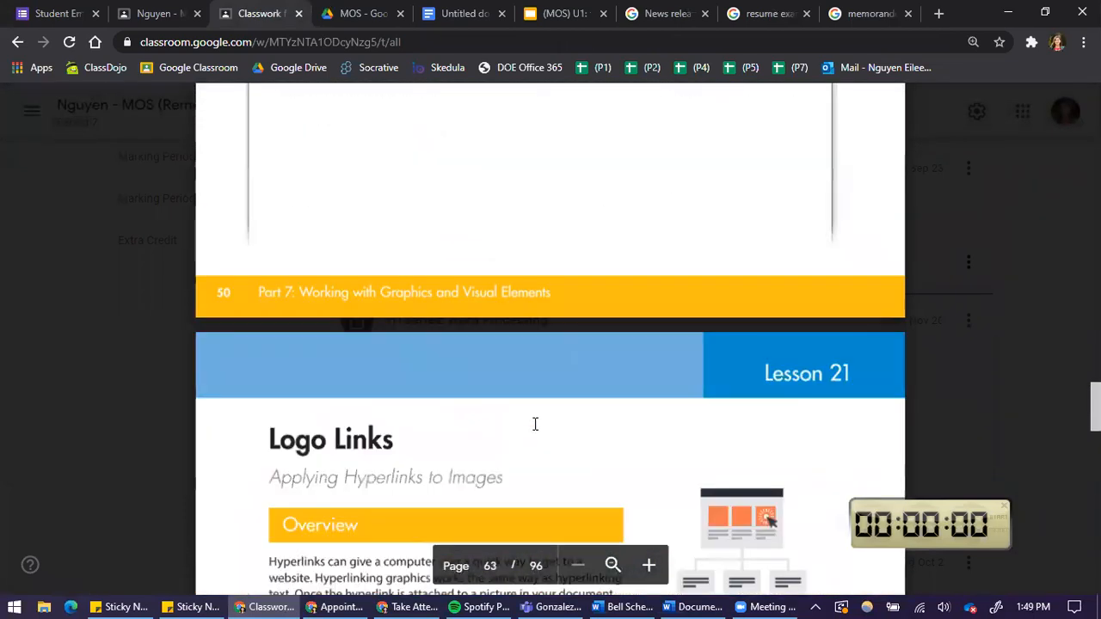
{"action": "scroll", "coordinate": [534, 424], "scroll_direction": "down", "scroll_amount": 9}
{"action": "scroll", "coordinate": [536, 425], "scroll_direction": "down", "scroll_amount": 10}
{"action": "scroll", "coordinate": [541, 421], "scroll_direction": "down", "scroll_amount": 10}
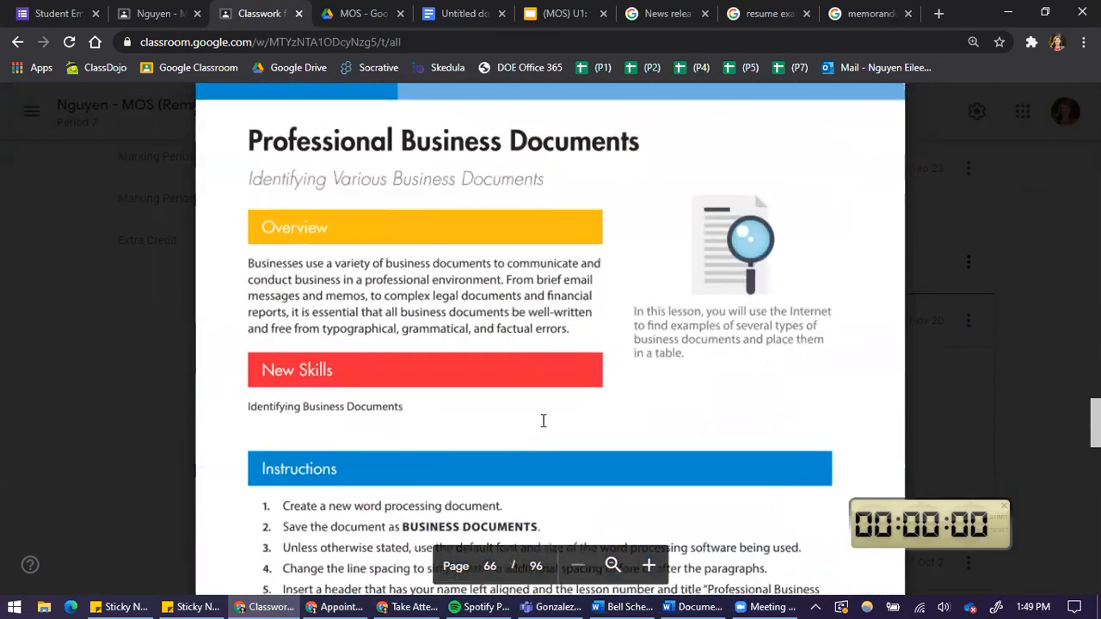
{"action": "scroll", "coordinate": [564, 382], "scroll_direction": "up", "scroll_amount": 1}
{"action": "scroll", "coordinate": [603, 383], "scroll_direction": "down", "scroll_amount": 7}
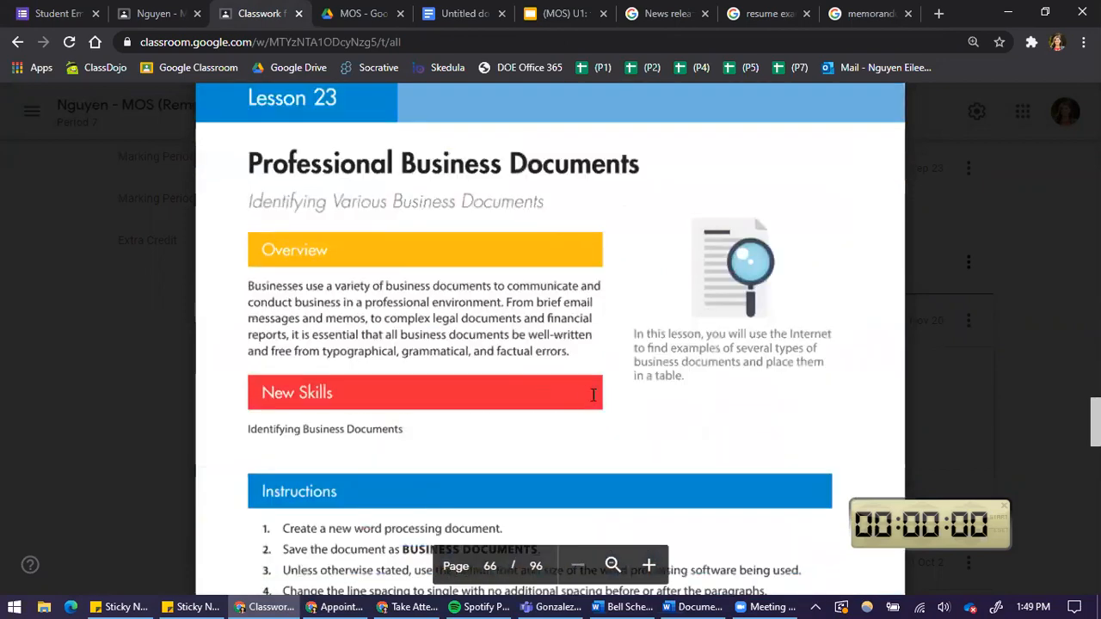
{"action": "scroll", "coordinate": [842, 222], "scroll_direction": "up", "scroll_amount": 2}
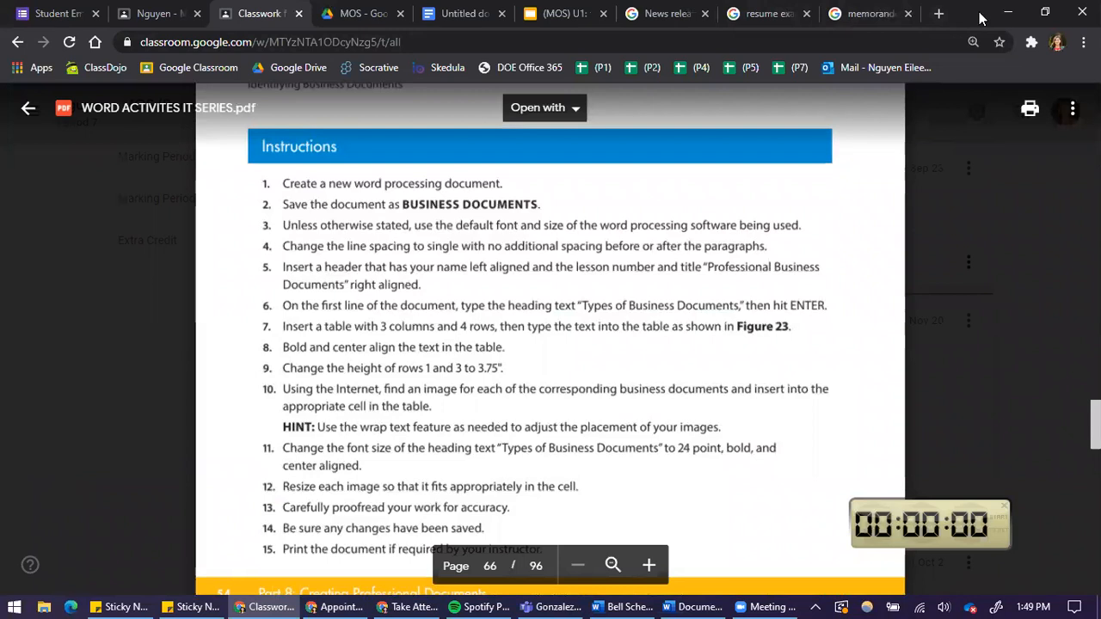
Snap the browser windows side by side and set the blank Google Docs document's zoom to 65%.
{"action": "key", "text": "super+Right"}
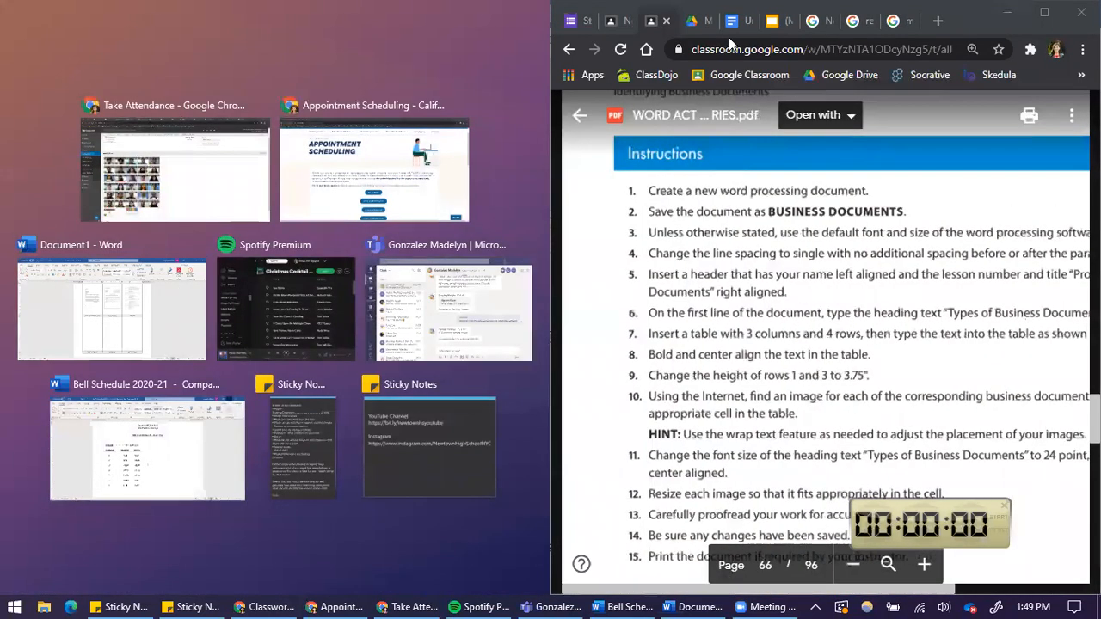
{"action": "left_click", "coordinate": [738, 26]}
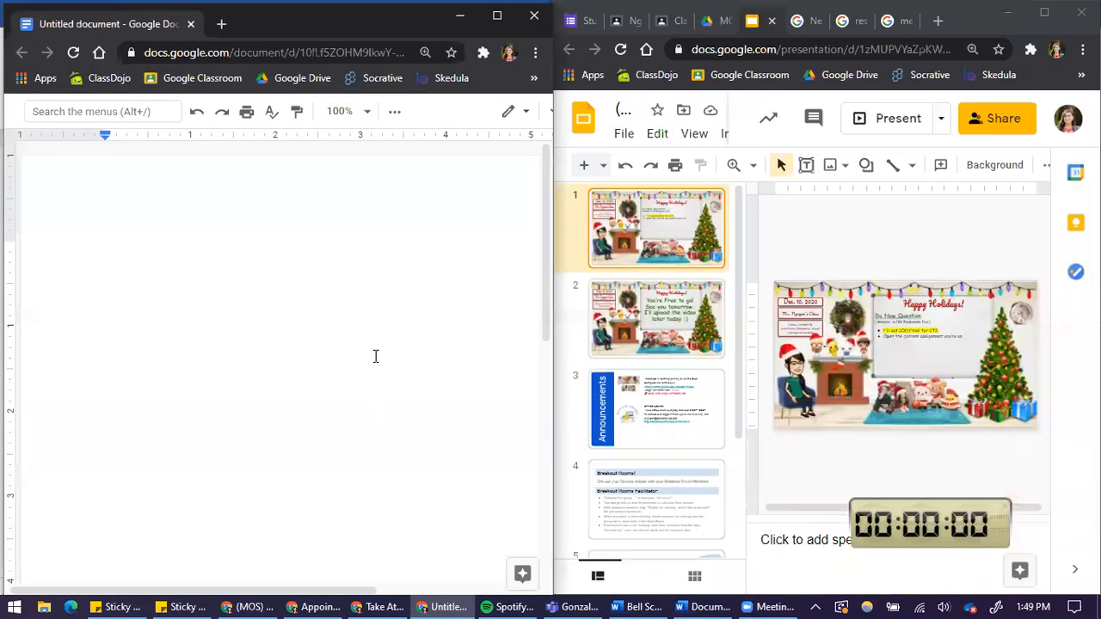
{"action": "left_click", "coordinate": [545, 114]}
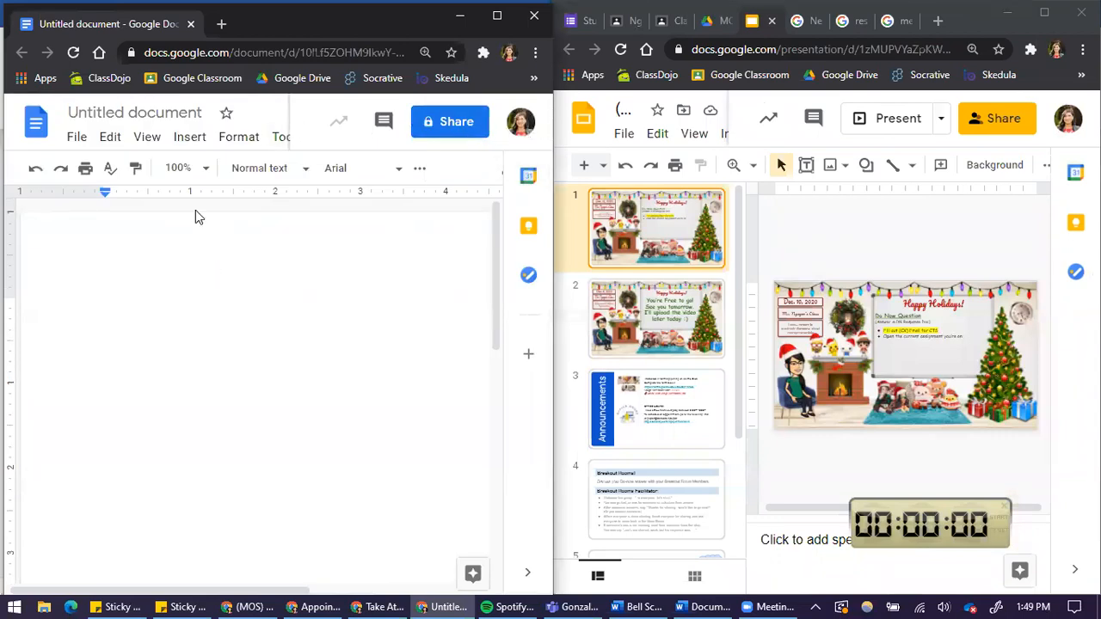
{"action": "left_click", "coordinate": [204, 169]}
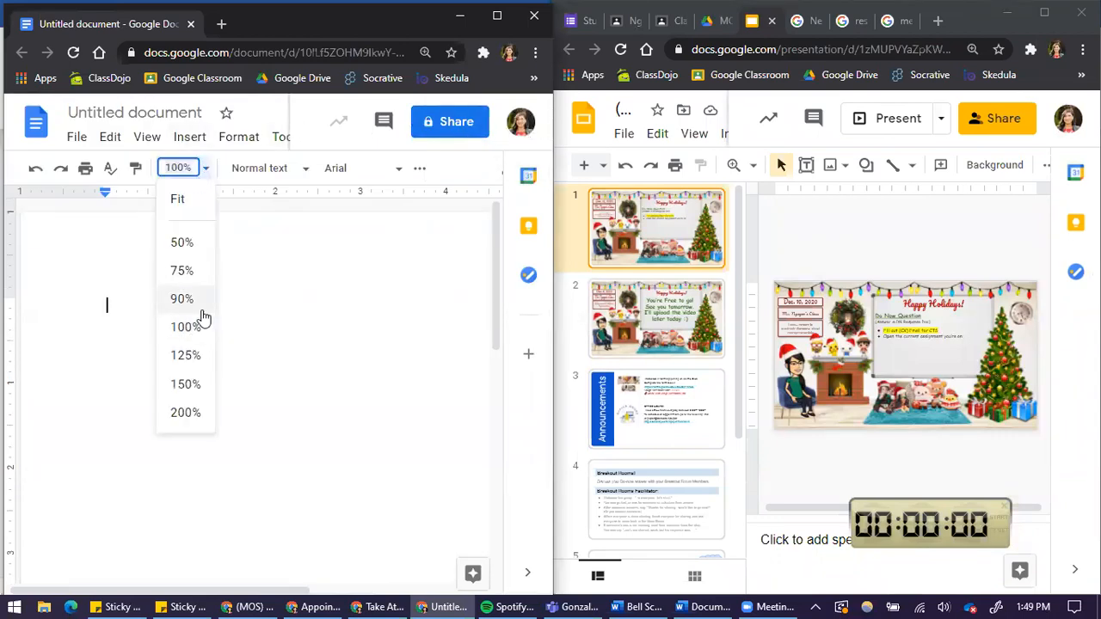
{"action": "left_click", "coordinate": [198, 303]}
{"action": "left_click", "coordinate": [190, 137]}
{"action": "mouse_move", "coordinate": [231, 136]}
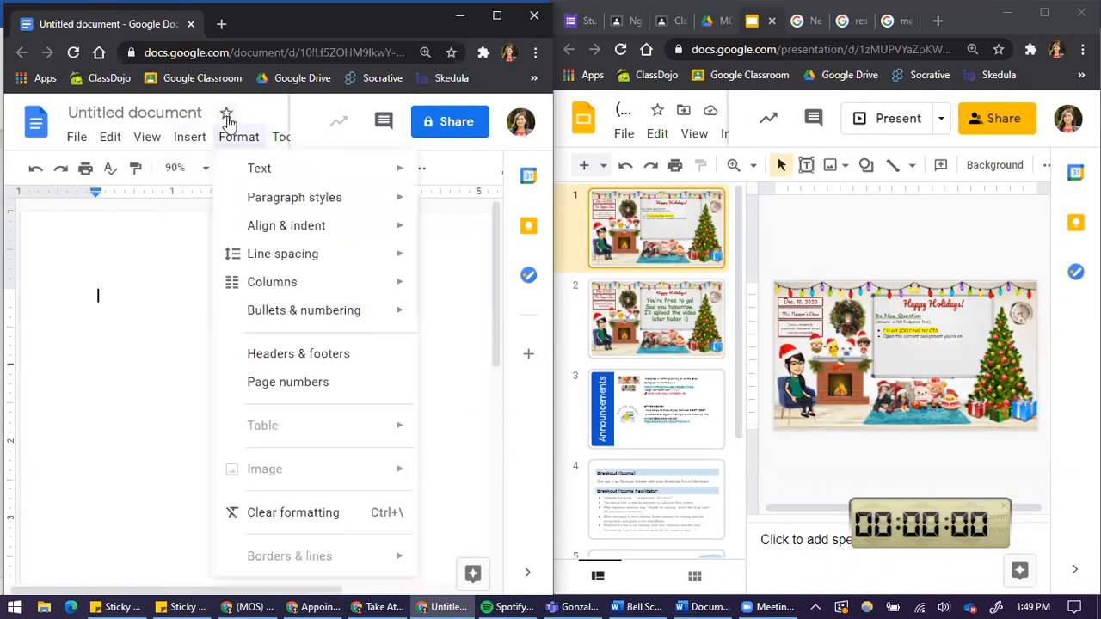
{"action": "left_click", "coordinate": [197, 169]}
{"action": "left_click", "coordinate": [189, 273]}
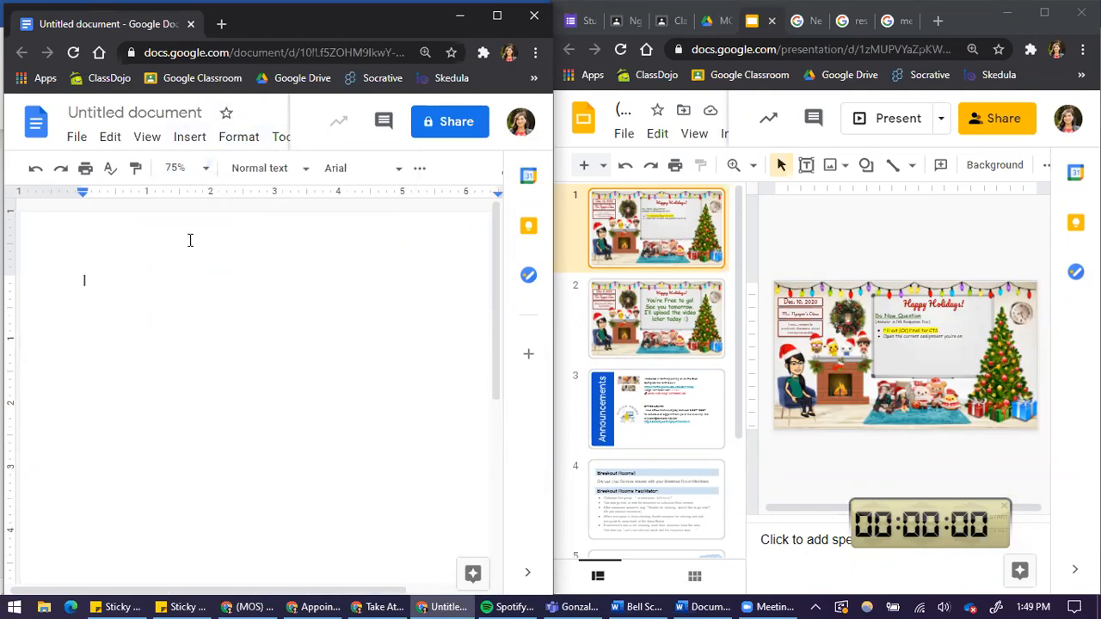
{"action": "left_click", "coordinate": [197, 169]}
{"action": "left_click", "coordinate": [190, 241]}
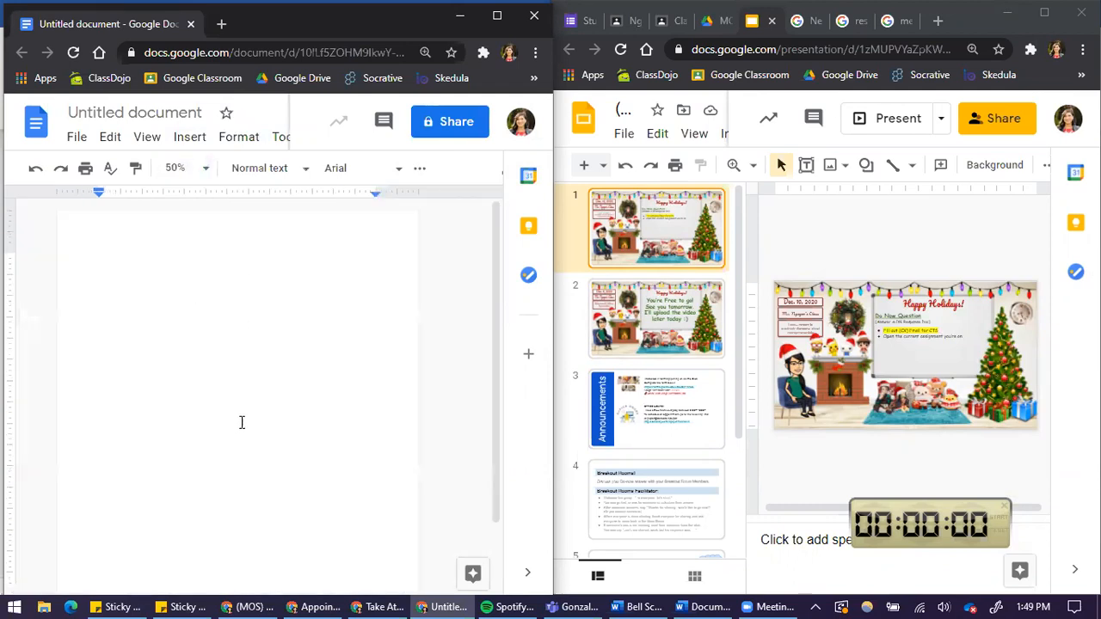
{"action": "left_click", "coordinate": [179, 172]}
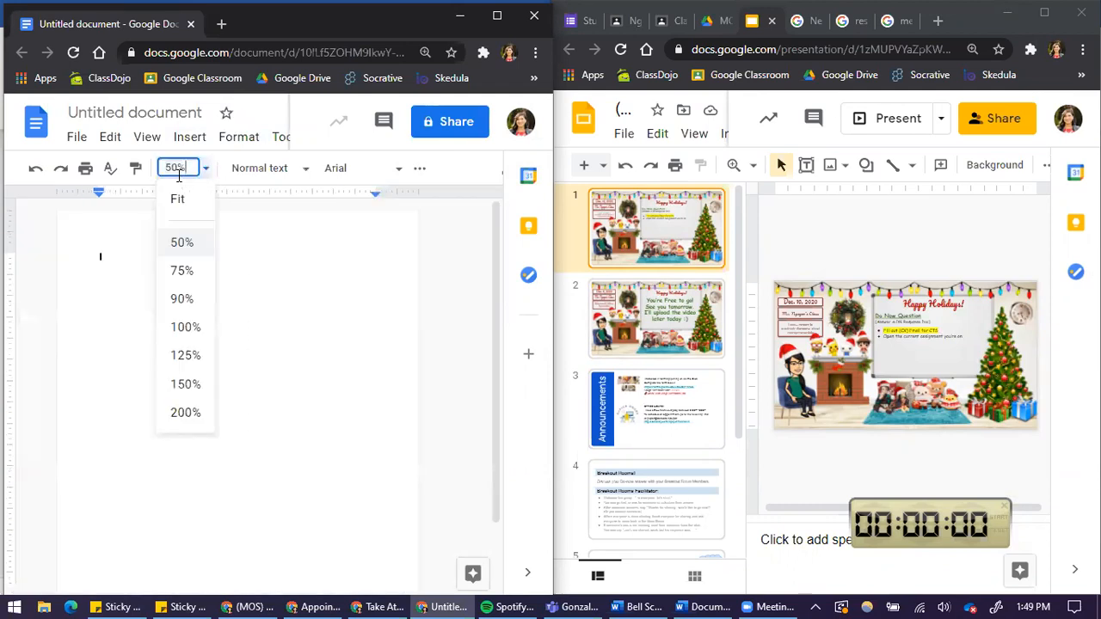
{"action": "left_click", "coordinate": [178, 171]}
{"action": "left_click", "coordinate": [417, 171]}
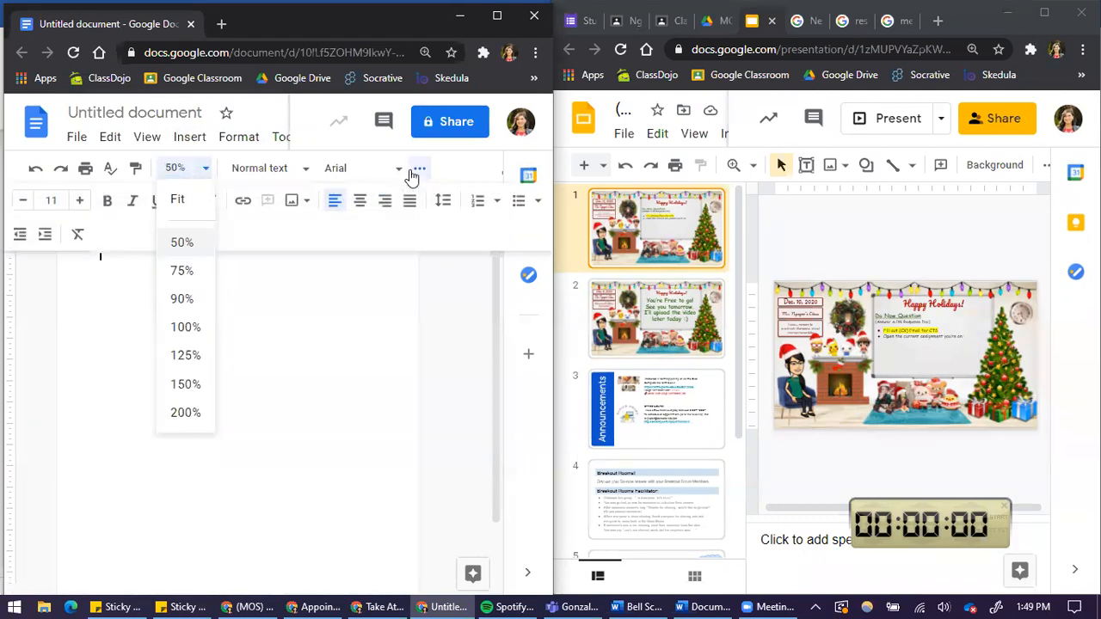
{"action": "left_click", "coordinate": [174, 166]}
{"action": "left_click", "coordinate": [180, 167]}
{"action": "type", "text": "65"}
{"action": "key", "text": "Return"}
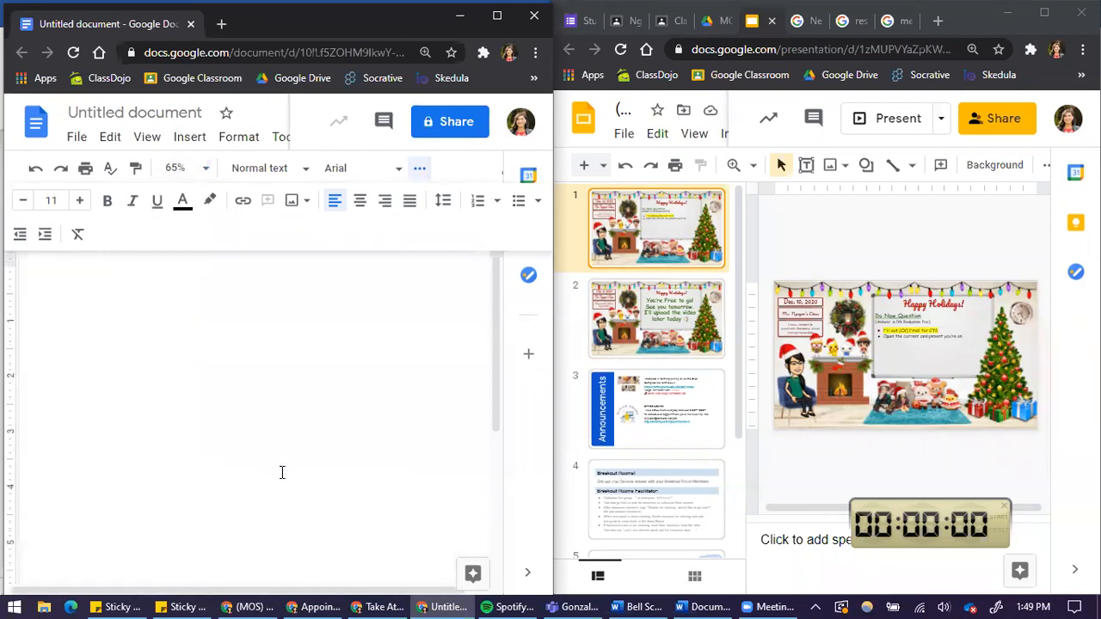
{"action": "left_click", "coordinate": [183, 167]}
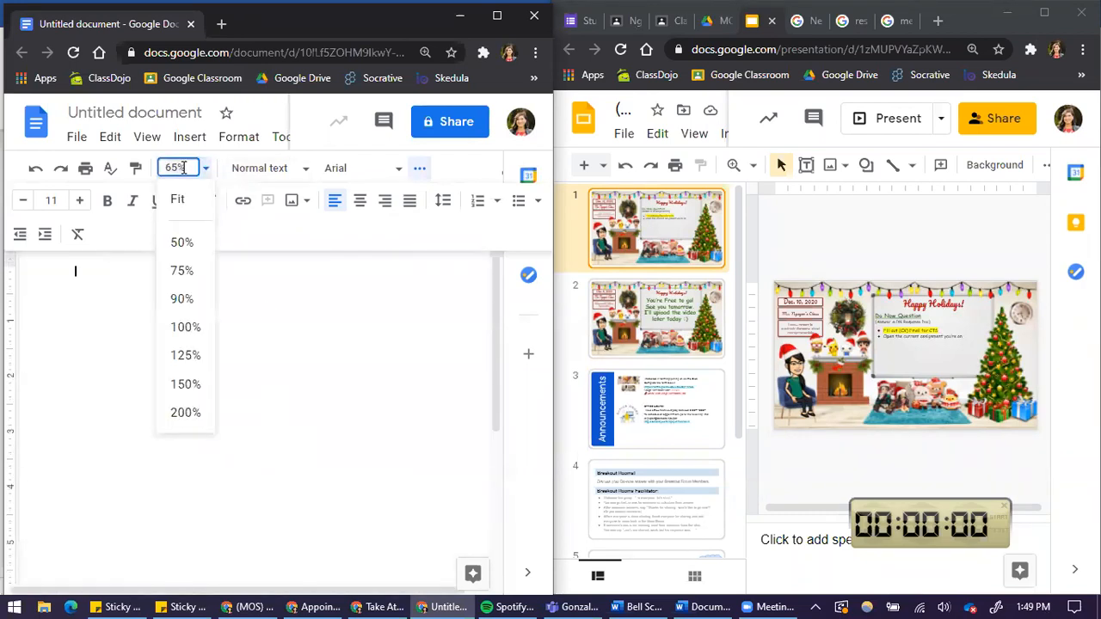
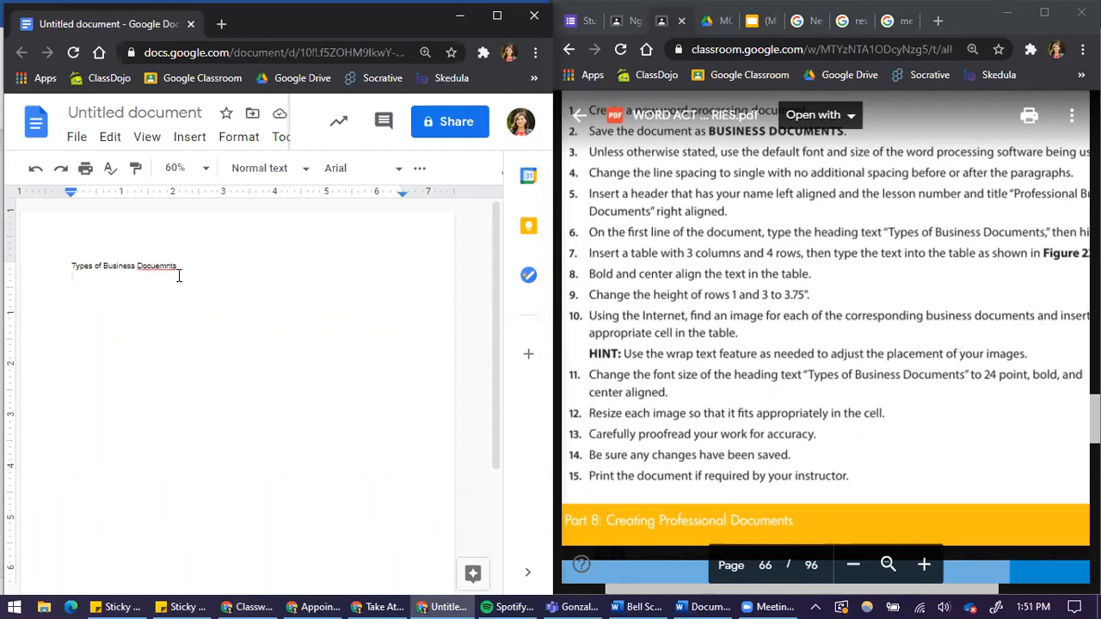
Correct the misspelled word in the heading to Documents.
{"action": "right_click", "coordinate": [166, 266]}
{"action": "left_click", "coordinate": [228, 313]}
Set the line spacing of the whole document to Single.
{"action": "left_click", "coordinate": [419, 169]}
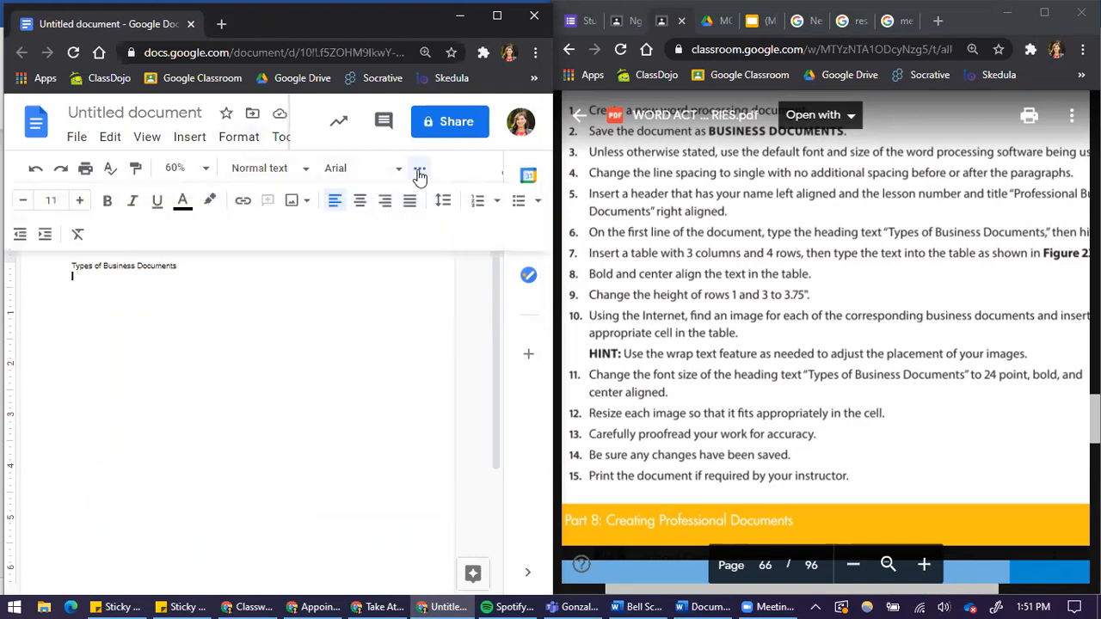
{"action": "left_click", "coordinate": [443, 202]}
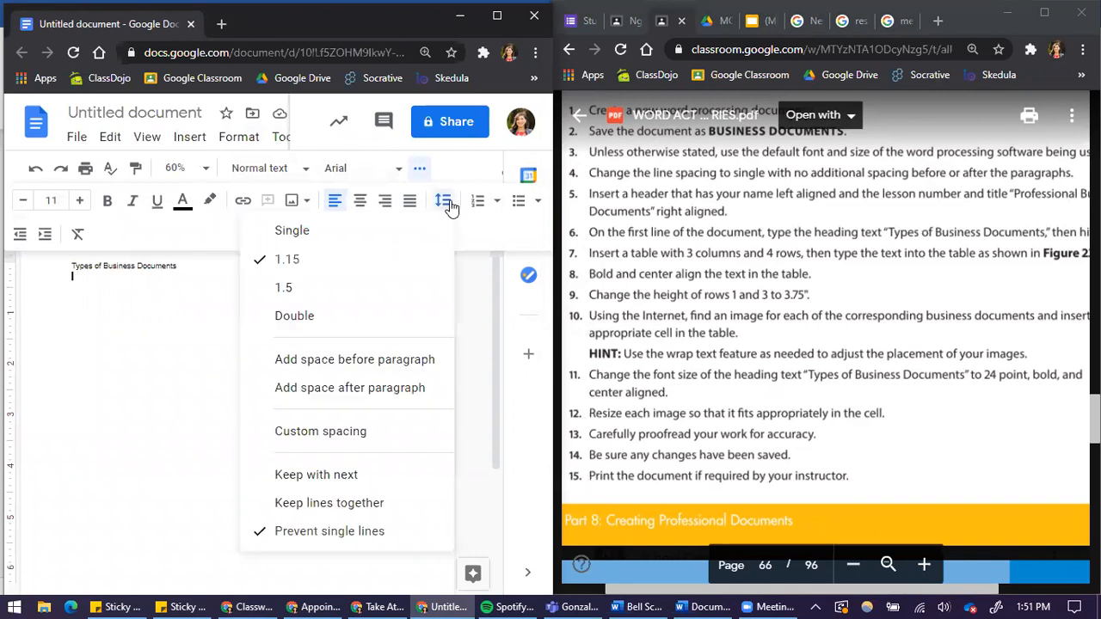
{"action": "left_click", "coordinate": [185, 267]}
{"action": "key", "text": "ctrl+a"}
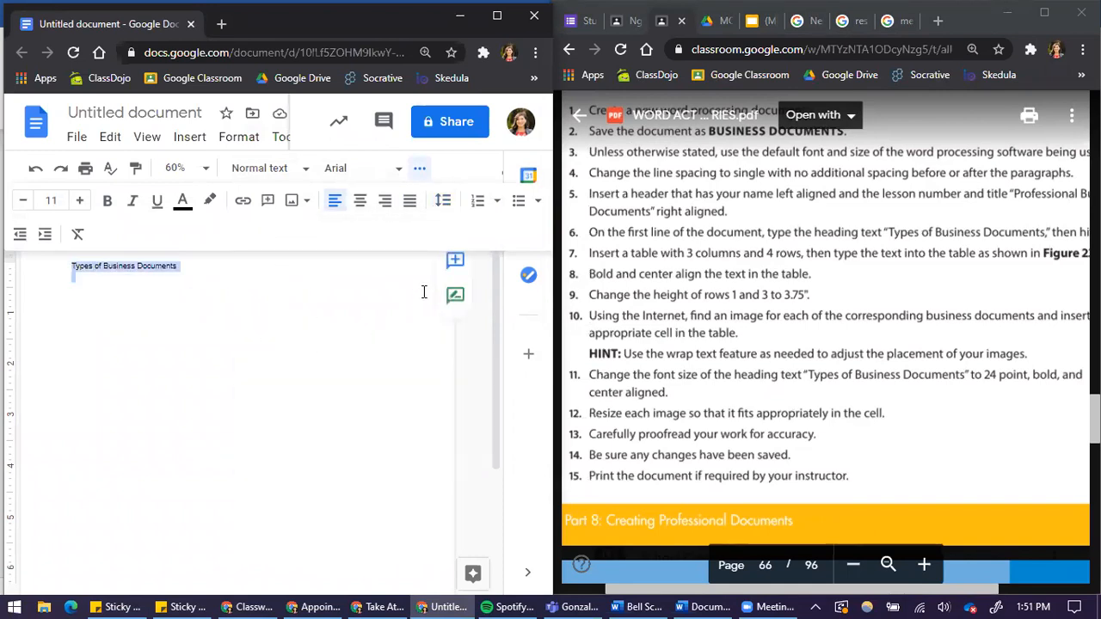
{"action": "left_click", "coordinate": [446, 200]}
{"action": "left_click", "coordinate": [415, 234]}
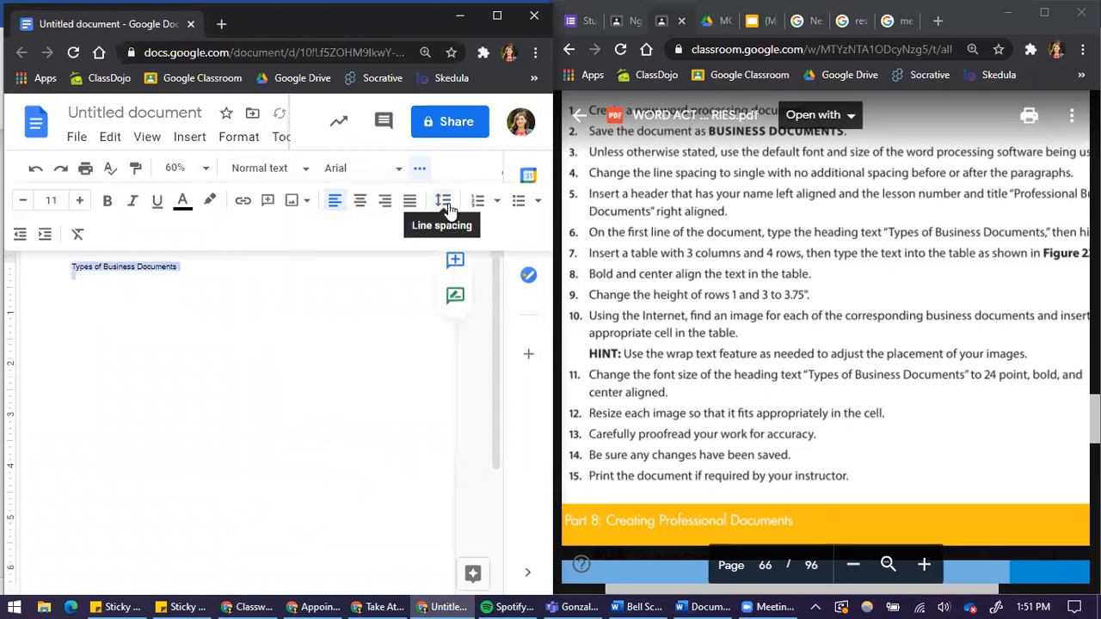
{"action": "left_click", "coordinate": [446, 206]}
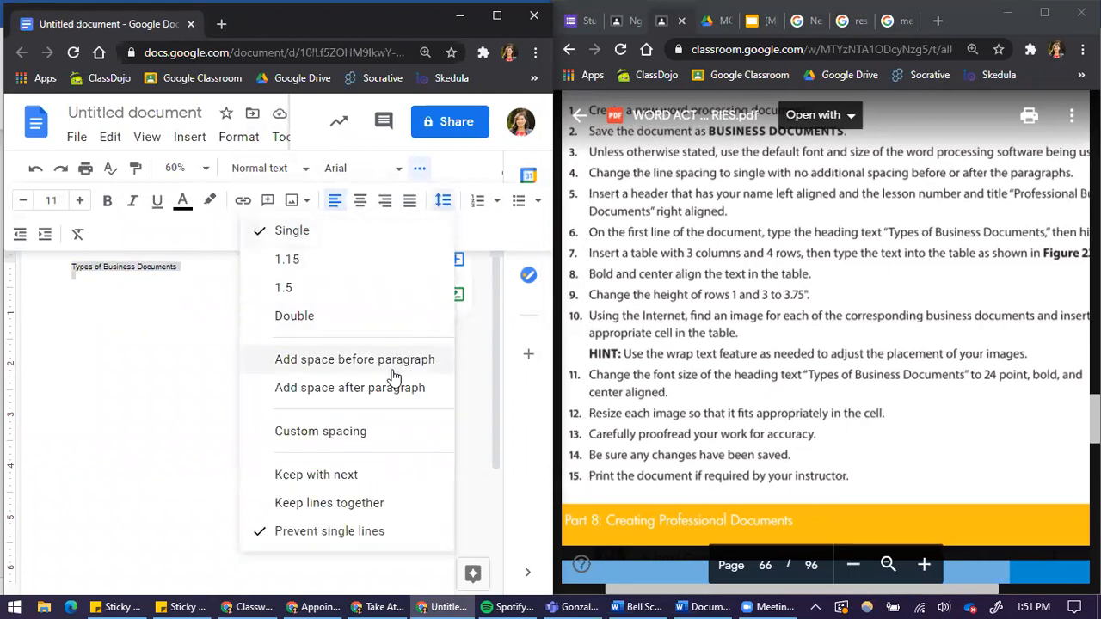
{"action": "left_click", "coordinate": [190, 281]}
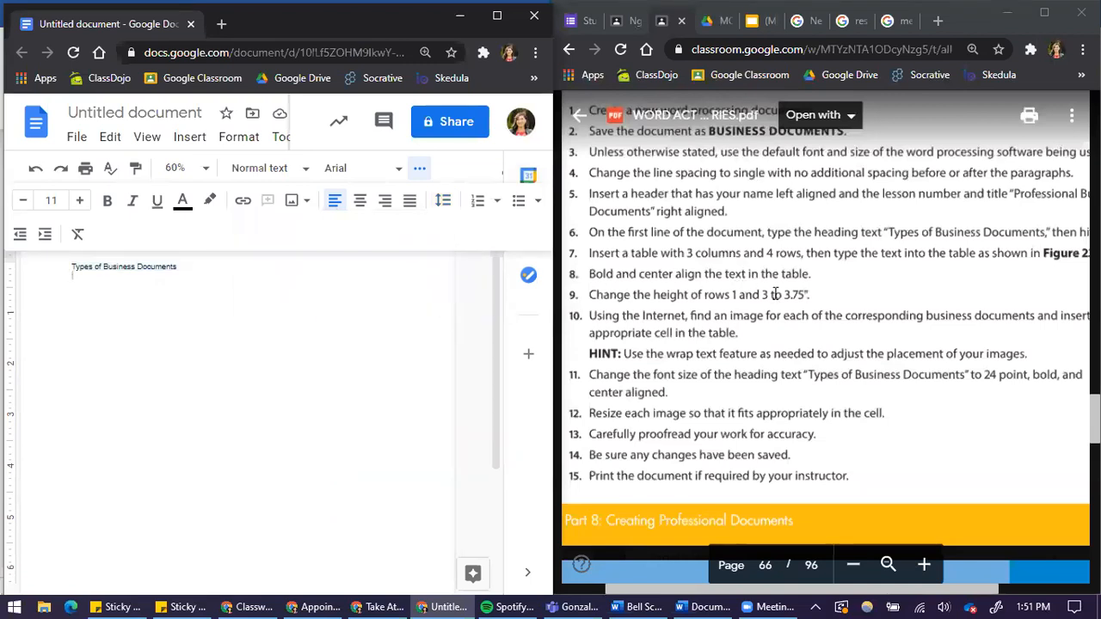
Insert a table with 3 columns and 4 rows below the heading.
{"action": "left_click_drag", "start_coordinate": [686, 253], "coordinate": [793, 255]}
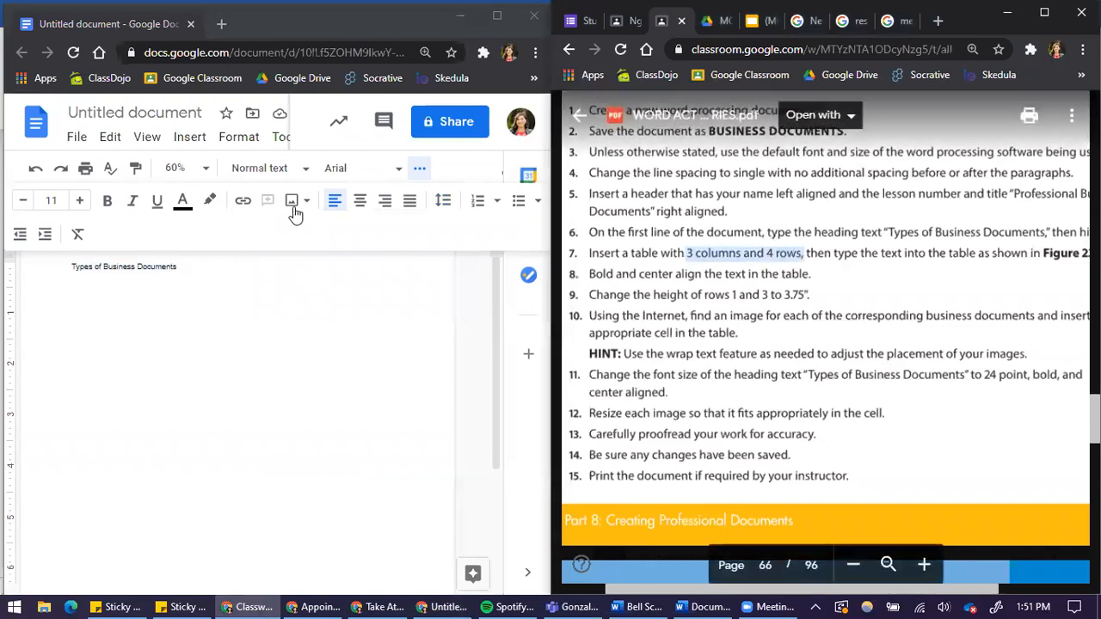
{"action": "left_click", "coordinate": [189, 137]}
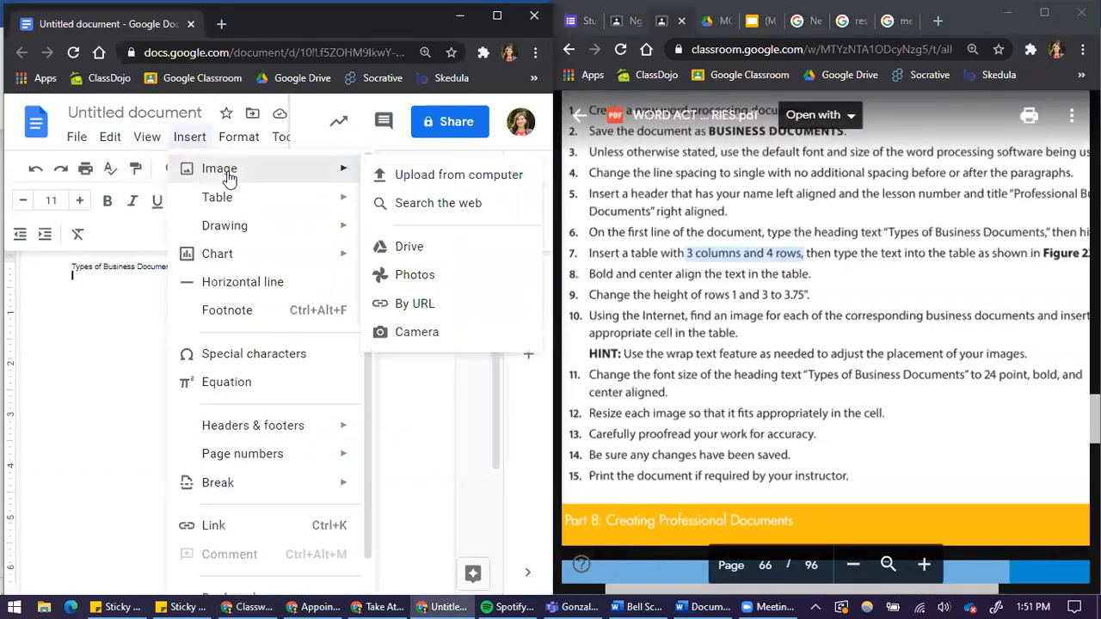
{"action": "mouse_move", "coordinate": [245, 197]}
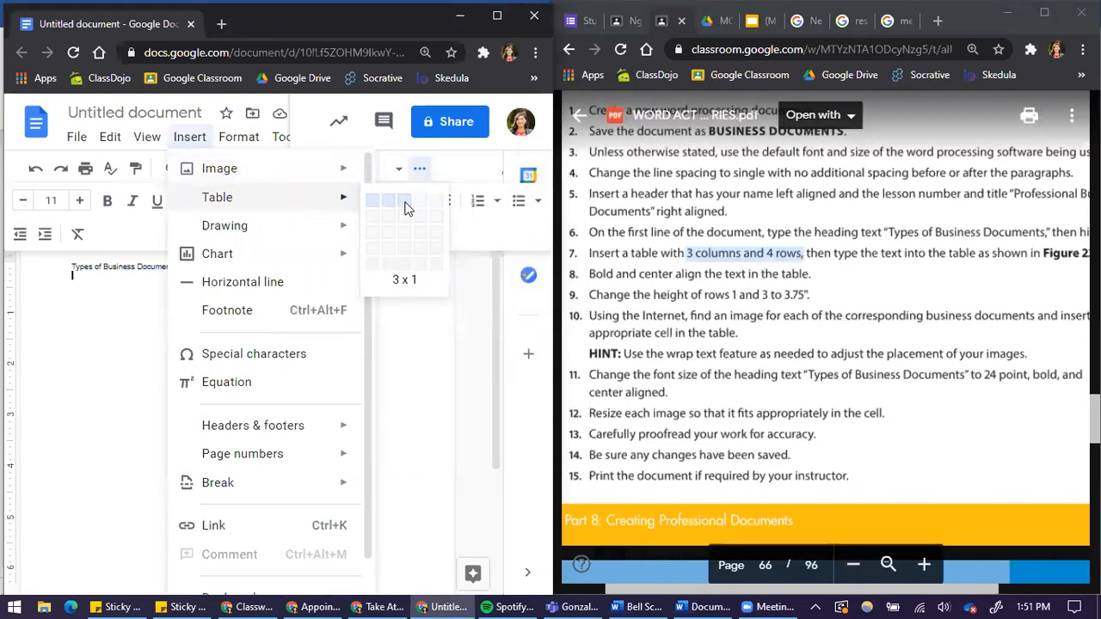
{"action": "left_click", "coordinate": [408, 261]}
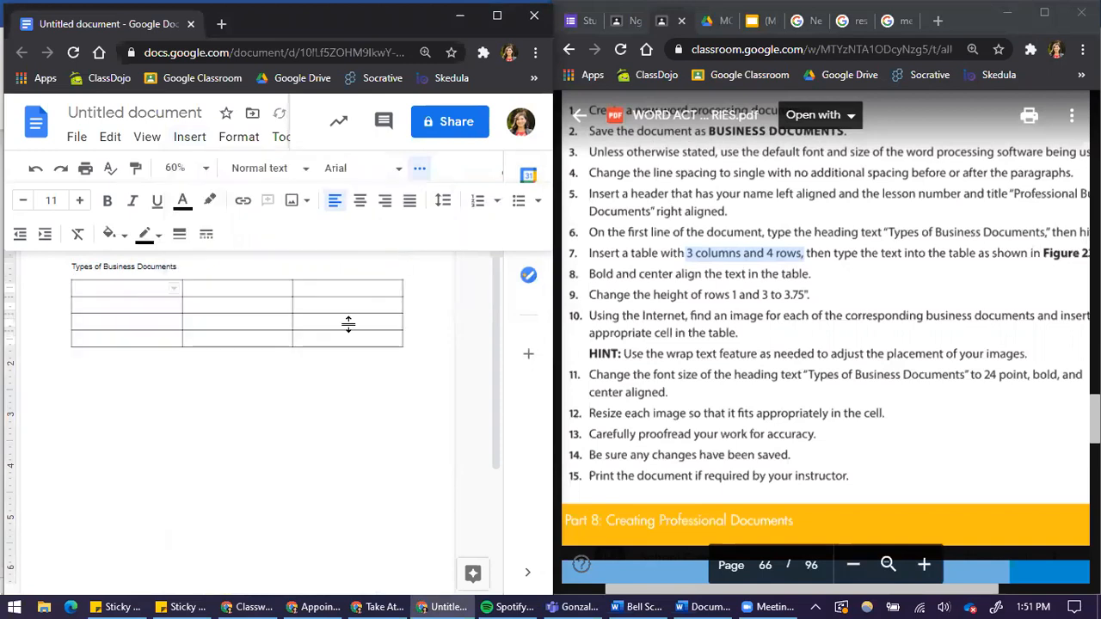
Enter Block Style Business Letter, News Release and Resume across the table's second row, following Figure 23.
{"action": "left_click", "coordinate": [913, 251]}
{"action": "scroll", "coordinate": [930, 295], "scroll_direction": "down", "scroll_amount": 1}
{"action": "scroll", "coordinate": [930, 295], "scroll_direction": "down", "scroll_amount": 10}
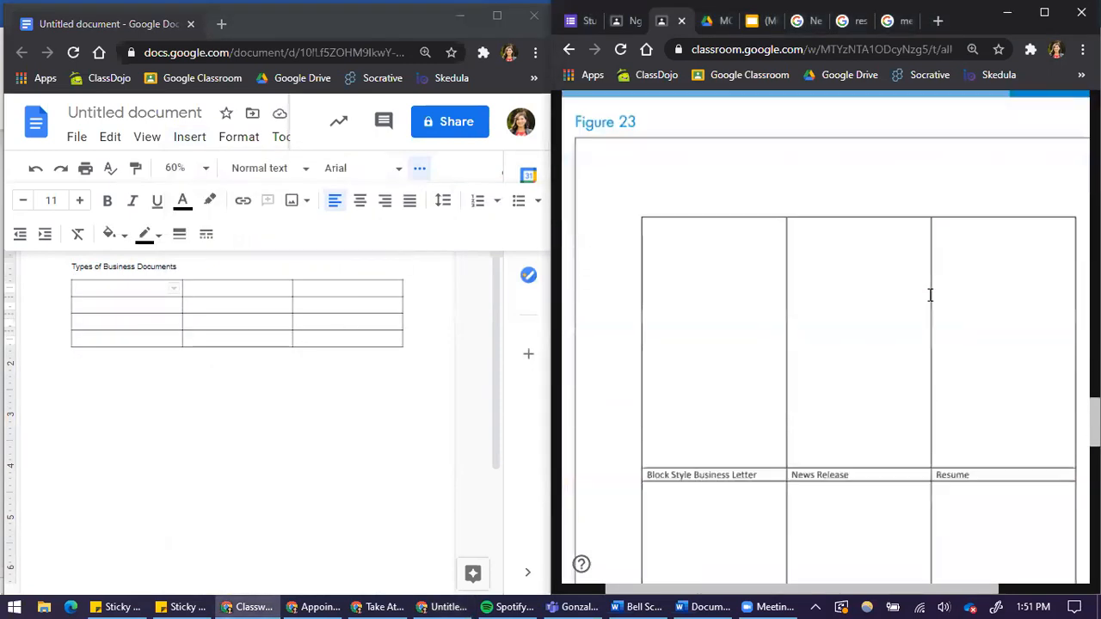
{"action": "scroll", "coordinate": [782, 367], "scroll_direction": "down", "scroll_amount": 1}
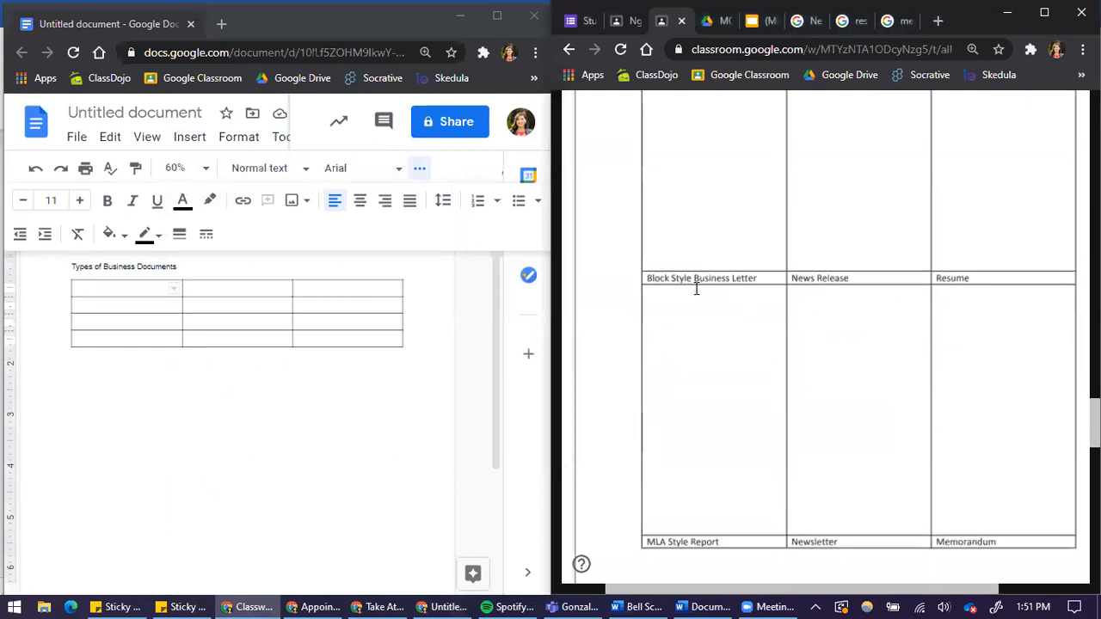
{"action": "scroll", "coordinate": [830, 306], "scroll_direction": "up", "scroll_amount": 1}
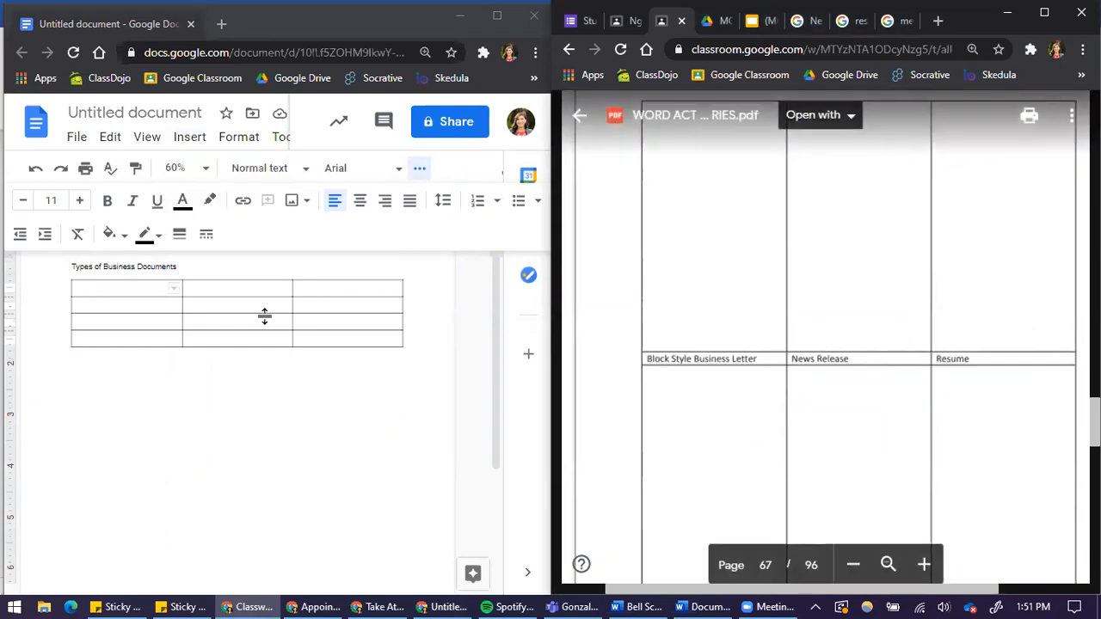
{"action": "left_click", "coordinate": [142, 307]}
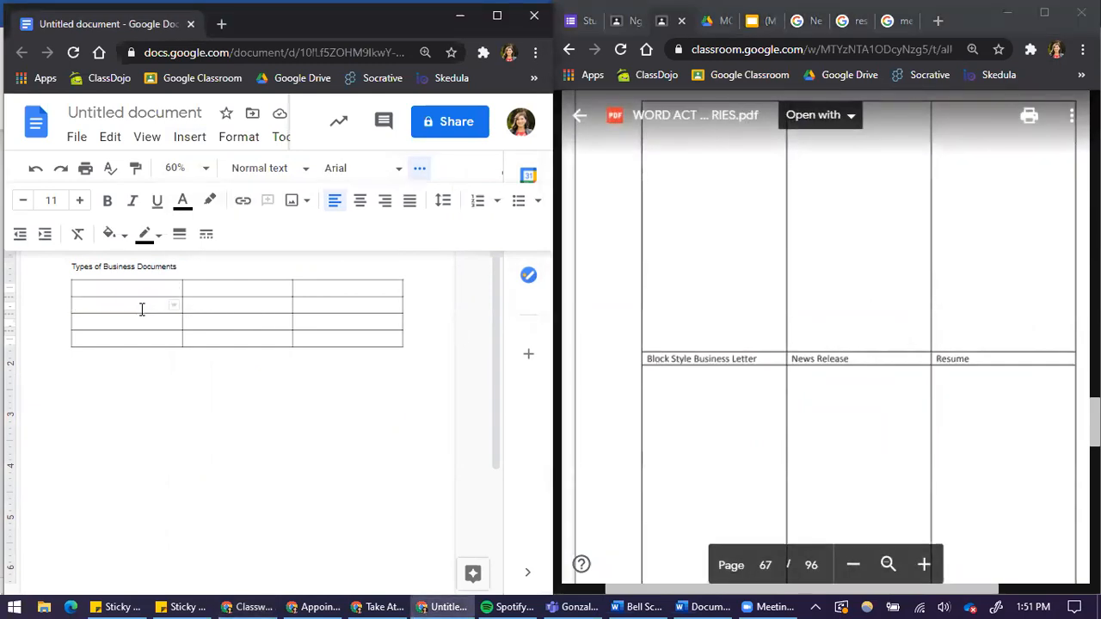
{"action": "type", "text": "Block"}
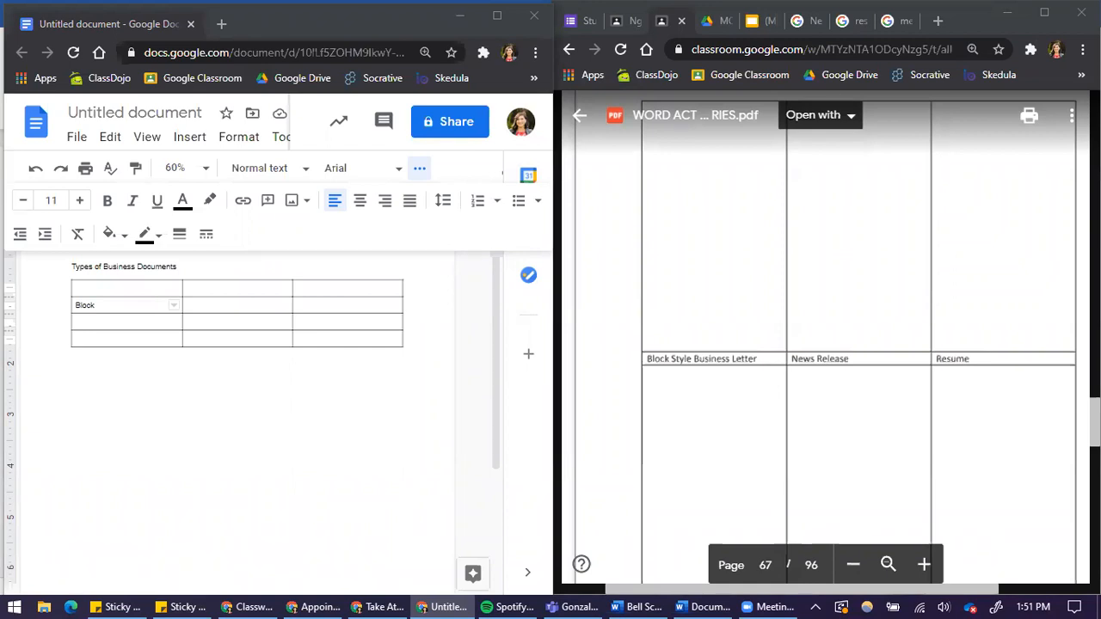
{"action": "left_click", "coordinate": [112, 309]}
{"action": "left_click", "coordinate": [135, 305]}
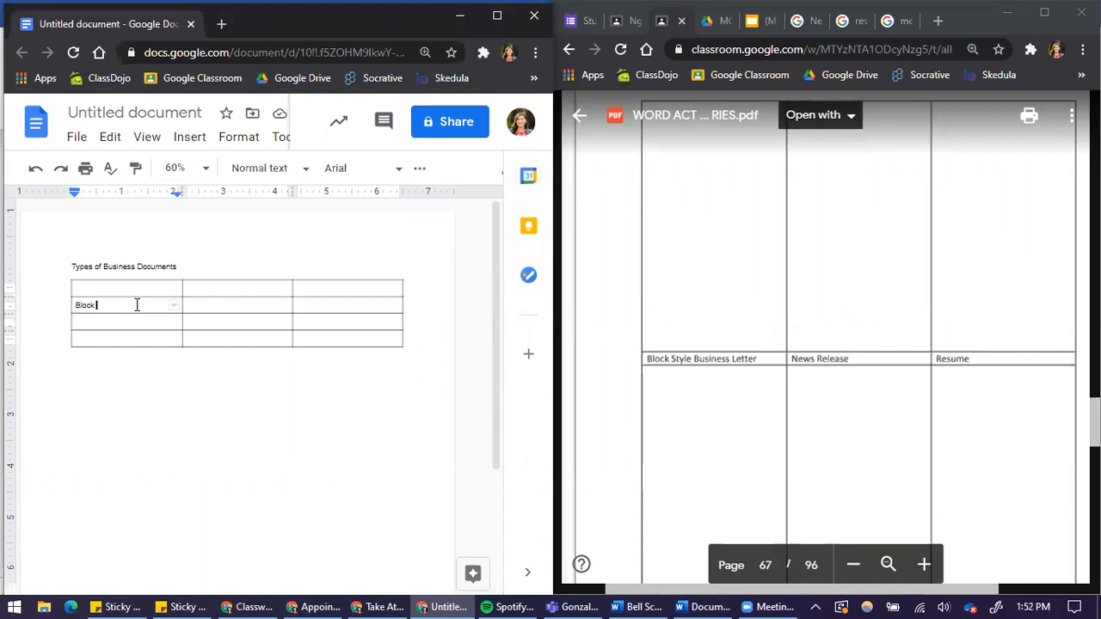
{"action": "type", "text": "Sty"}
{"action": "key", "text": "Tab"}
{"action": "key", "text": "Tab"}
{"action": "type", "text": "R"}
{"action": "key", "text": "BackSpace"}
{"action": "type", "text": "News Release"}
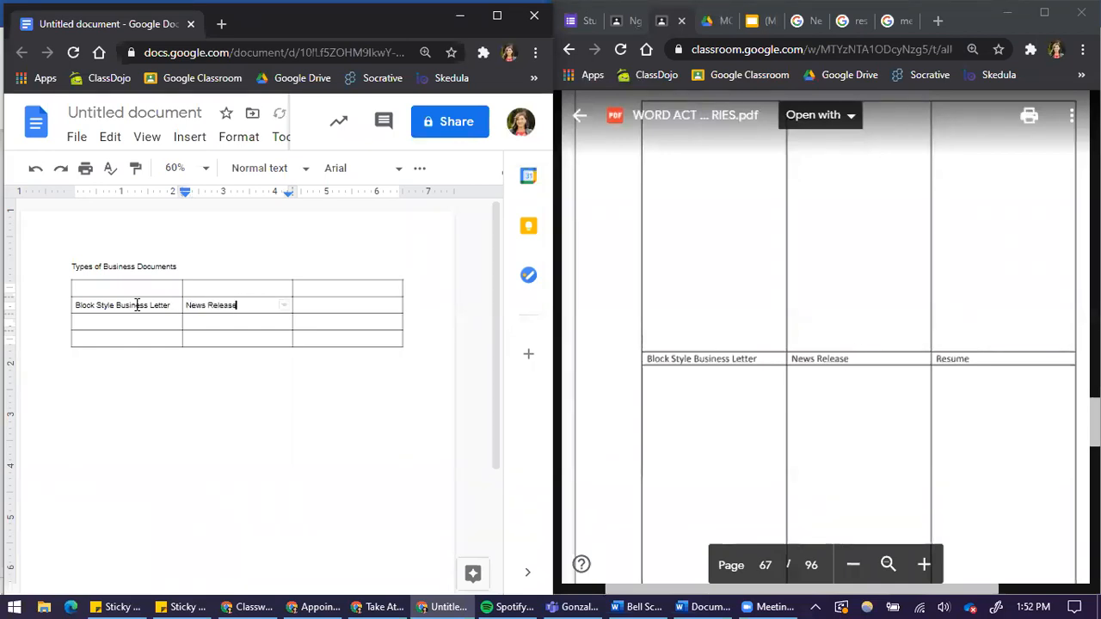
{"action": "key", "text": "Tab"}
{"action": "type", "text": "Resume"}
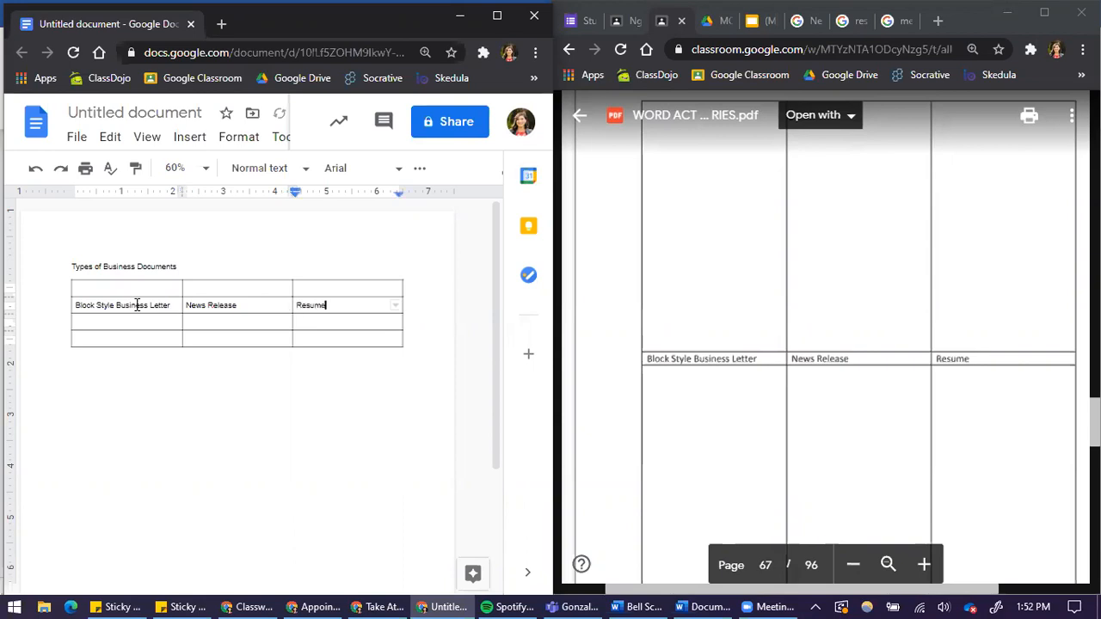
Enter MLA Style Report, Newsletter and Memorandum across the table's fourth row.
{"action": "scroll", "coordinate": [887, 270], "scroll_direction": "down", "scroll_amount": 3}
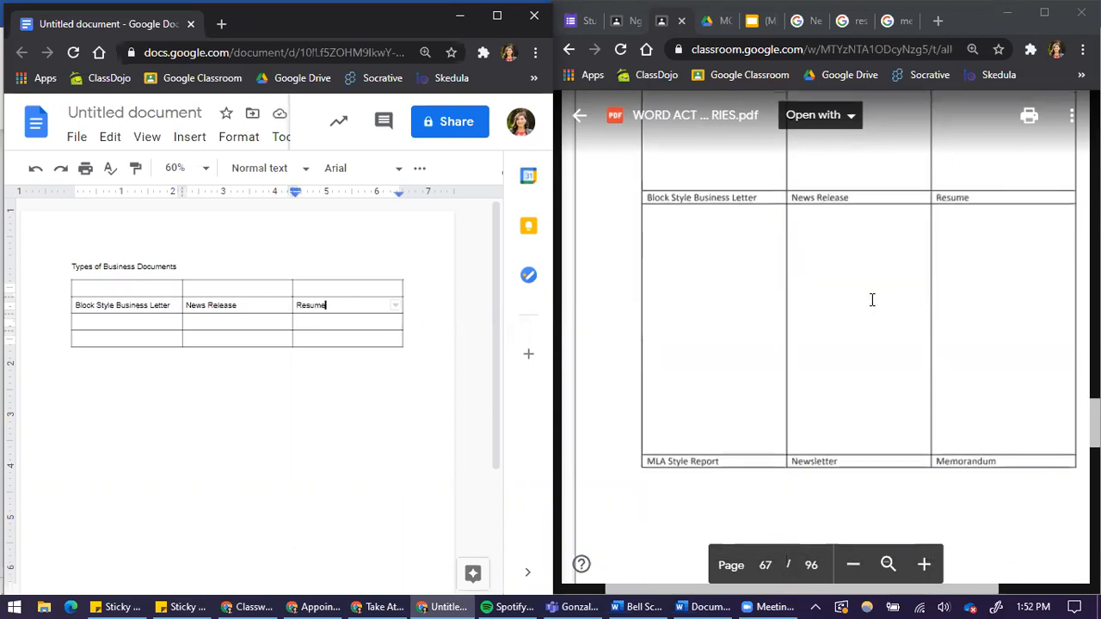
{"action": "scroll", "coordinate": [774, 388], "scroll_direction": "up", "scroll_amount": 1}
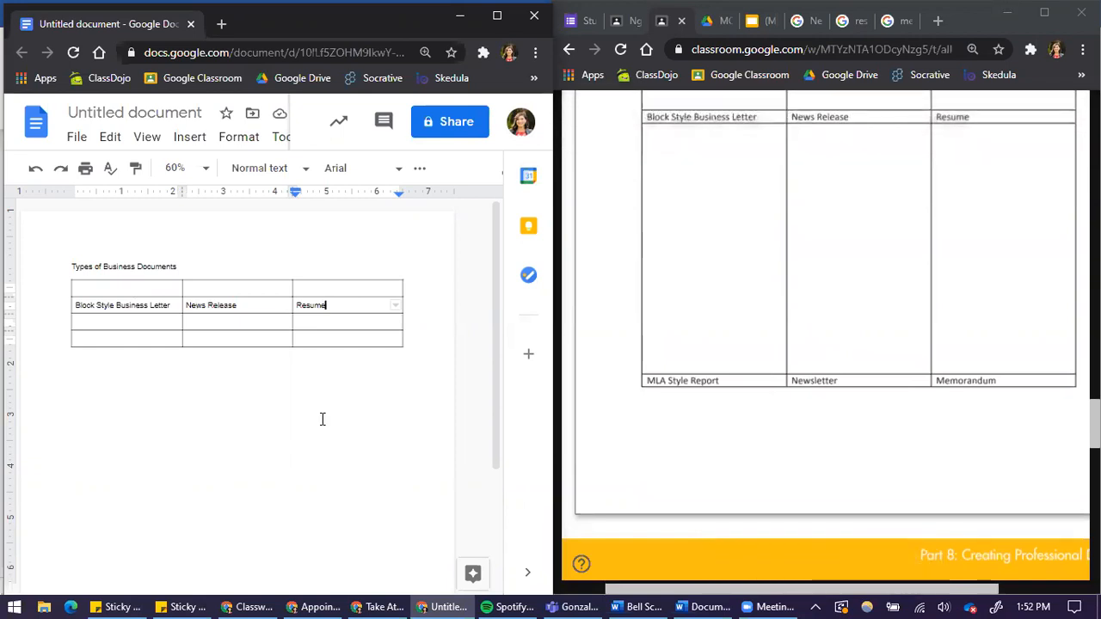
{"action": "left_click", "coordinate": [153, 342]}
{"action": "type", "text": "MLA Style Report"}
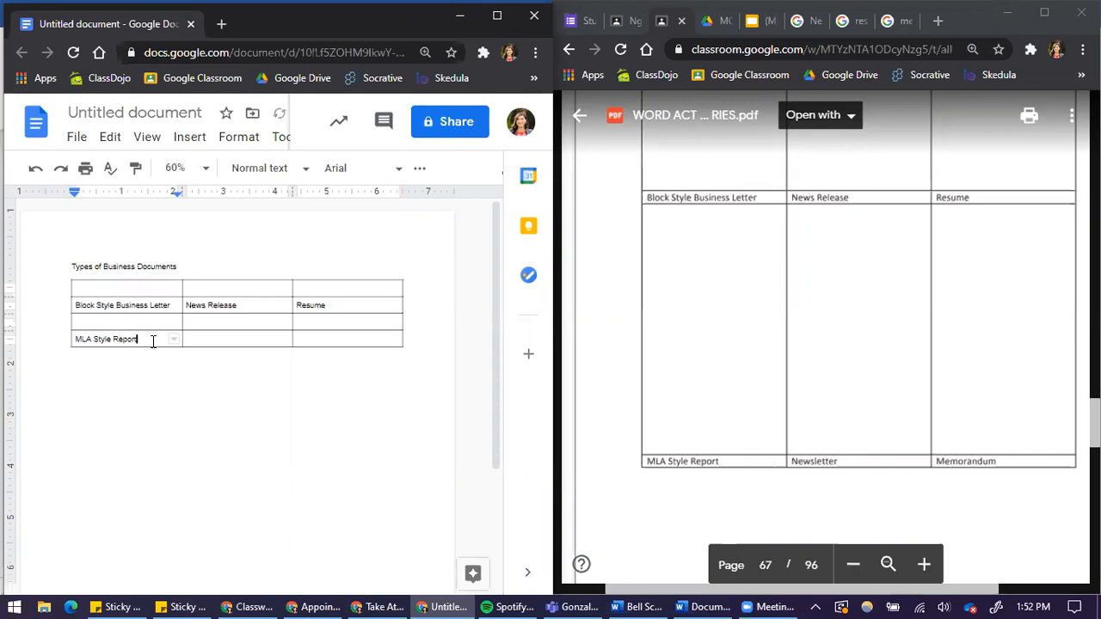
{"action": "key", "text": "Tab"}
{"action": "type", "text": "Newsletter"}
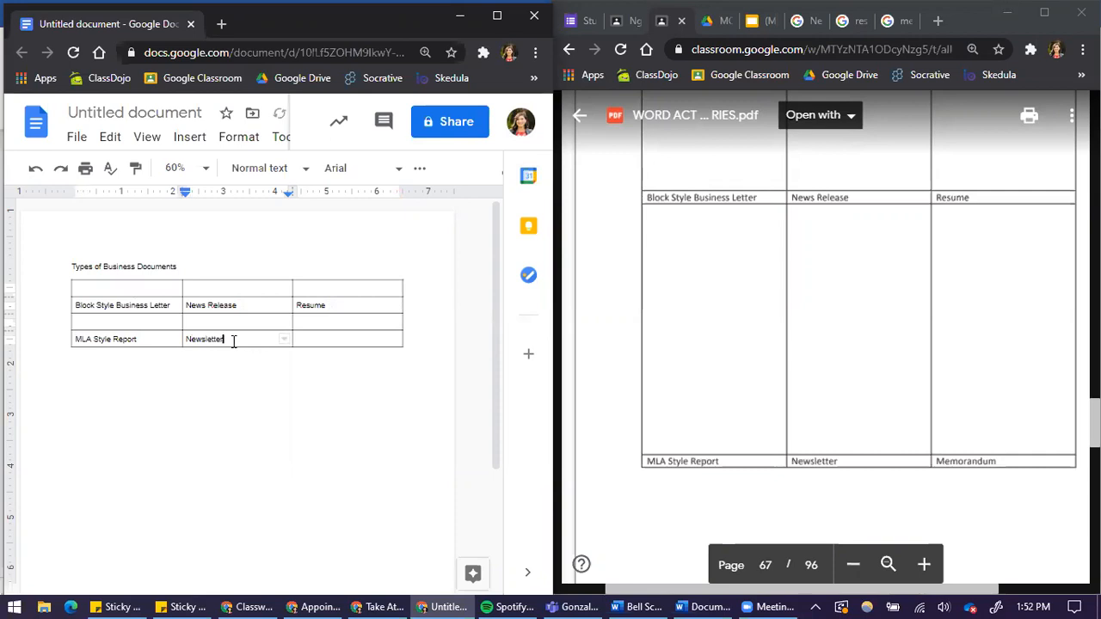
{"action": "key", "text": "Tab"}
{"action": "type", "text": "Memora"}
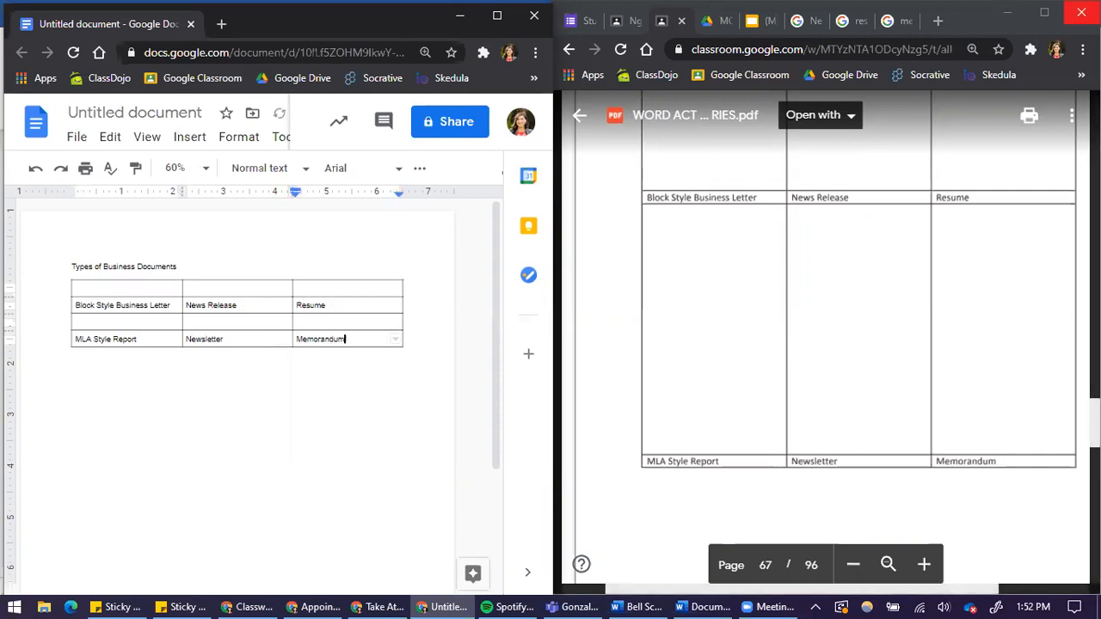
Bold and center-align all the text in the table.
{"action": "scroll", "coordinate": [893, 381], "scroll_direction": "down", "scroll_amount": 2}
{"action": "scroll", "coordinate": [893, 380], "scroll_direction": "up", "scroll_amount": 5}
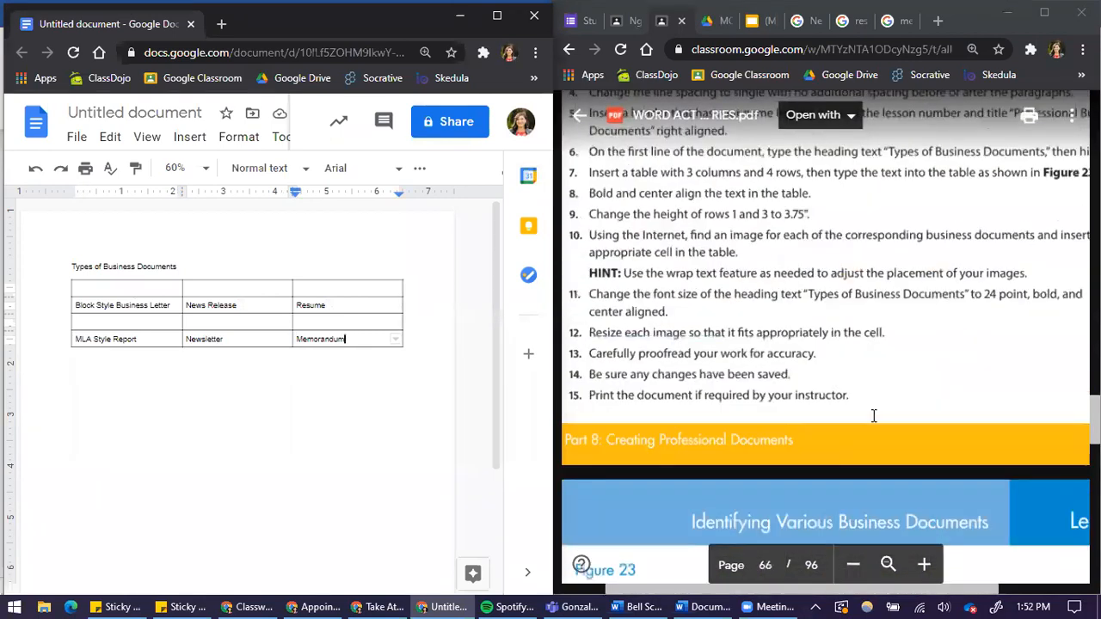
{"action": "scroll", "coordinate": [873, 415], "scroll_direction": "up", "scroll_amount": 2}
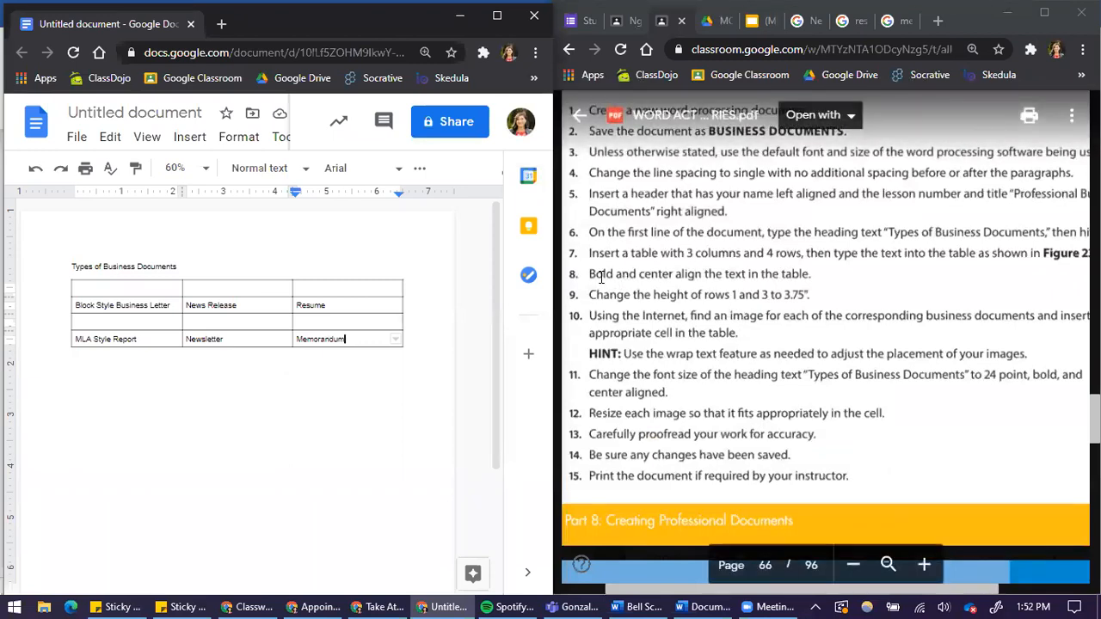
{"action": "left_click", "coordinate": [576, 275]}
{"action": "scroll", "coordinate": [593, 268], "scroll_direction": "left", "scroll_amount": 2}
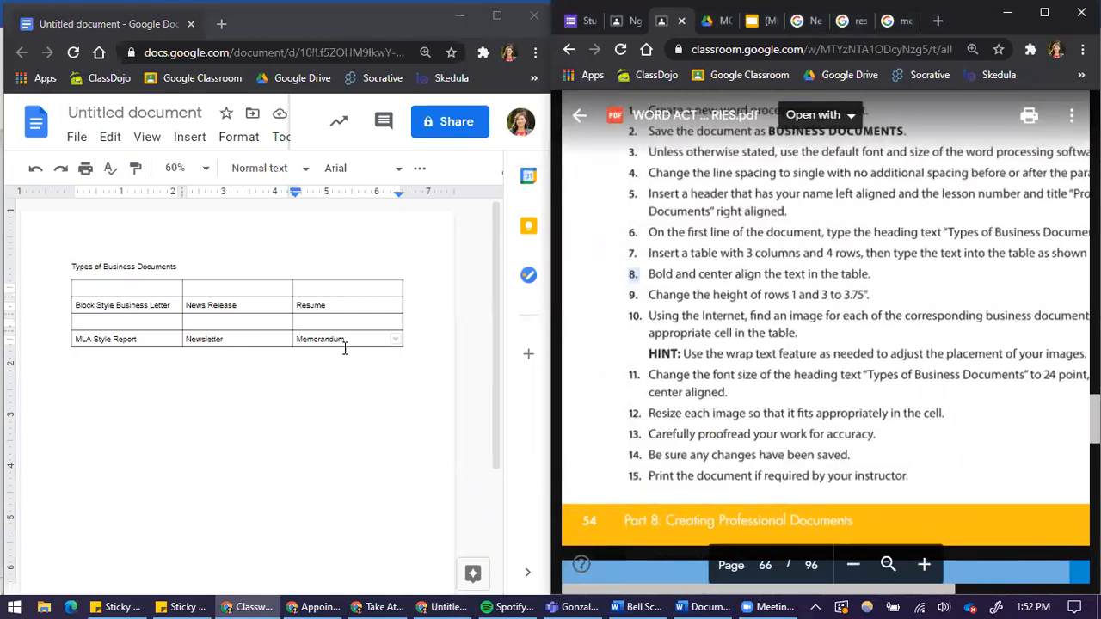
{"action": "left_click_drag", "start_coordinate": [347, 338], "coordinate": [162, 286]}
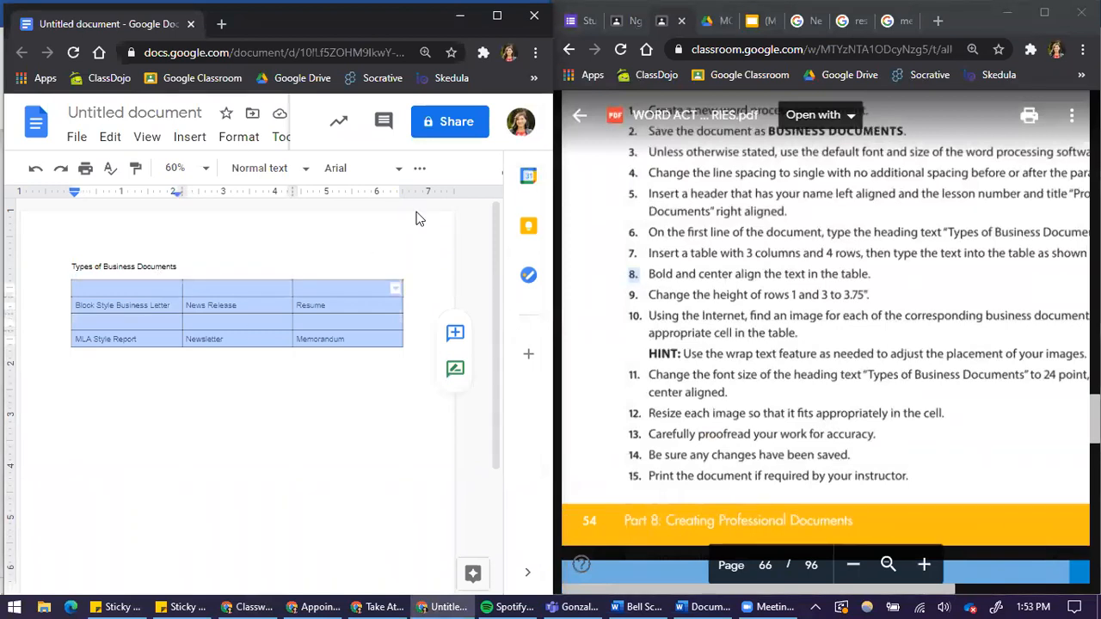
{"action": "left_click", "coordinate": [425, 173]}
{"action": "left_click", "coordinate": [425, 175]}
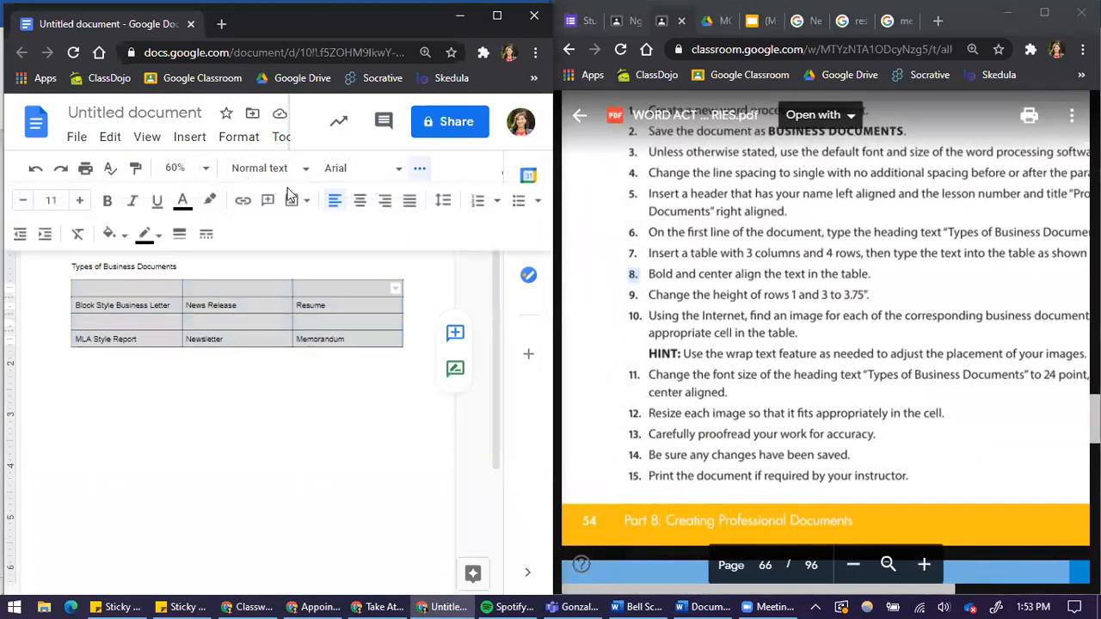
{"action": "left_click", "coordinate": [111, 203]}
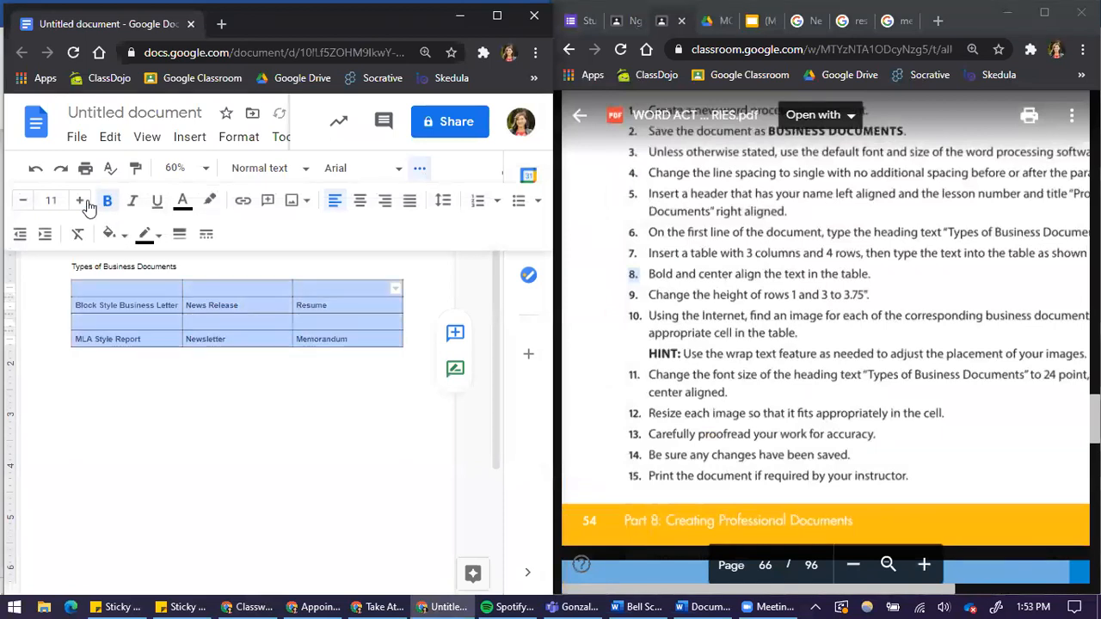
{"action": "left_click", "coordinate": [361, 203]}
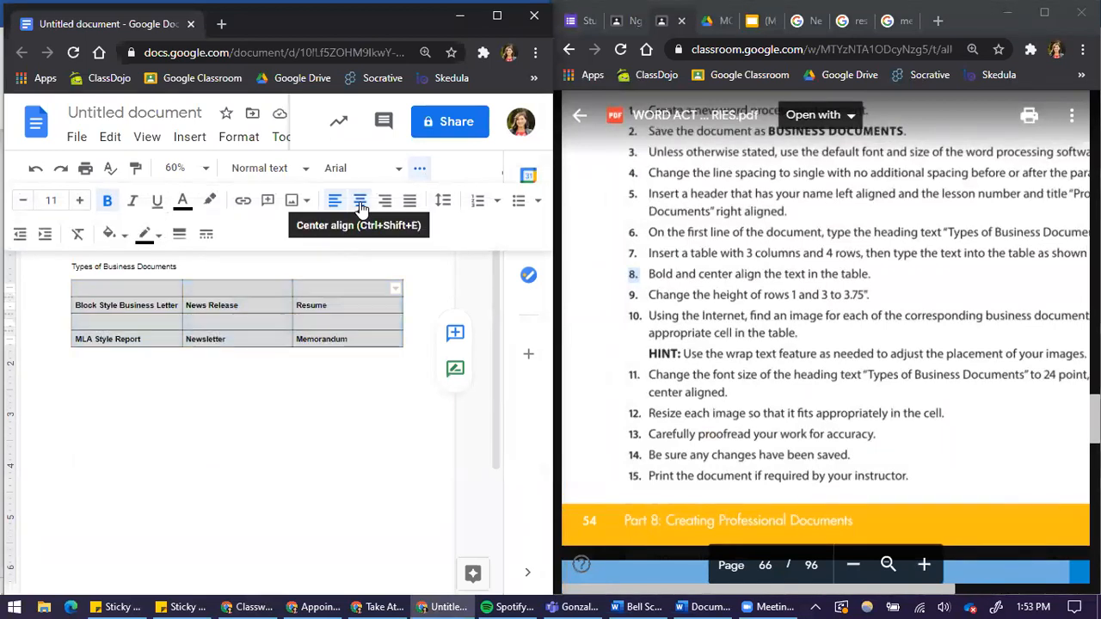
{"action": "left_click", "coordinate": [329, 318]}
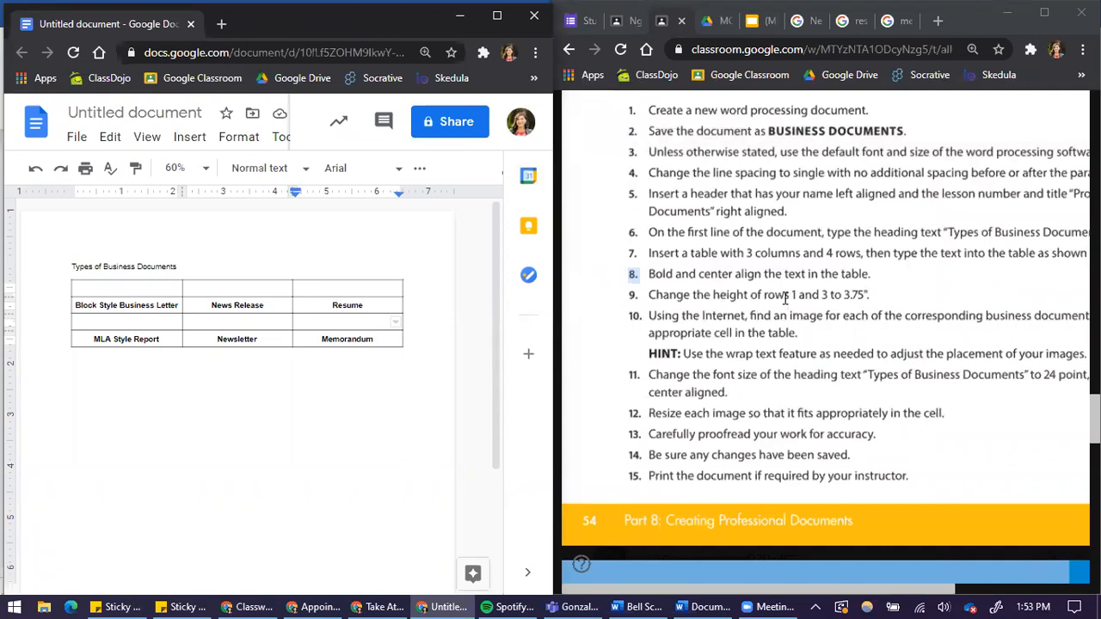
Set the minimum height of the table's first row to 3.75 inches in Table properties.
{"action": "left_click", "coordinate": [172, 294]}
{"action": "left_click_drag", "start_coordinate": [172, 295], "coordinate": [320, 289]}
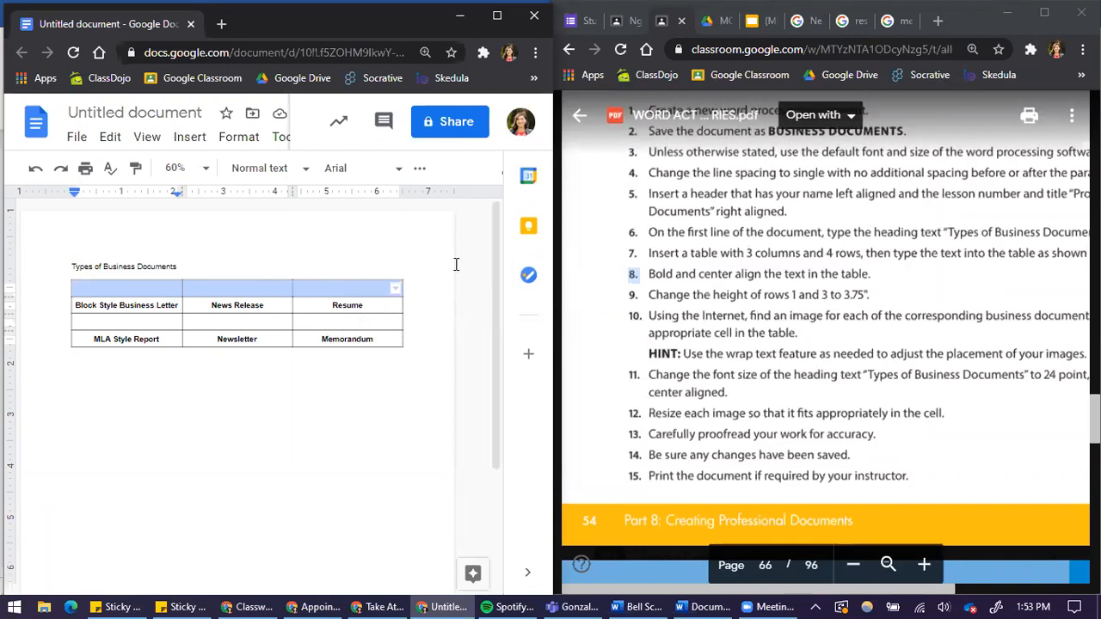
{"action": "right_click", "coordinate": [346, 290]}
{"action": "scroll", "coordinate": [455, 446], "scroll_direction": "down", "scroll_amount": 3}
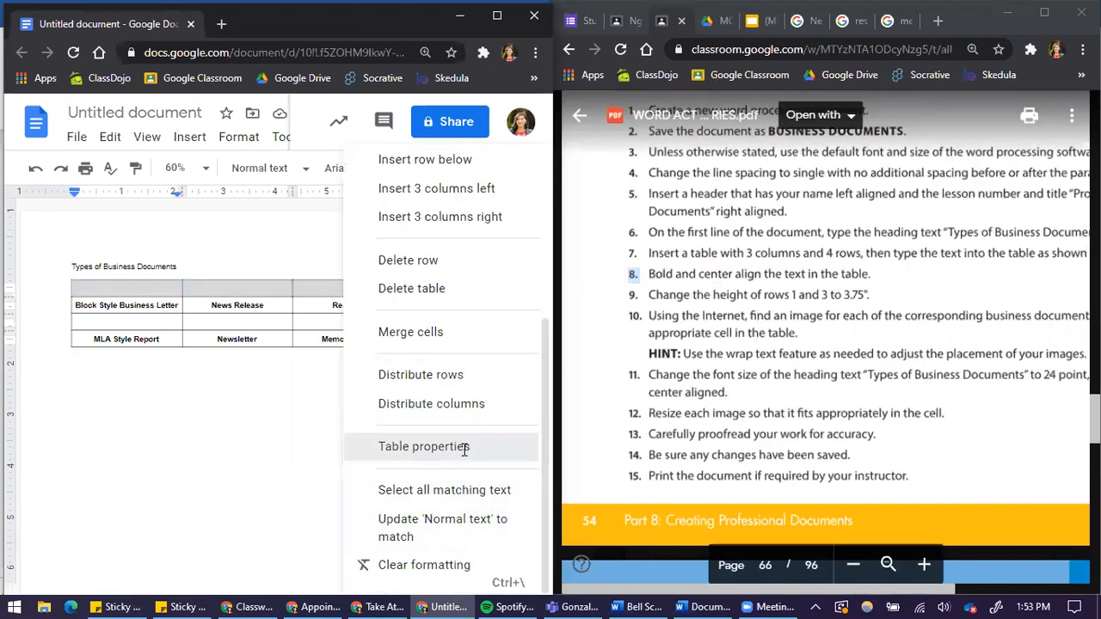
{"action": "left_click", "coordinate": [463, 449]}
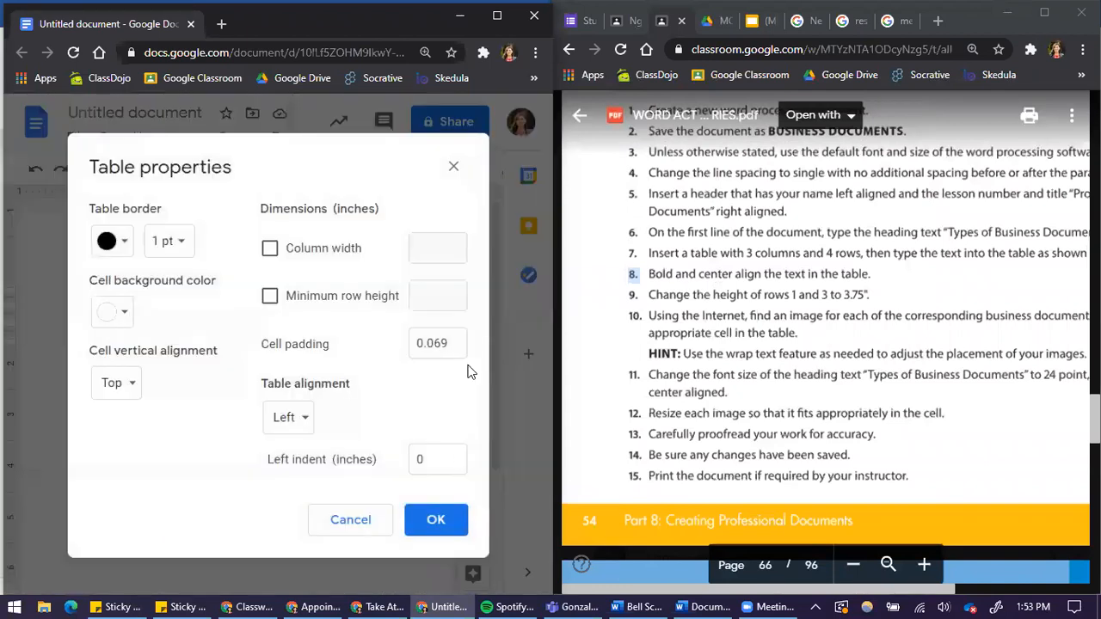
{"action": "left_click", "coordinate": [350, 300]}
{"action": "left_click", "coordinate": [443, 297]}
{"action": "type", "text": "3.75"}
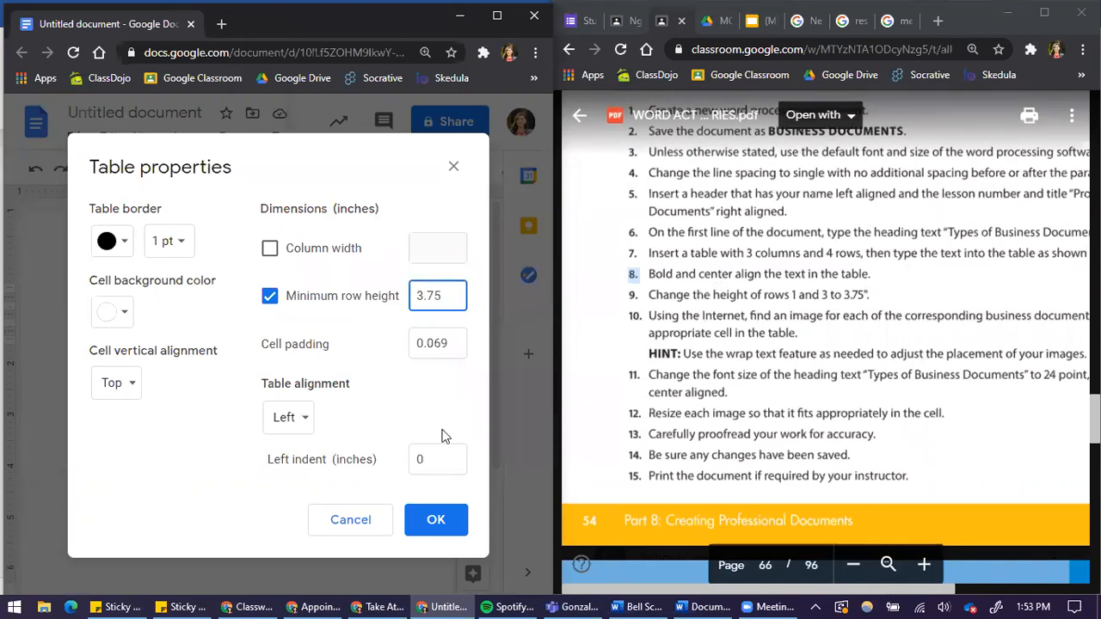
{"action": "left_click", "coordinate": [434, 520]}
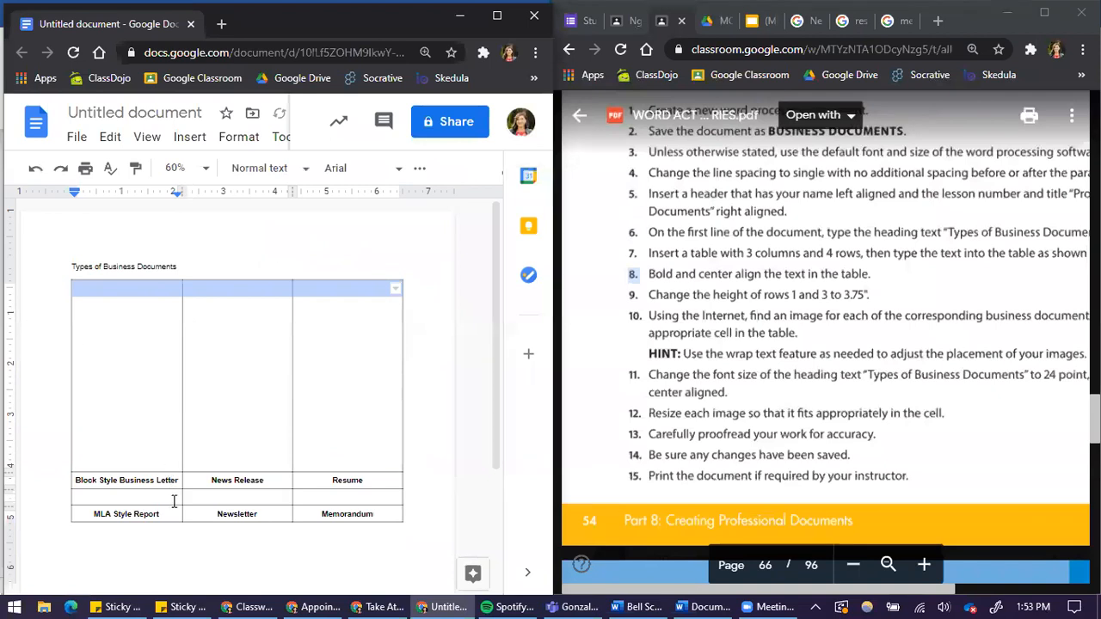
Set the minimum height of the table's third row to 3.75 inches.
{"action": "left_click_drag", "start_coordinate": [175, 499], "coordinate": [352, 501]}
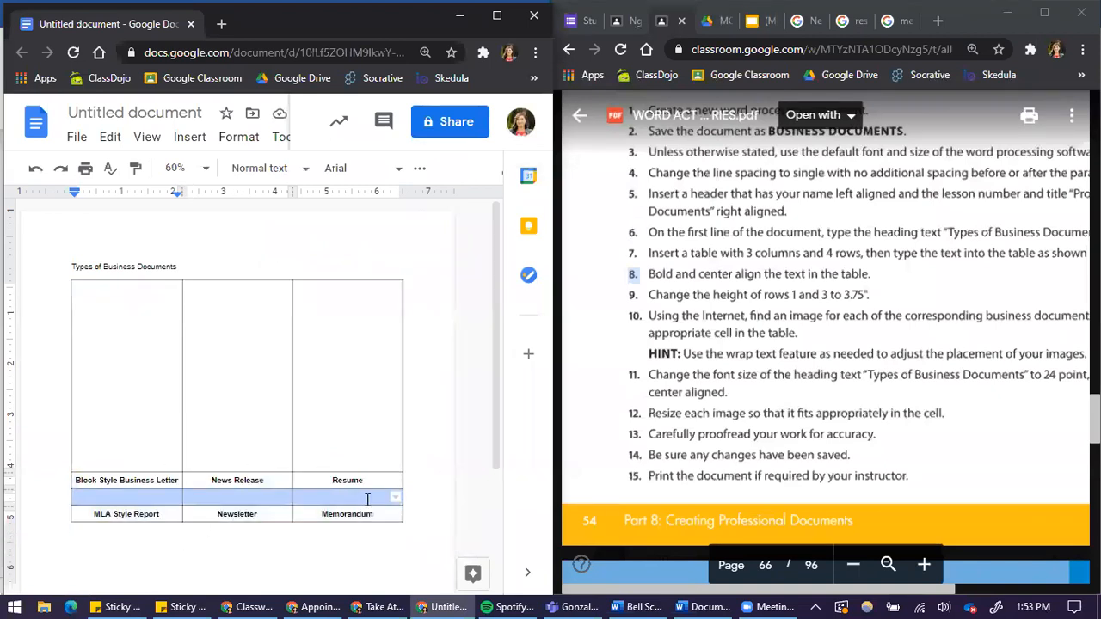
{"action": "right_click", "coordinate": [368, 501]}
{"action": "left_click", "coordinate": [465, 479]}
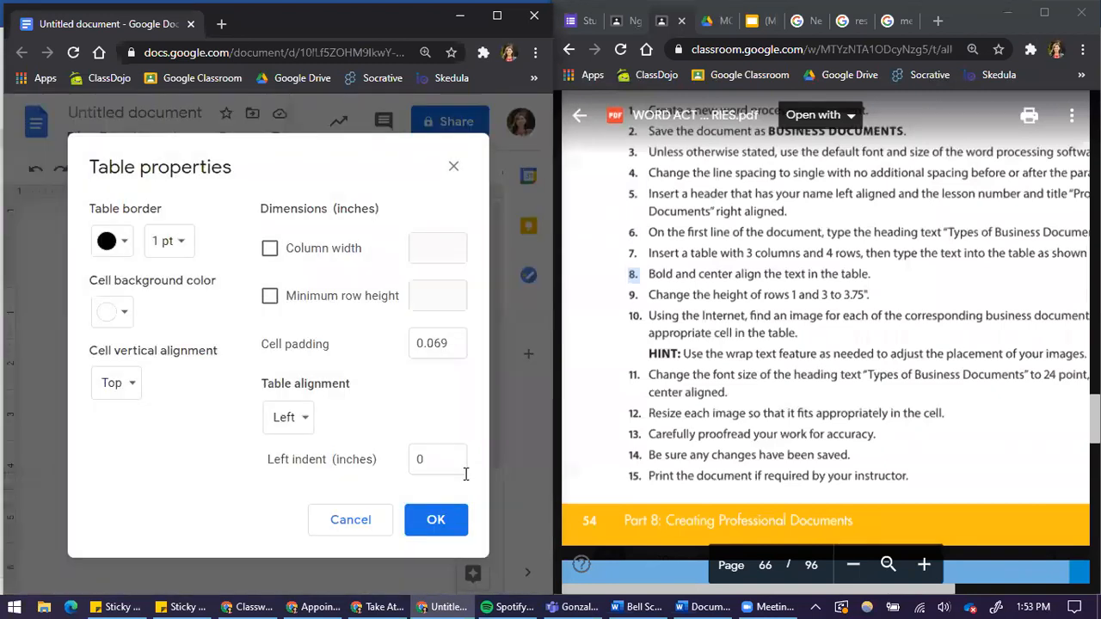
{"action": "left_click", "coordinate": [270, 296]}
{"action": "left_click", "coordinate": [442, 295]}
{"action": "type", "text": "3.75"}
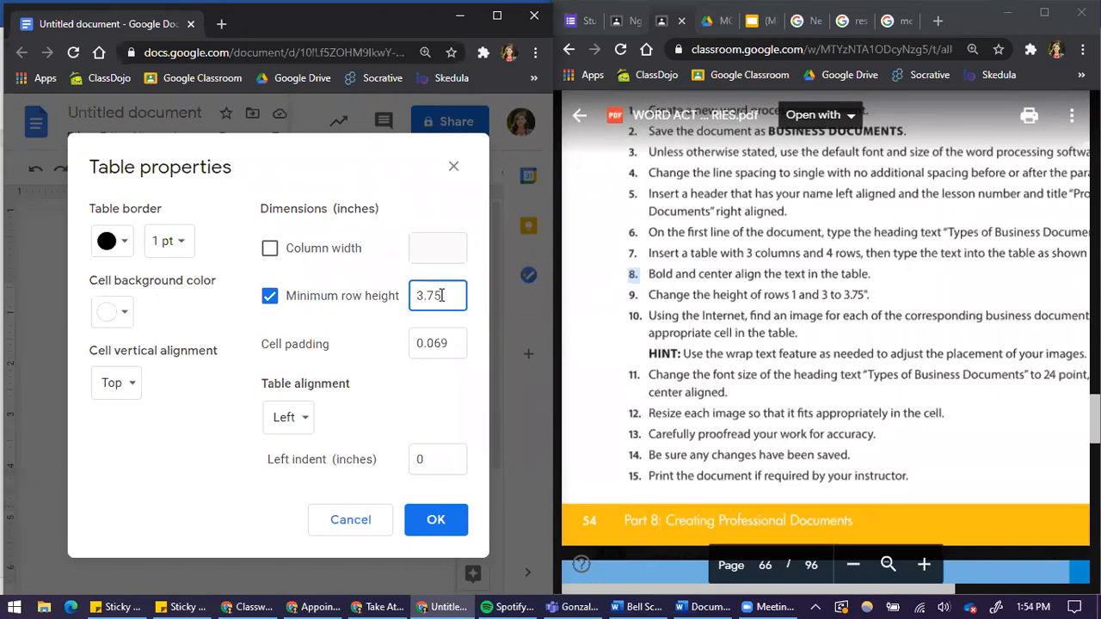
{"action": "key", "text": "Return"}
Scroll through the document and the assignment instructions to review the remaining tasks.
{"action": "scroll", "coordinate": [310, 389], "scroll_direction": "down", "scroll_amount": 2}
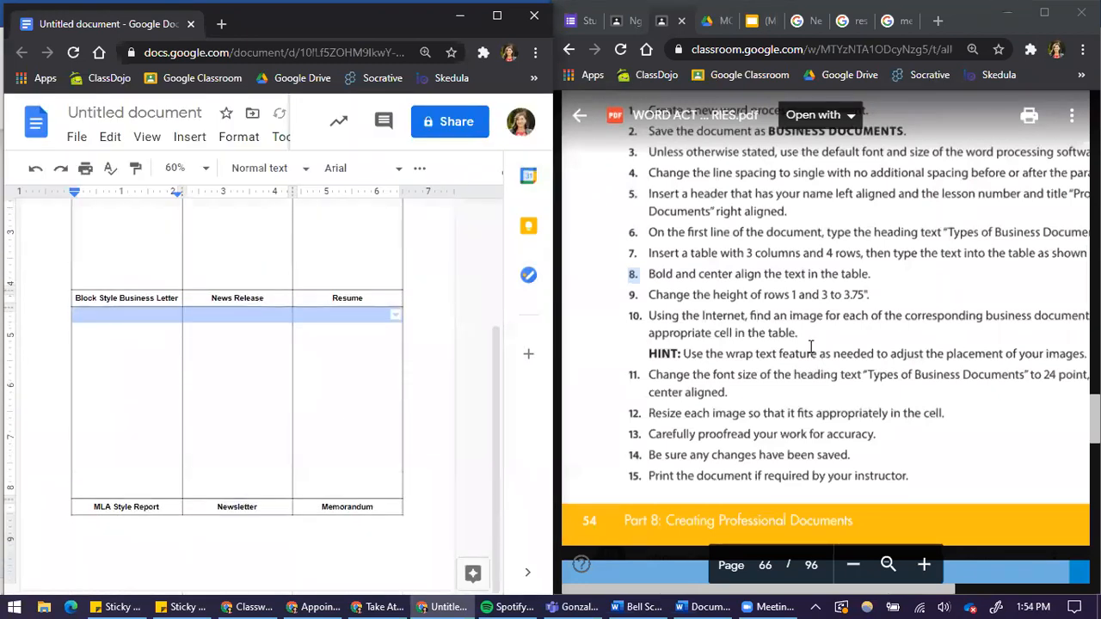
{"action": "scroll", "coordinate": [946, 260], "scroll_direction": "down", "scroll_amount": 5}
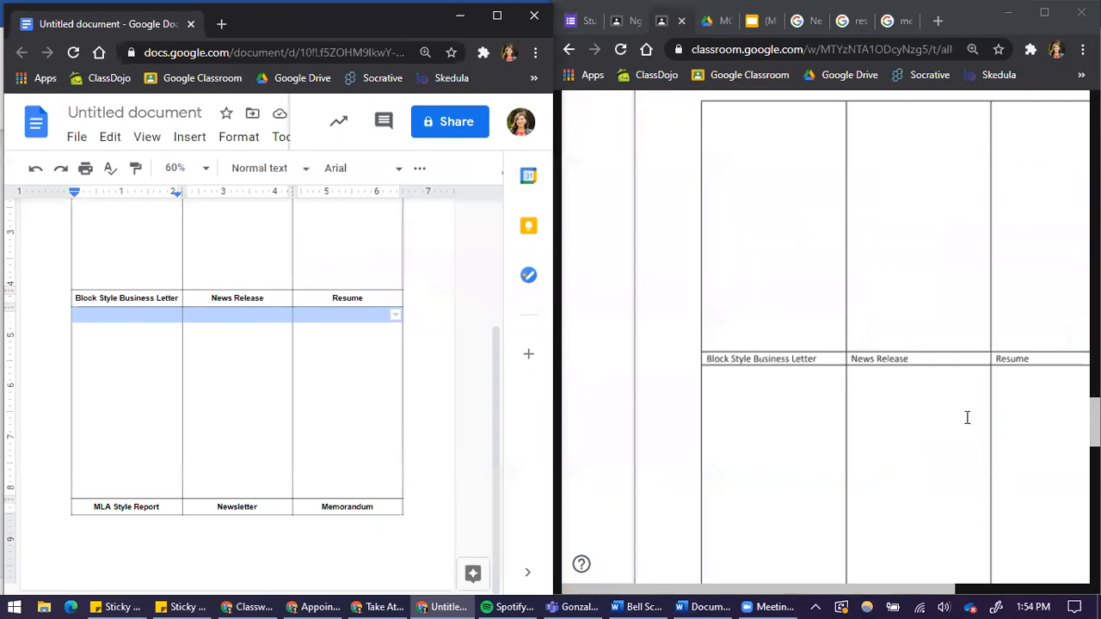
{"action": "scroll", "coordinate": [929, 301], "scroll_direction": "up", "scroll_amount": 10}
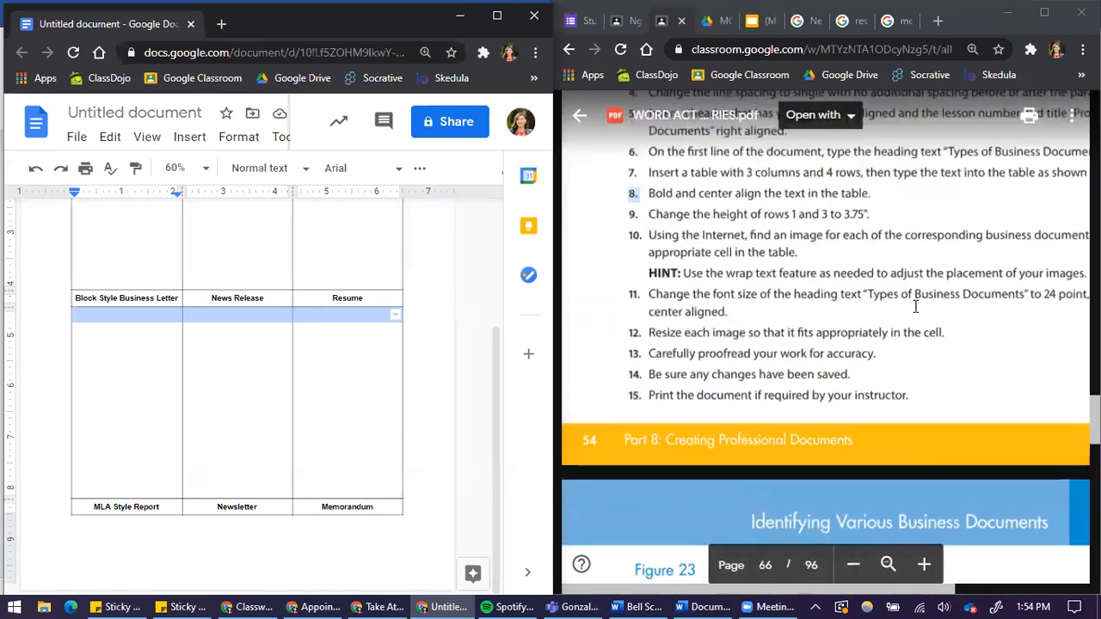
{"action": "scroll", "coordinate": [914, 308], "scroll_direction": "up", "scroll_amount": 1}
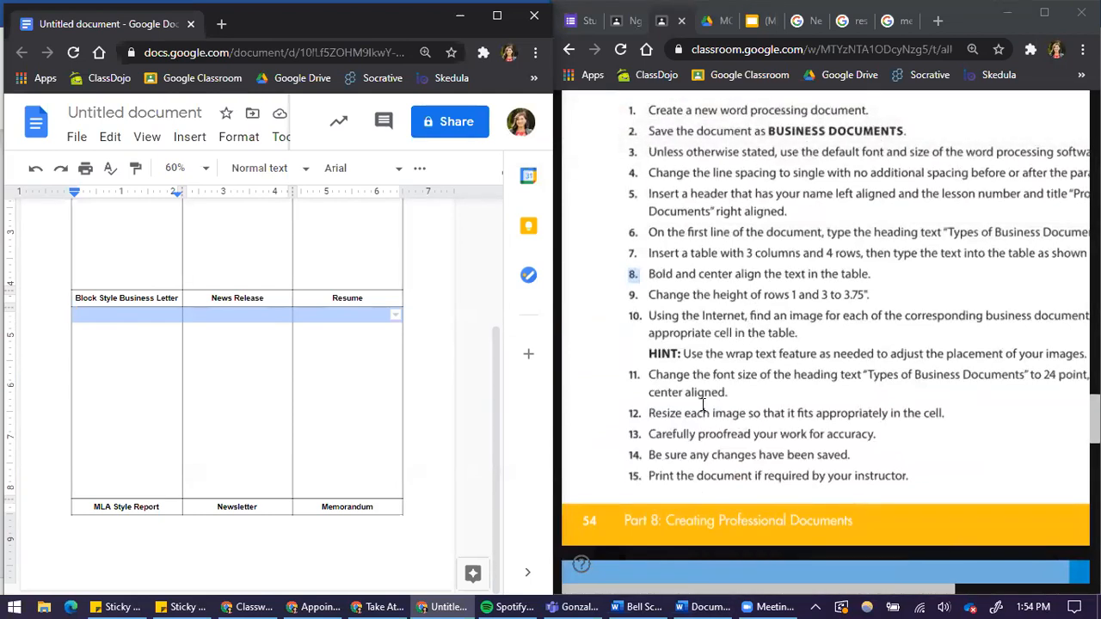
{"action": "scroll", "coordinate": [240, 399], "scroll_direction": "up", "scroll_amount": 1}
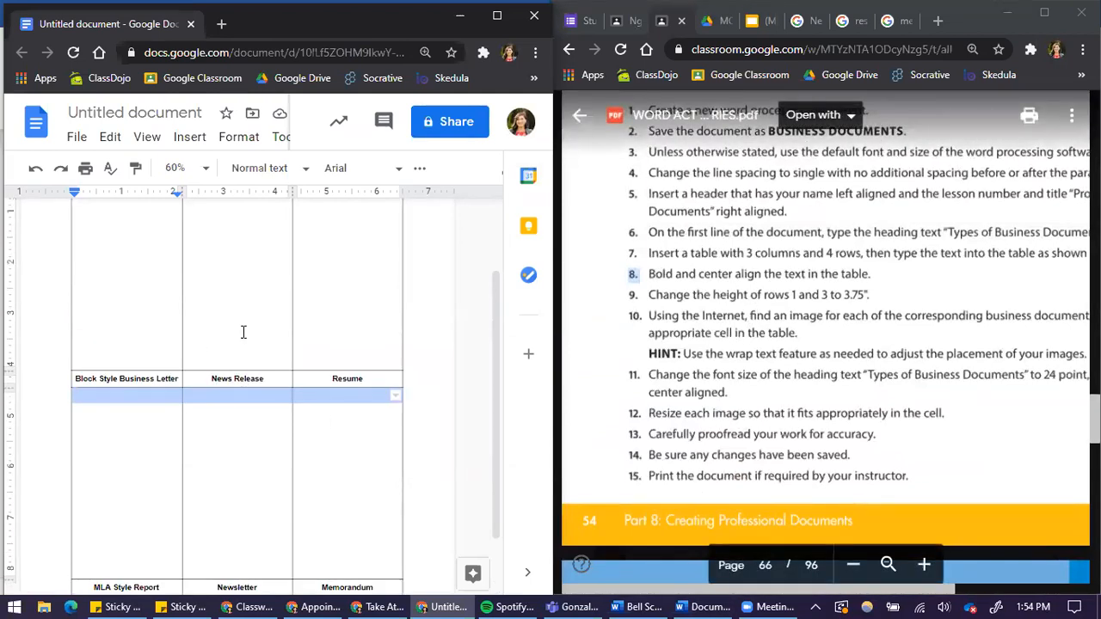
{"action": "scroll", "coordinate": [214, 332], "scroll_direction": "up", "scroll_amount": 1}
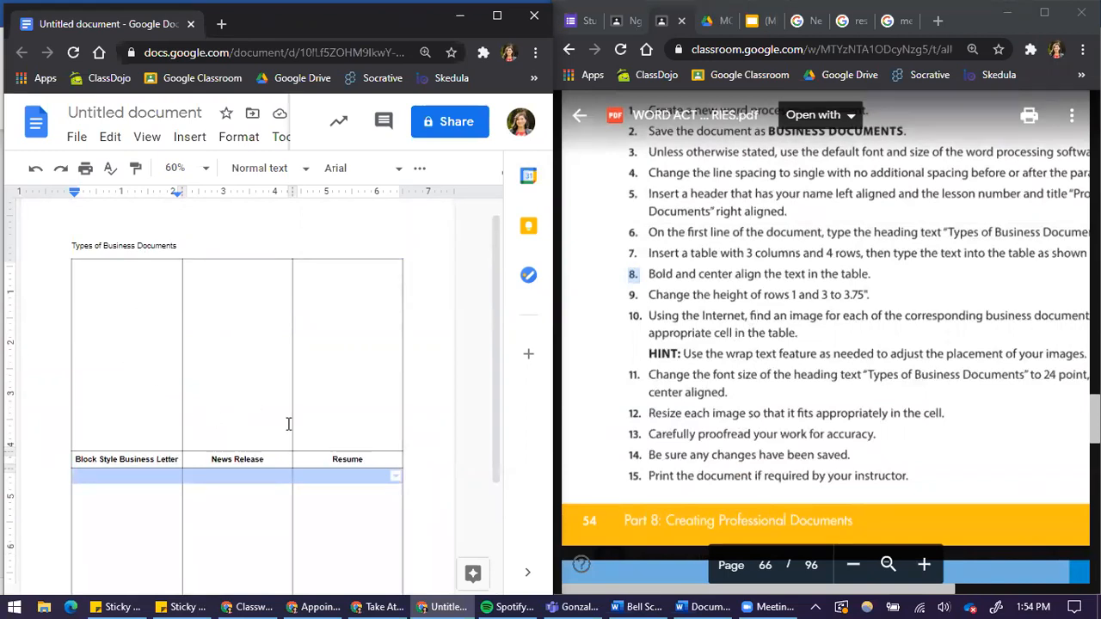
{"action": "left_click", "coordinate": [122, 330]}
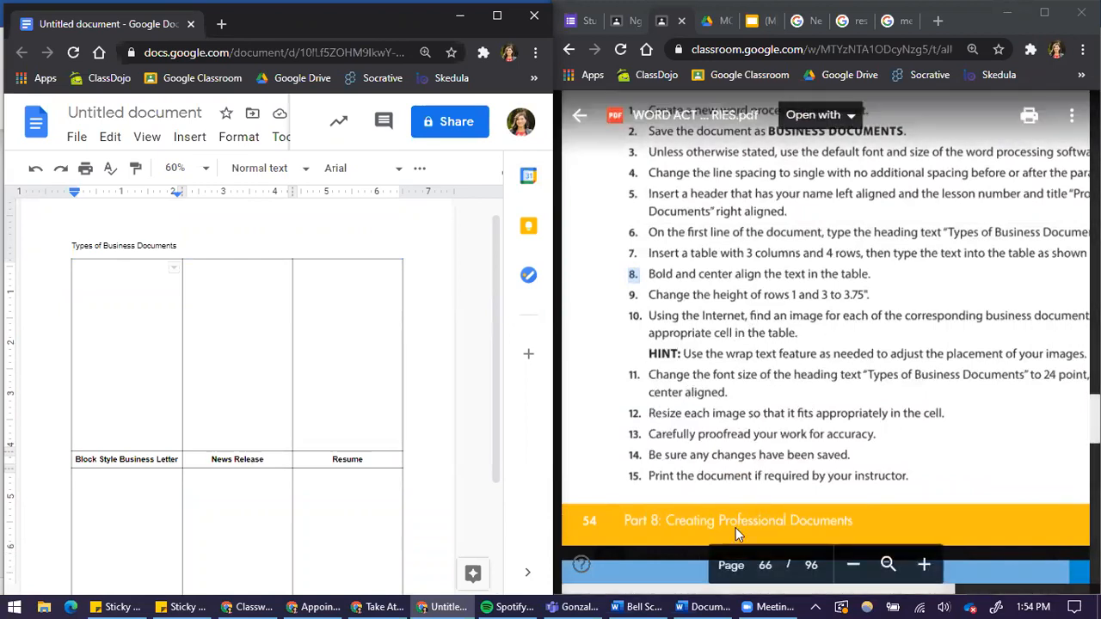
{"action": "left_click_drag", "start_coordinate": [645, 590], "coordinate": [678, 595]}
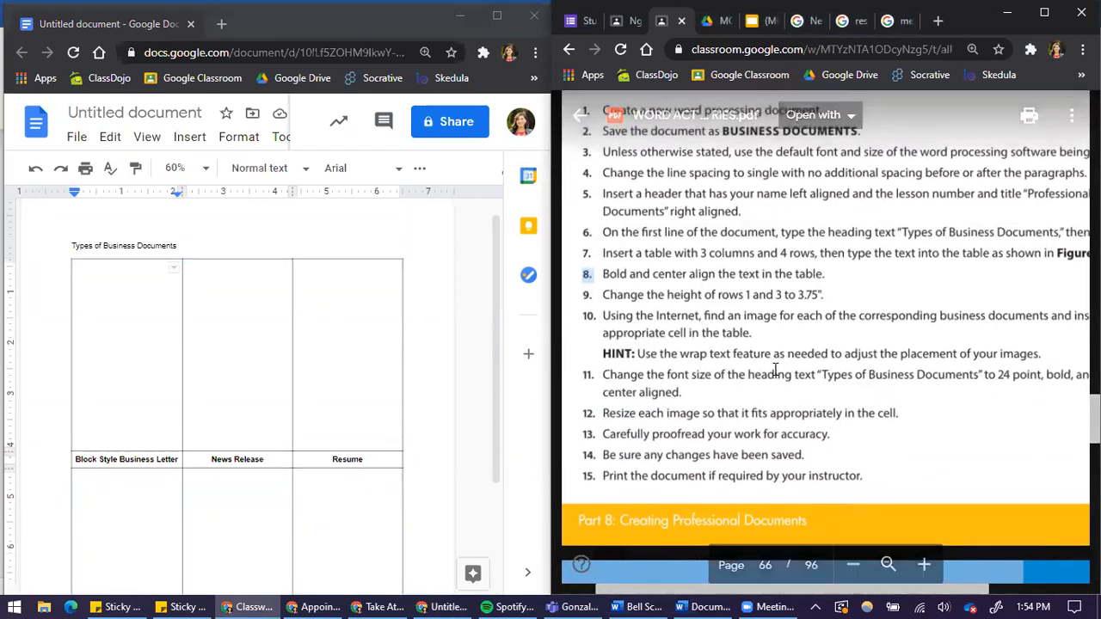
Format the heading Types of Business Documents as 24 point, bold and center-aligned.
{"action": "left_click_drag", "start_coordinate": [183, 248], "coordinate": [86, 241]}
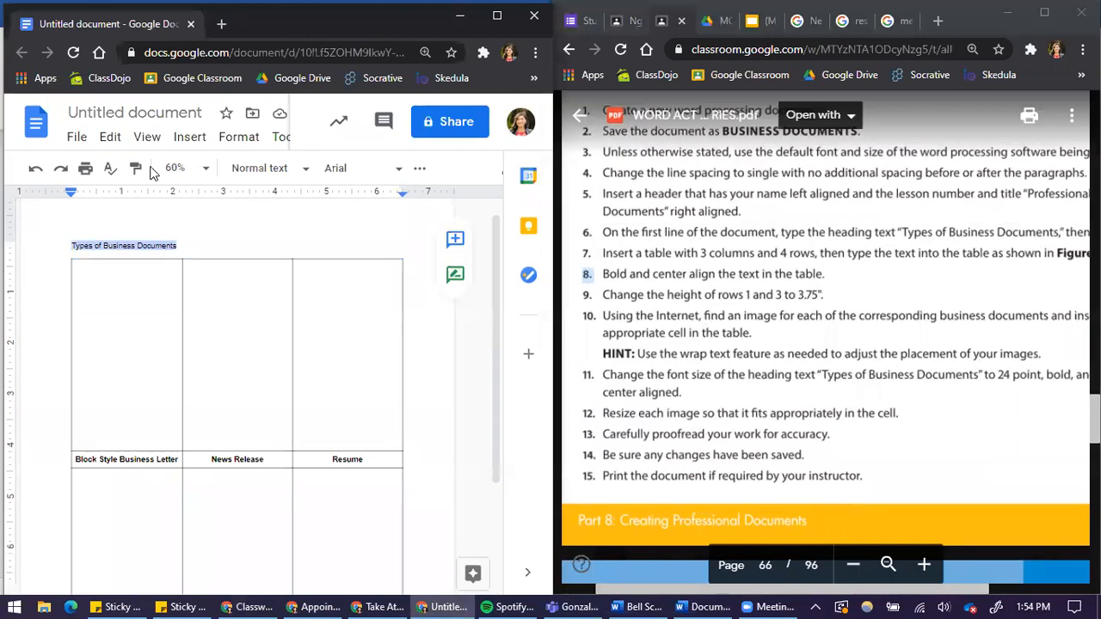
{"action": "left_click", "coordinate": [420, 168]}
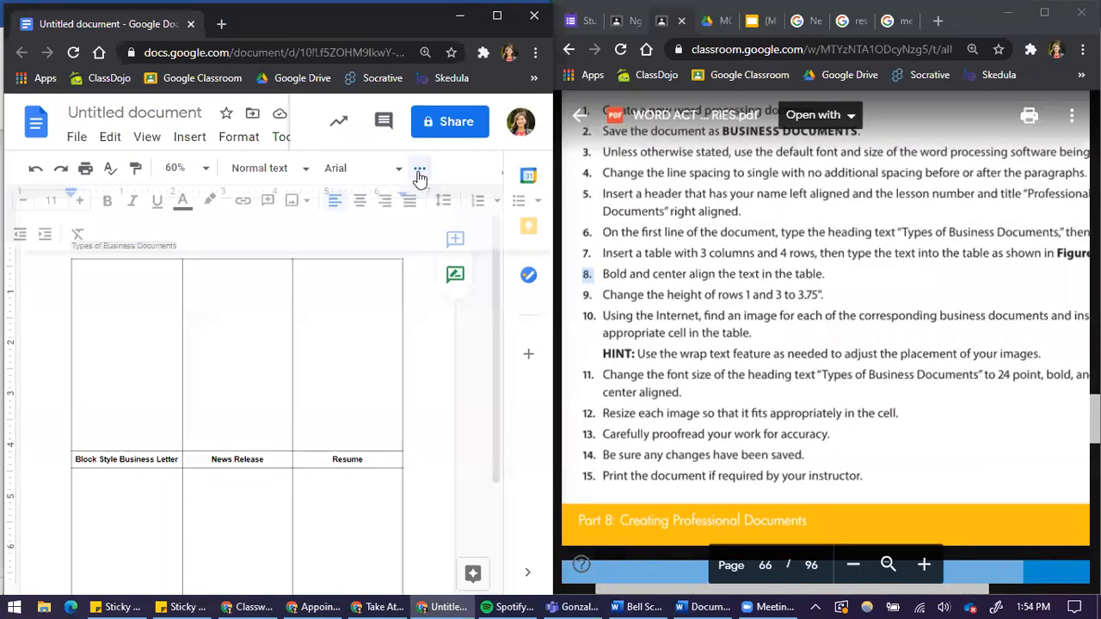
{"action": "left_click", "coordinate": [65, 199]}
{"action": "type", "text": "24"}
{"action": "key", "text": "Return"}
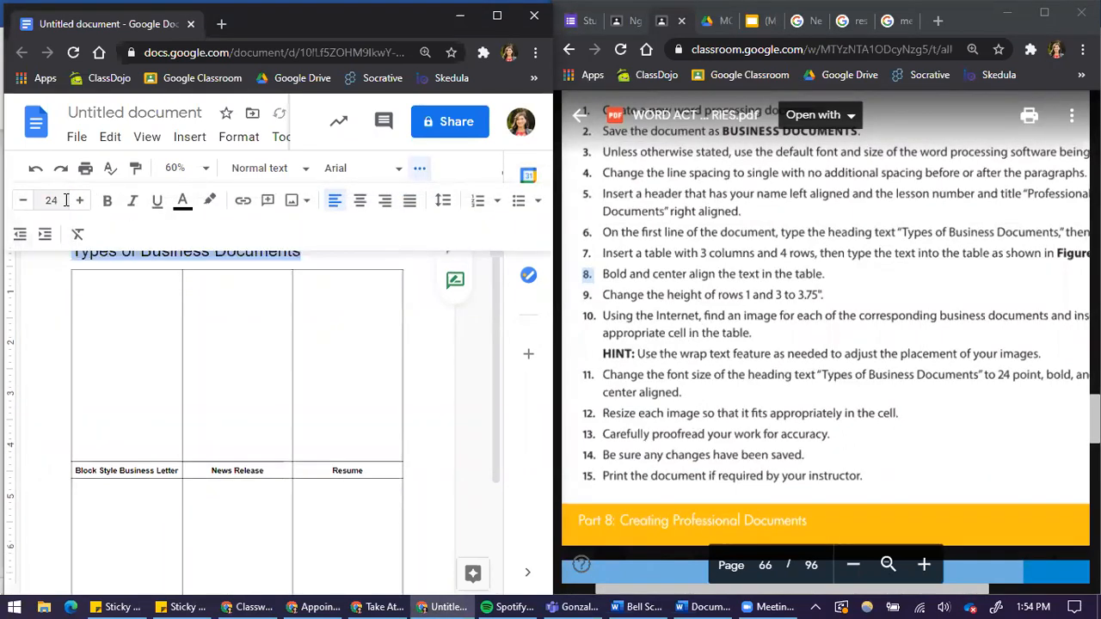
{"action": "left_click", "coordinate": [108, 200]}
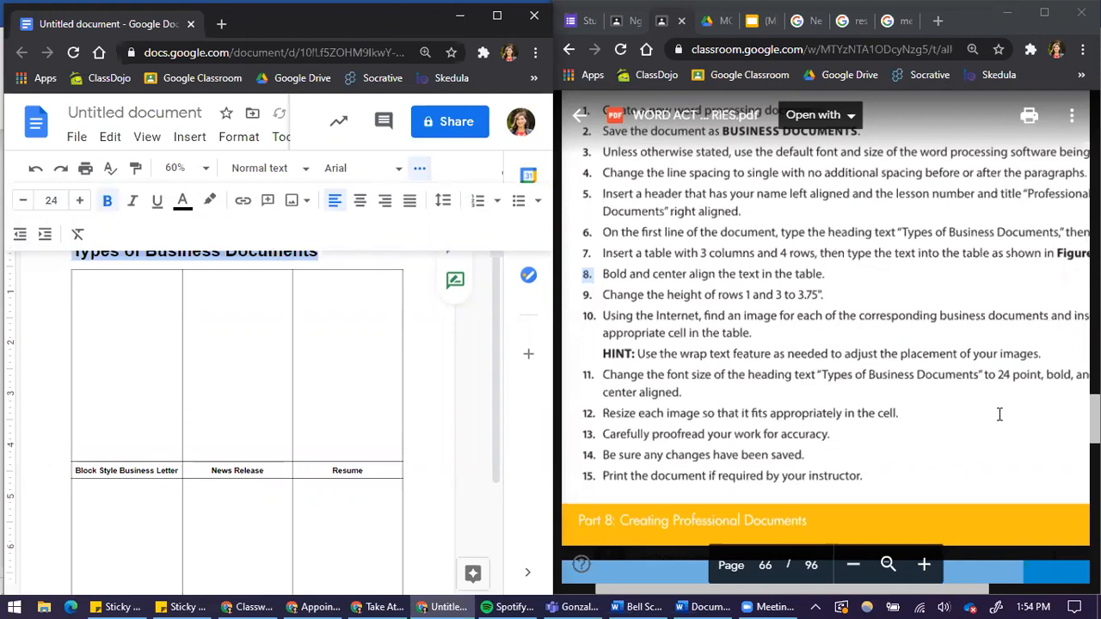
{"action": "left_click", "coordinate": [358, 202]}
{"action": "left_click", "coordinate": [320, 266]}
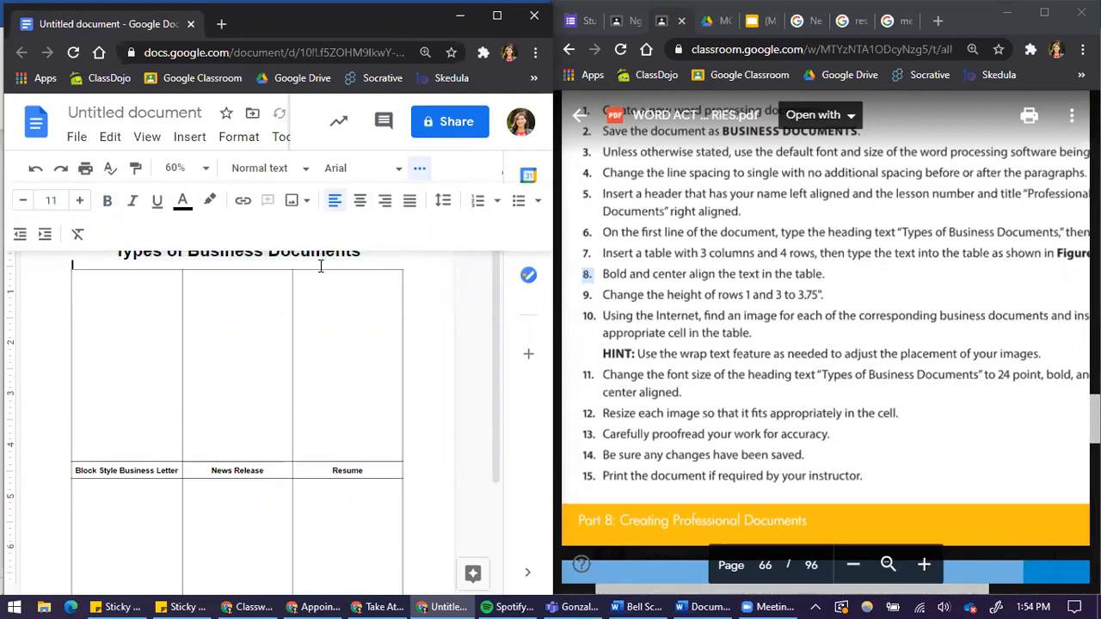
{"action": "key", "text": "BackSpace"}
Place the cursor in the top-left cell of the table.
{"action": "scroll", "coordinate": [321, 346], "scroll_direction": "up", "scroll_amount": 1}
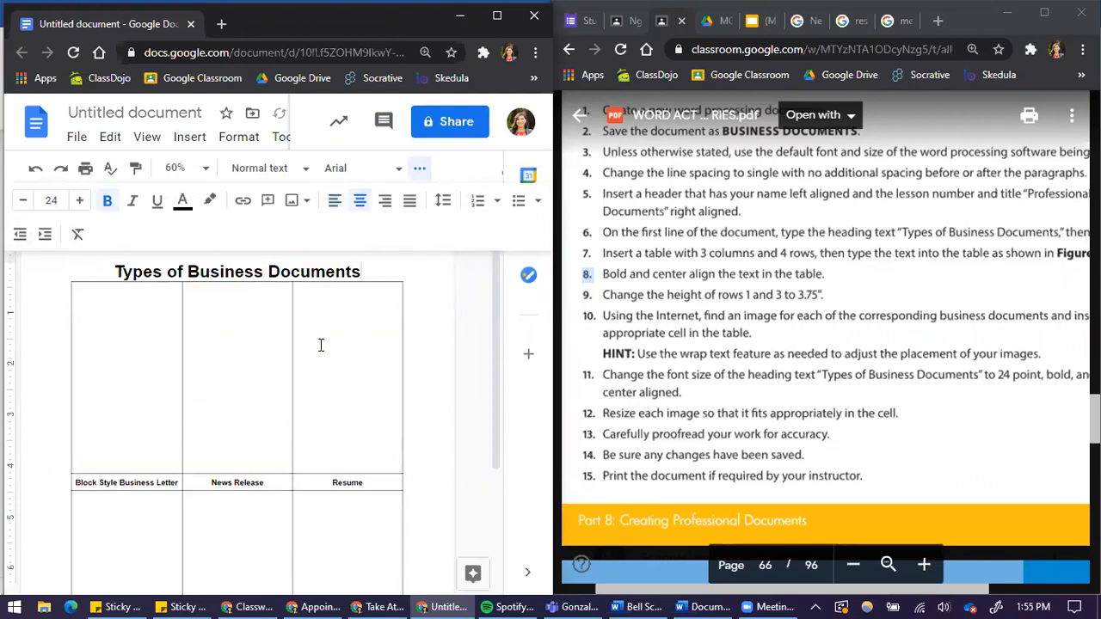
{"action": "scroll", "coordinate": [474, 388], "scroll_direction": "down", "scroll_amount": 1}
{"action": "scroll", "coordinate": [473, 390], "scroll_direction": "up", "scroll_amount": 1}
{"action": "scroll", "coordinate": [270, 381], "scroll_direction": "down", "scroll_amount": 1}
{"action": "left_click", "coordinate": [152, 309]}
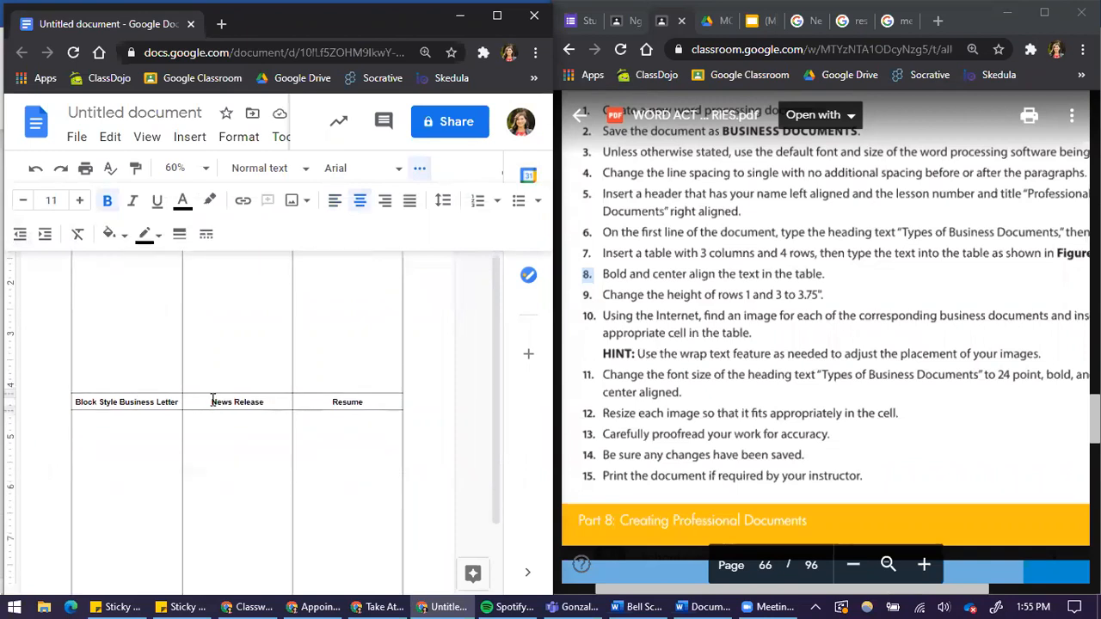
{"action": "scroll", "coordinate": [133, 325], "scroll_direction": "up", "scroll_amount": 1}
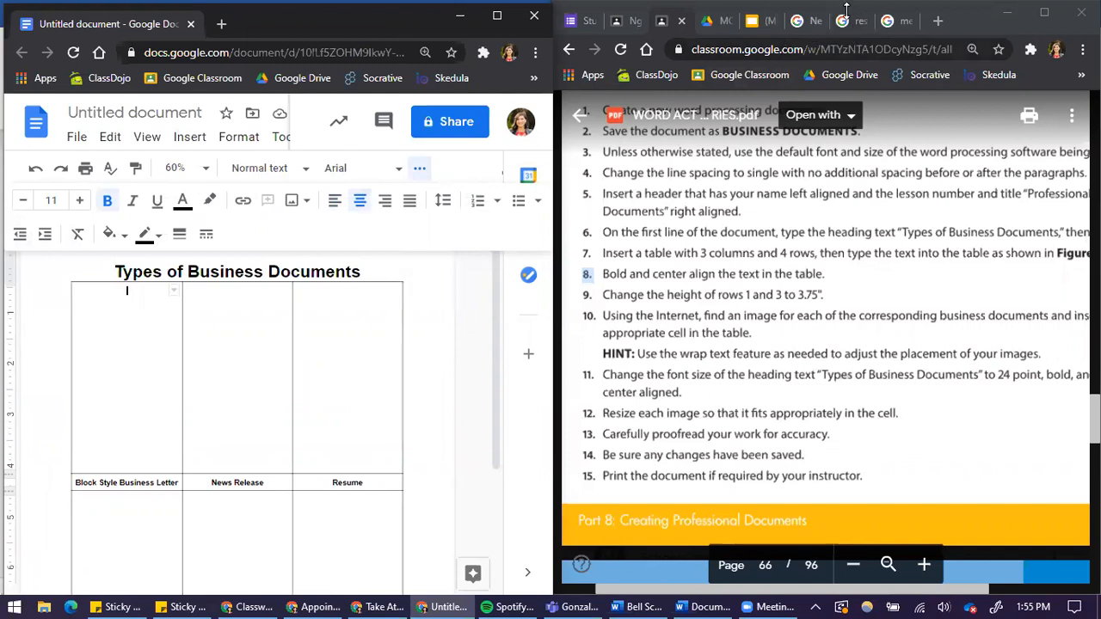
Switch to the Google image search tab and search for block style business letter.
{"action": "left_click", "coordinate": [801, 28]}
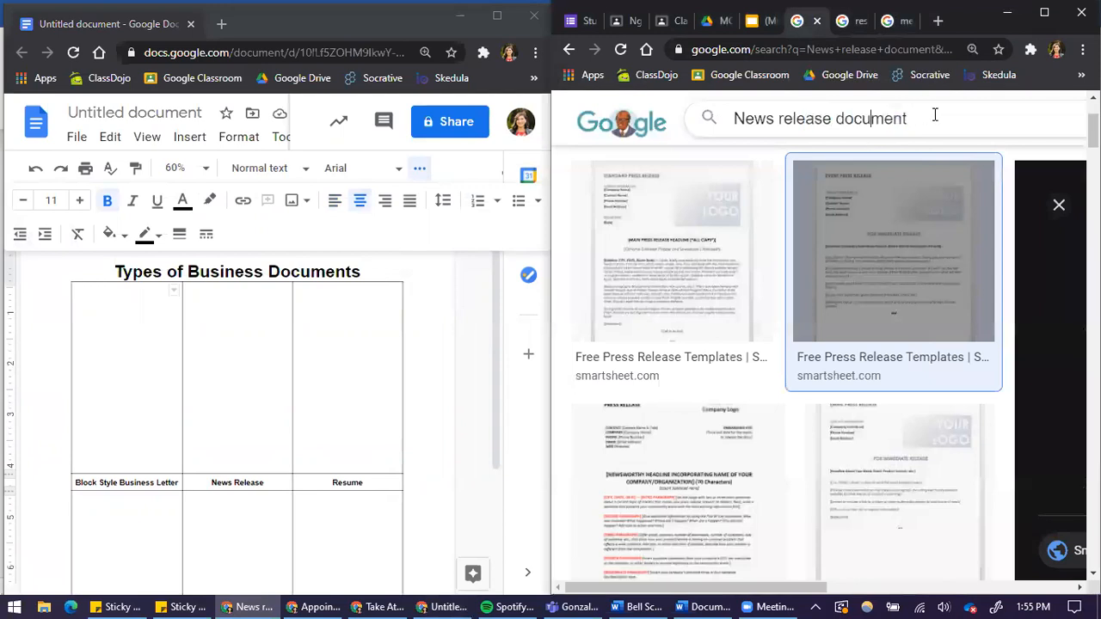
{"action": "left_click_drag", "start_coordinate": [936, 115], "coordinate": [712, 120]}
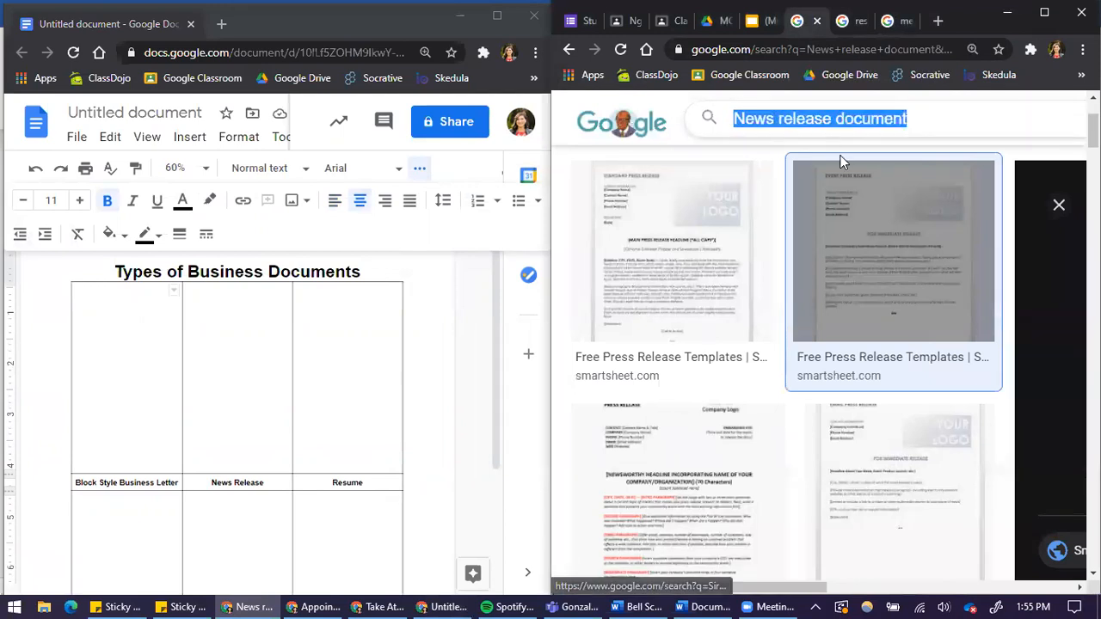
{"action": "scroll", "coordinate": [875, 157], "scroll_direction": "up", "scroll_amount": 1}
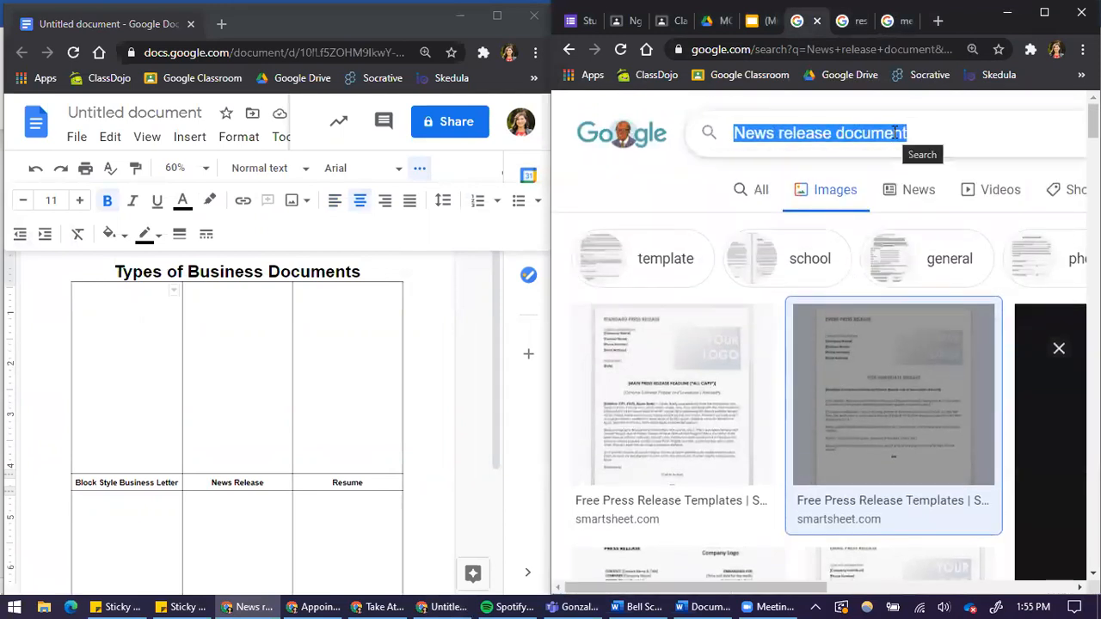
{"action": "type", "text": "block style b"}
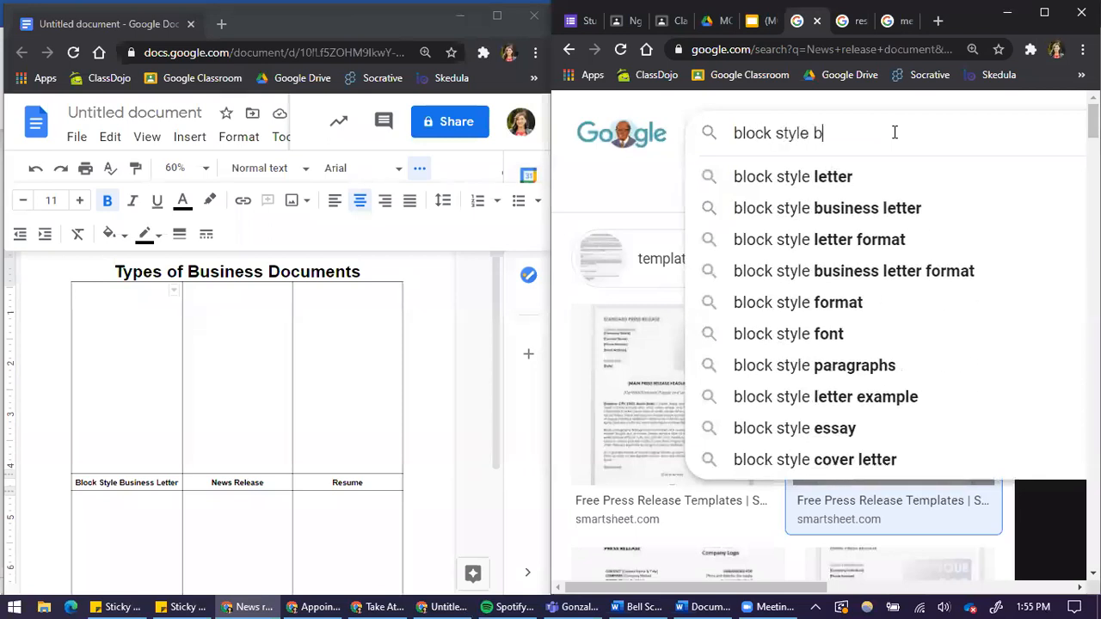
{"action": "type", "text": "usiness letter"}
{"action": "key", "text": "Return"}
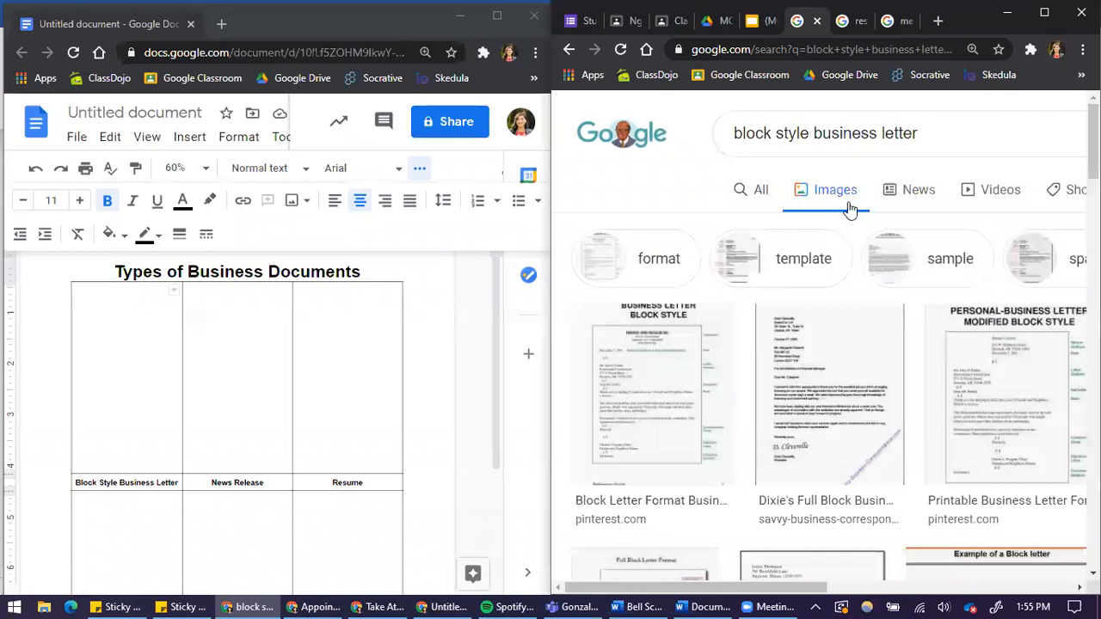
Copy a full block style business letter image from the search results and paste it into the table's top-left cell.
{"action": "scroll", "coordinate": [785, 482], "scroll_direction": "down", "scroll_amount": 4}
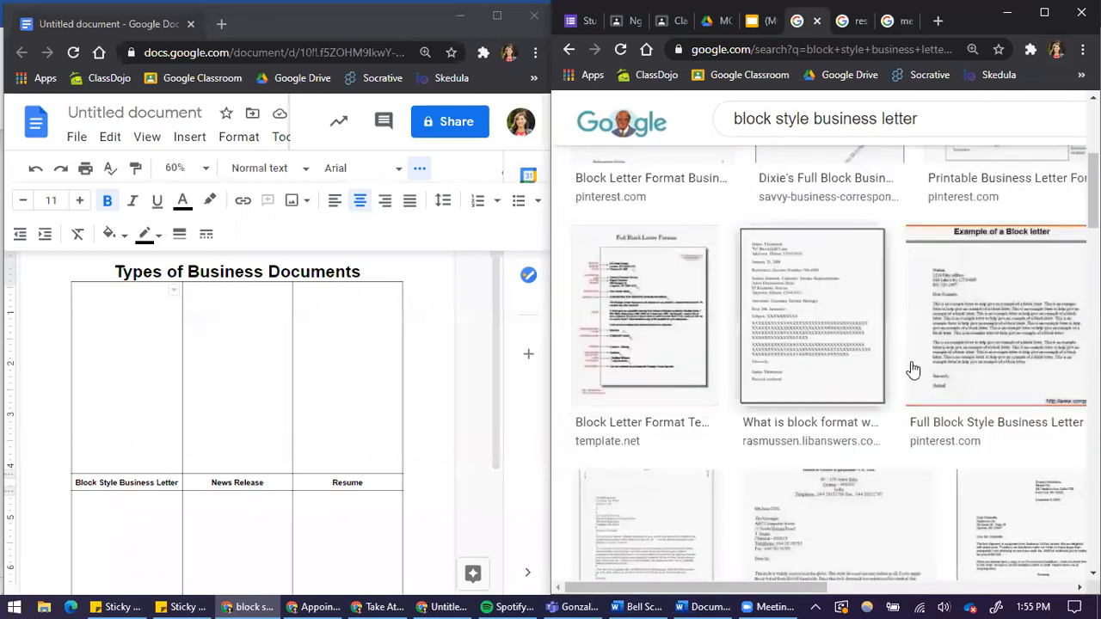
{"action": "left_click", "coordinate": [863, 344]}
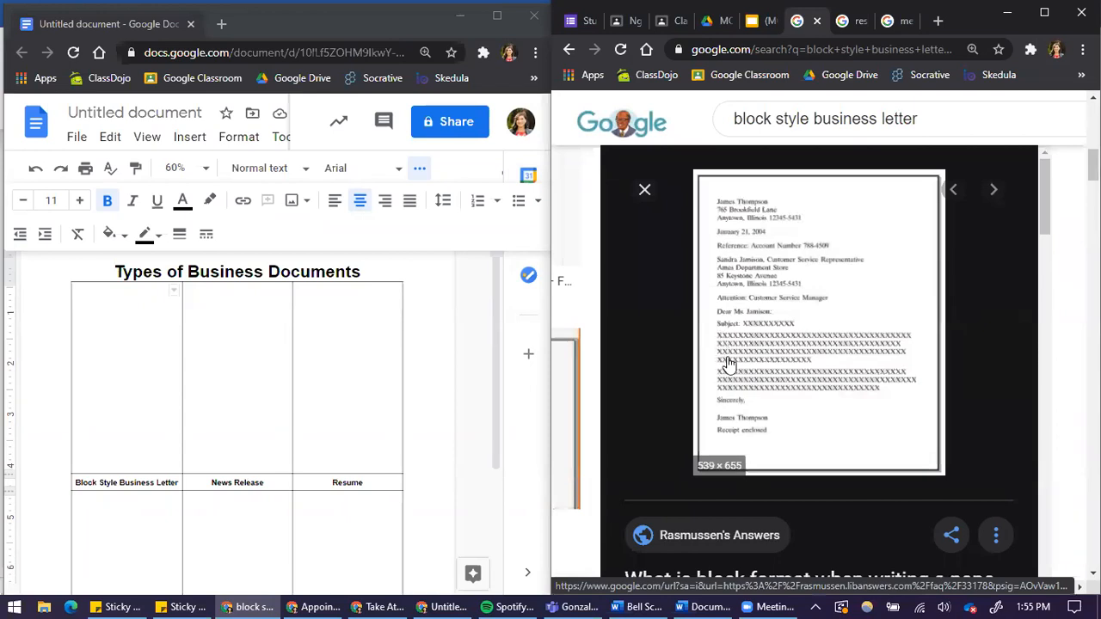
{"action": "scroll", "coordinate": [733, 398], "scroll_direction": "down", "scroll_amount": 1}
{"action": "scroll", "coordinate": [732, 398], "scroll_direction": "down", "scroll_amount": 6}
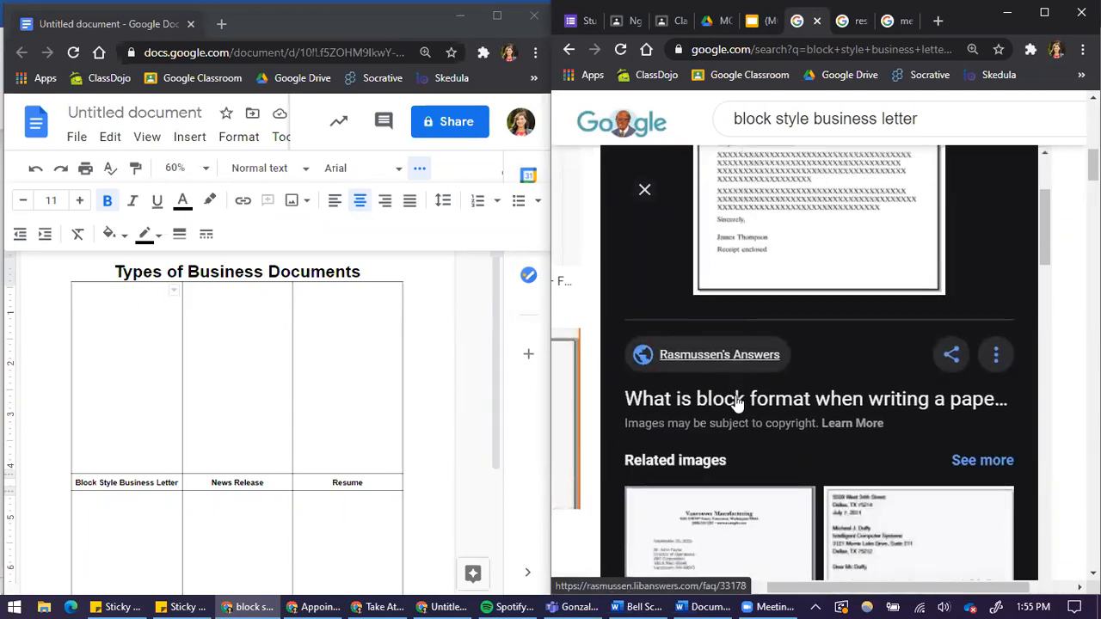
{"action": "scroll", "coordinate": [704, 327], "scroll_direction": "up", "scroll_amount": 3}
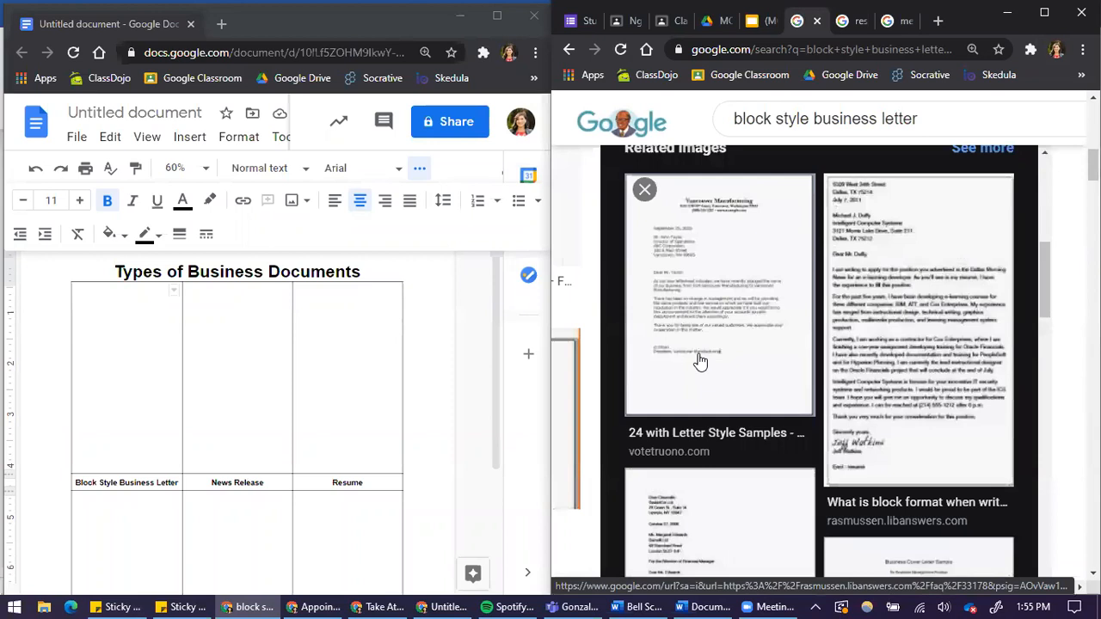
{"action": "left_click", "coordinate": [705, 295]}
{"action": "scroll", "coordinate": [811, 424], "scroll_direction": "down", "scroll_amount": 5}
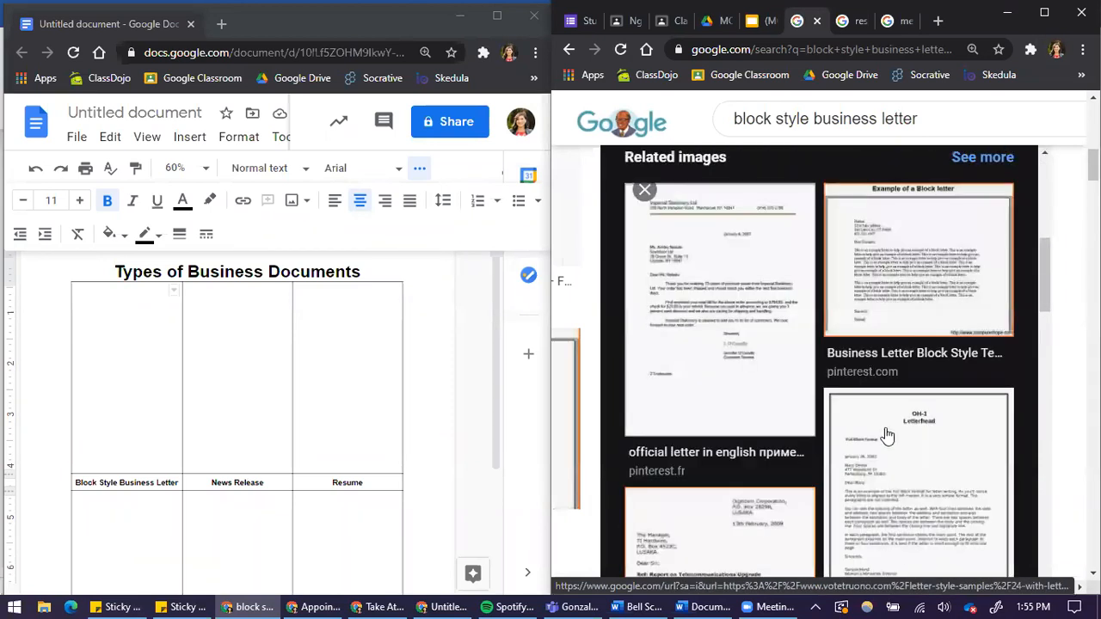
{"action": "left_click", "coordinate": [923, 279]}
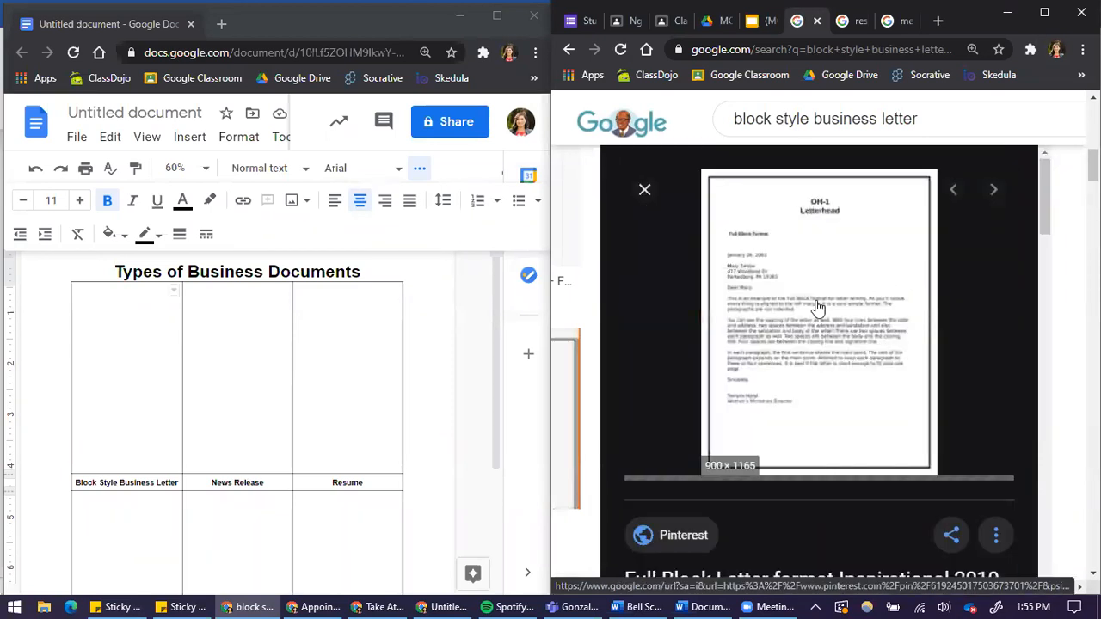
{"action": "right_click", "coordinate": [771, 315]}
{"action": "left_click", "coordinate": [822, 501]}
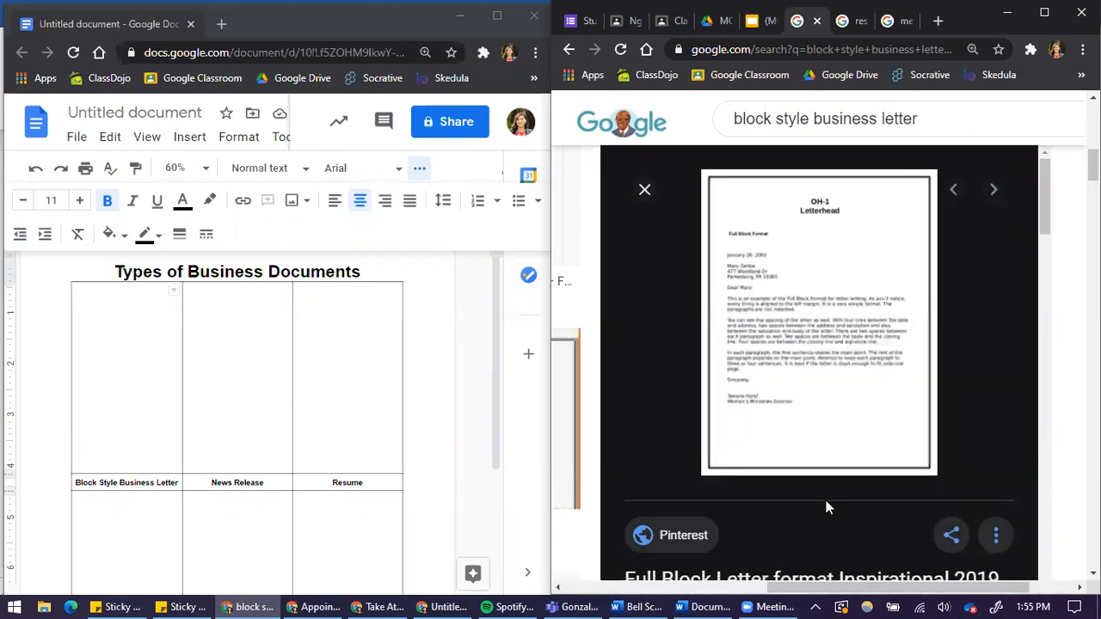
{"action": "left_click", "coordinate": [146, 401]}
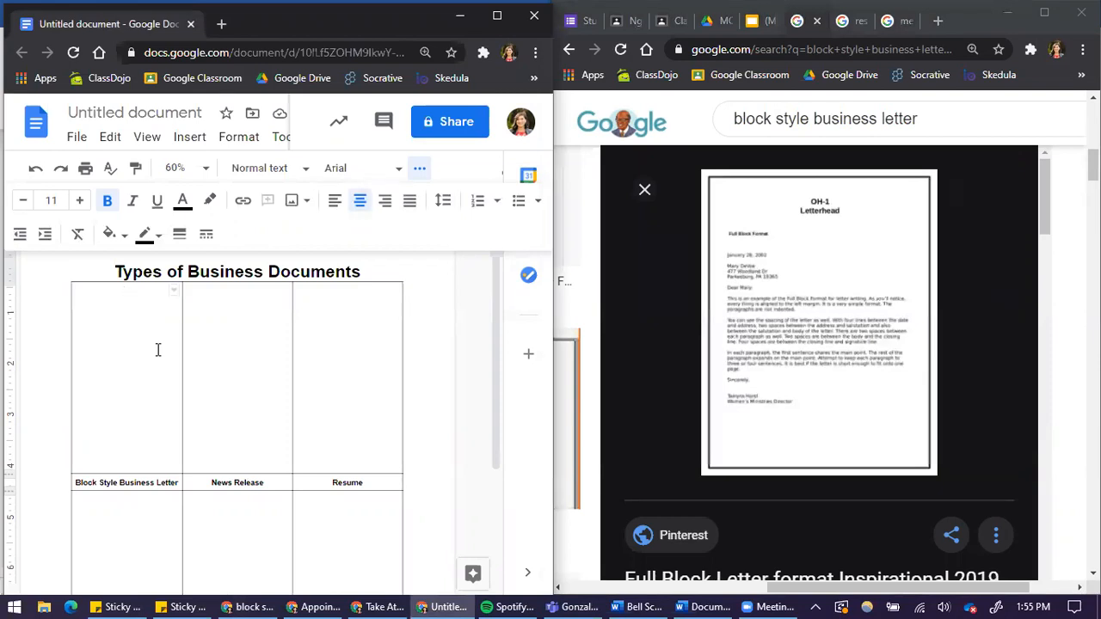
{"action": "key", "text": "ctrl+v"}
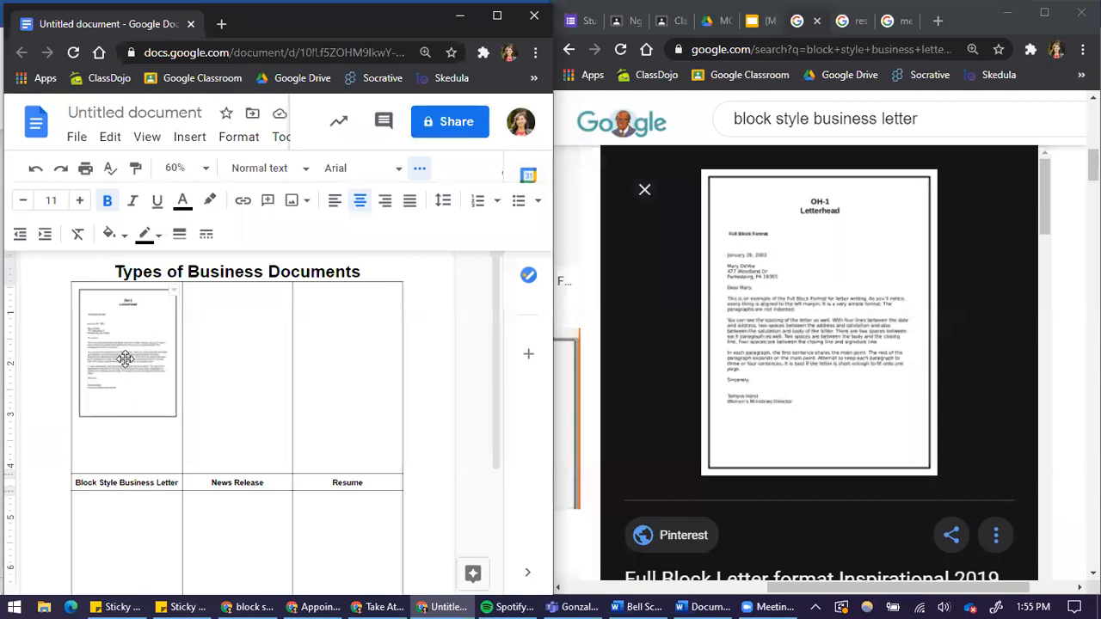
Review the assignment's hints about the wrap text feature and resizing images to fit cells.
{"action": "left_click", "coordinate": [163, 325]}
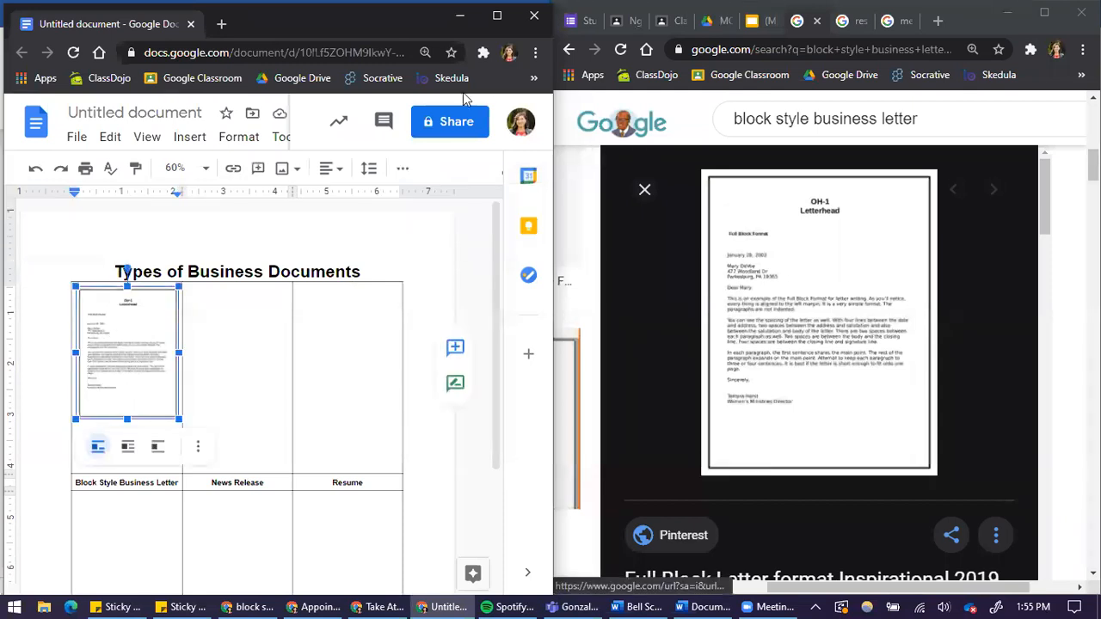
{"action": "left_click", "coordinate": [622, 34]}
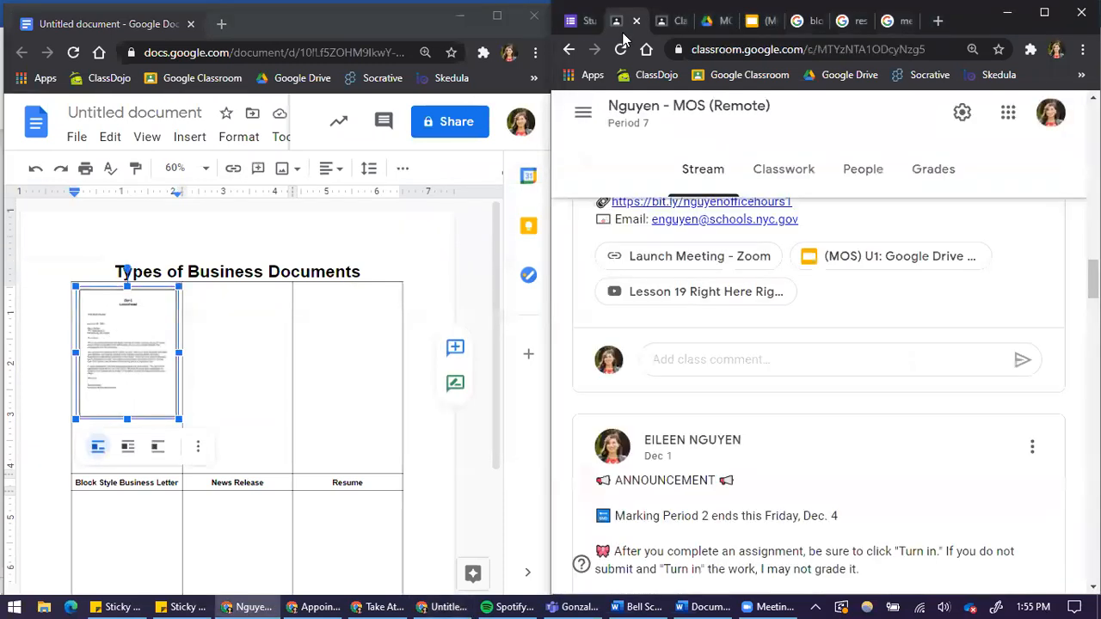
{"action": "left_click", "coordinate": [671, 21]}
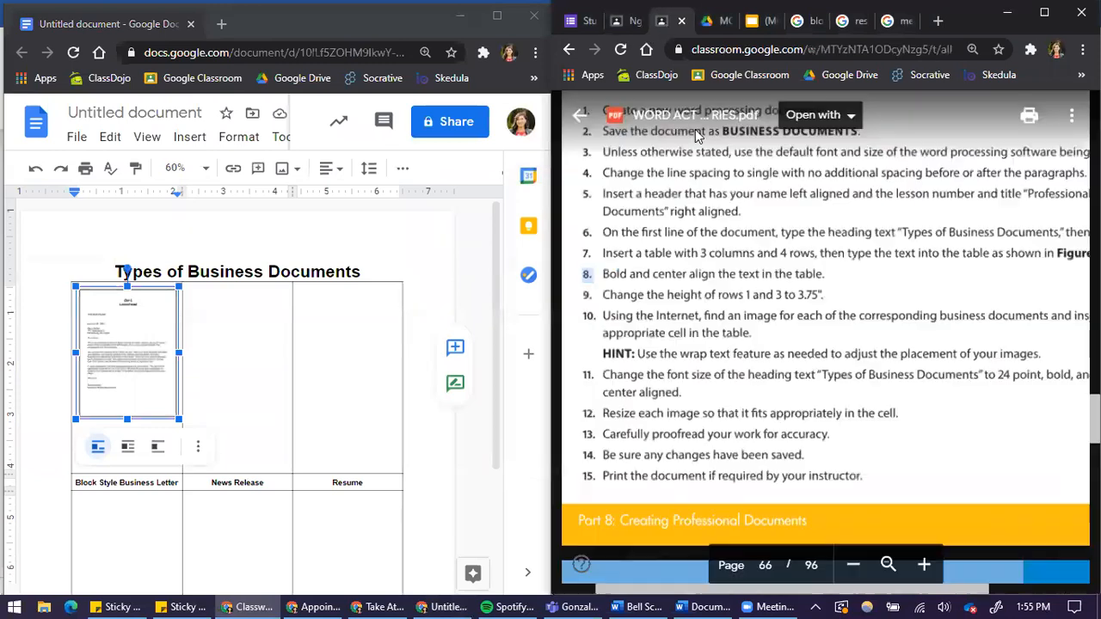
{"action": "left_click_drag", "start_coordinate": [638, 353], "coordinate": [1039, 343]}
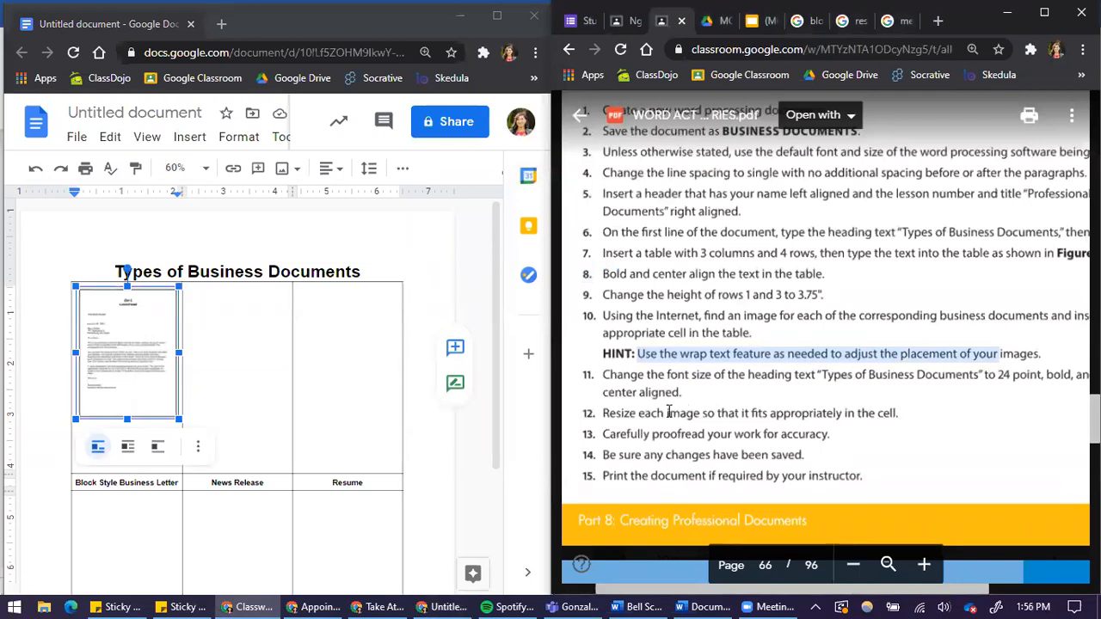
{"action": "left_click_drag", "start_coordinate": [607, 413], "coordinate": [899, 413]}
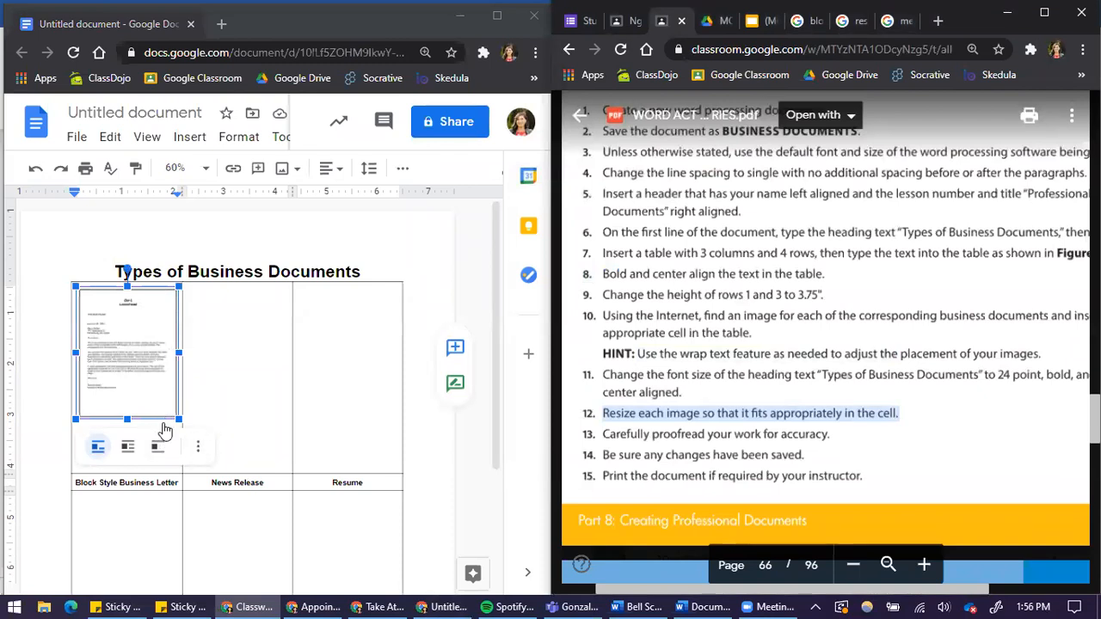
Try switching the letter image to Wrap text and moving it lower within its cell.
{"action": "left_click", "coordinate": [238, 342]}
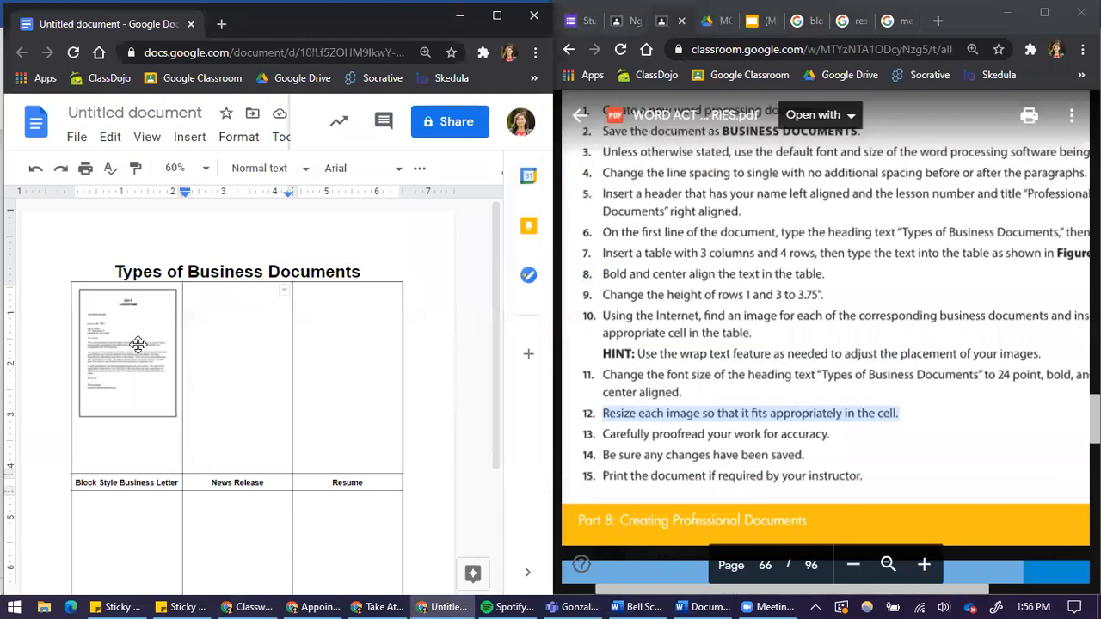
{"action": "left_click", "coordinate": [138, 344]}
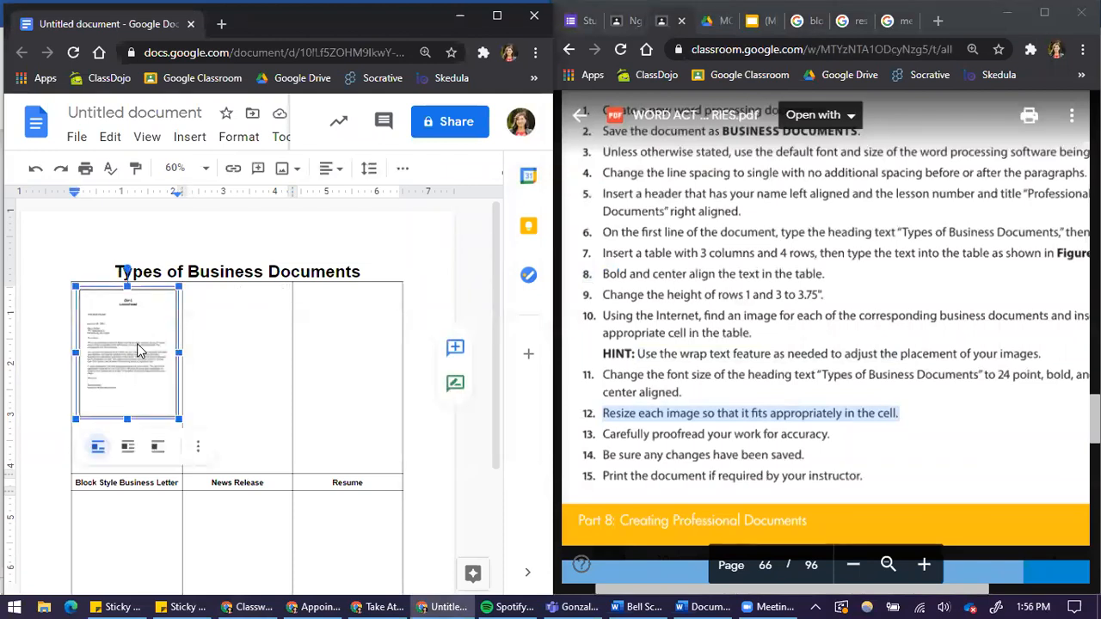
{"action": "left_click", "coordinate": [127, 450]}
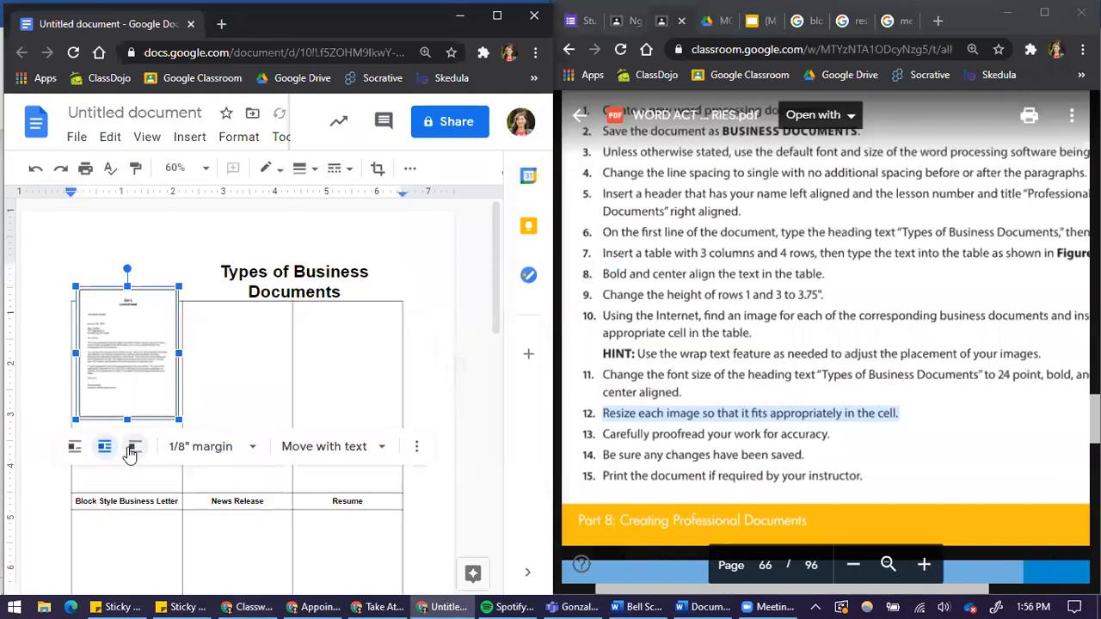
{"action": "mouse_move", "coordinate": [142, 381]}
{"action": "left_mouse_down"}
{"action": "mouse_move", "coordinate": [279, 414]}
{"action": "mouse_move", "coordinate": [357, 398]}
{"action": "mouse_move", "coordinate": [135, 369]}
{"action": "mouse_move", "coordinate": [137, 394]}
{"action": "left_mouse_up"}
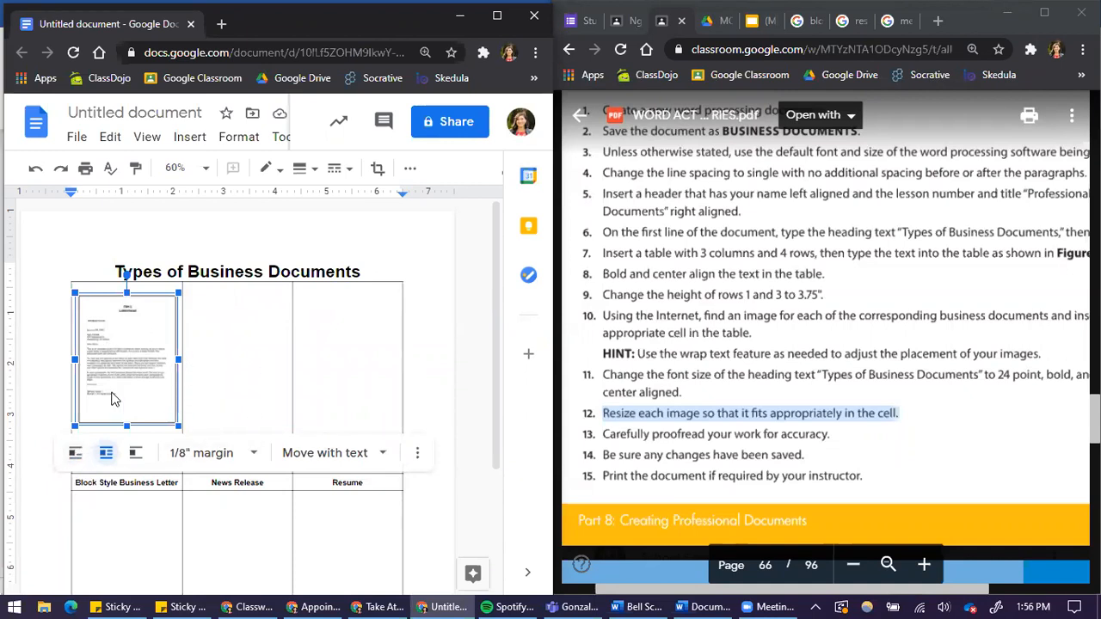
{"action": "left_click", "coordinate": [76, 460]}
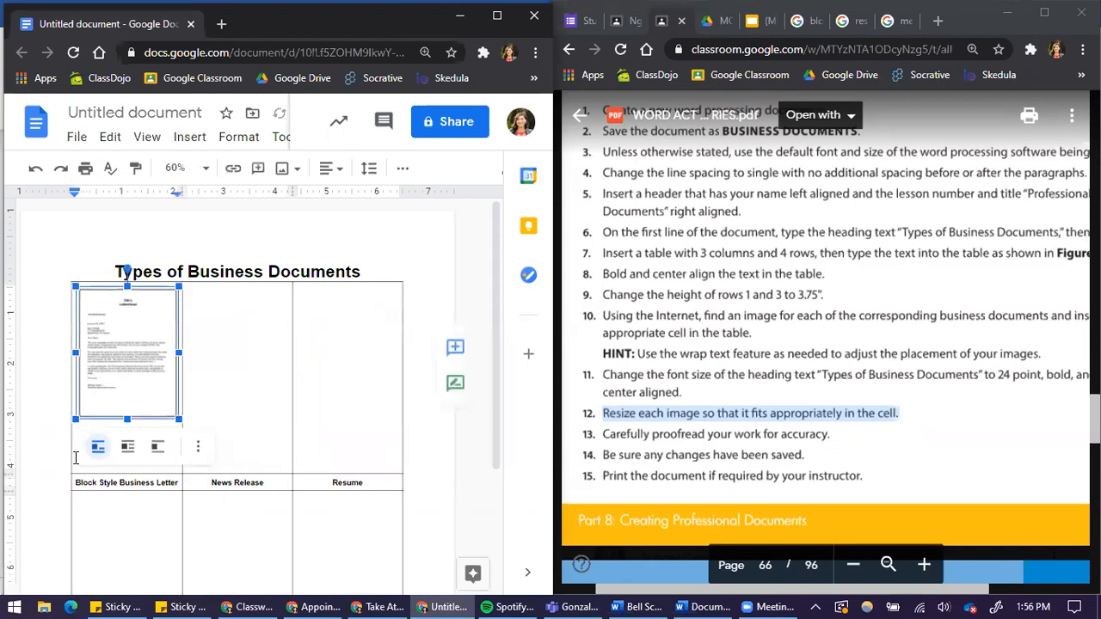
{"action": "left_click", "coordinate": [127, 454]}
{"action": "left_click_drag", "start_coordinate": [140, 367], "coordinate": [153, 395]}
{"action": "left_click", "coordinate": [228, 387]}
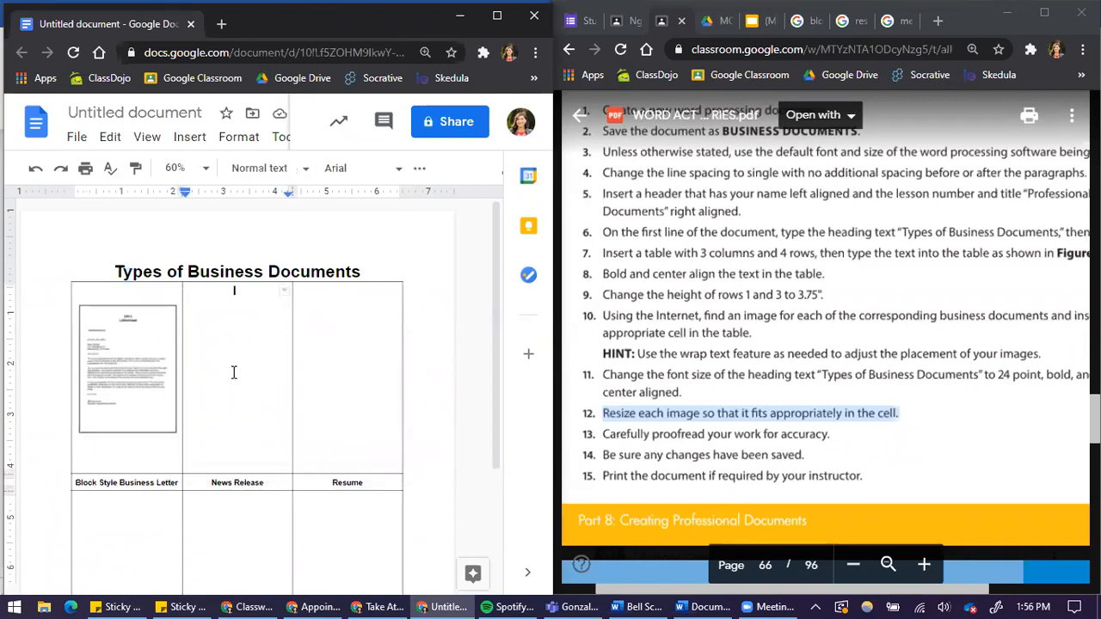
{"action": "left_click", "coordinate": [117, 386]}
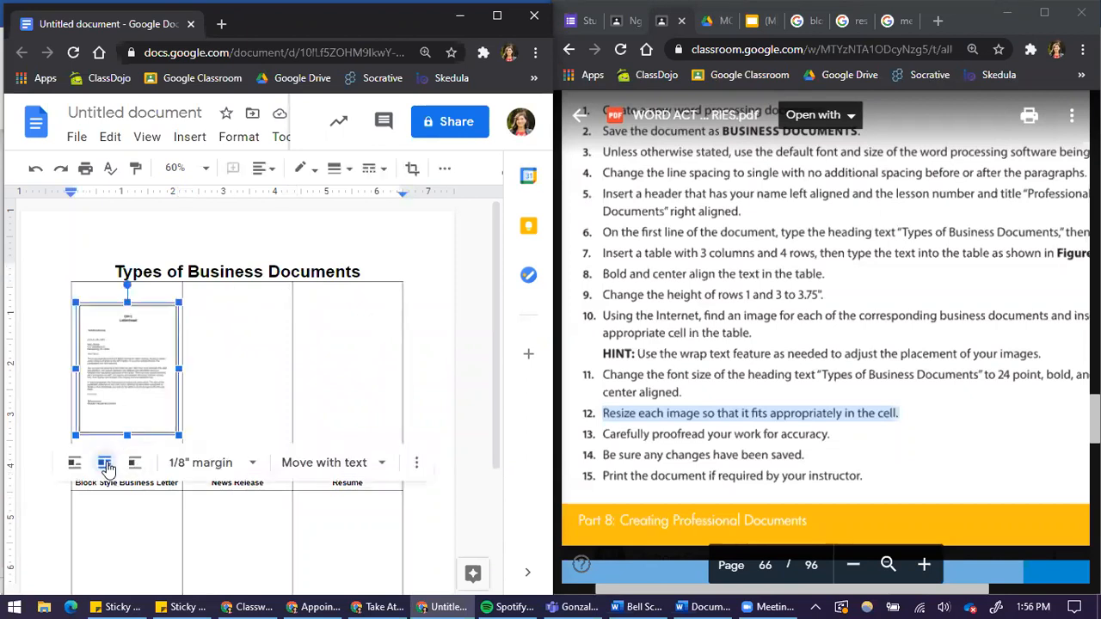
{"action": "left_click", "coordinate": [224, 367]}
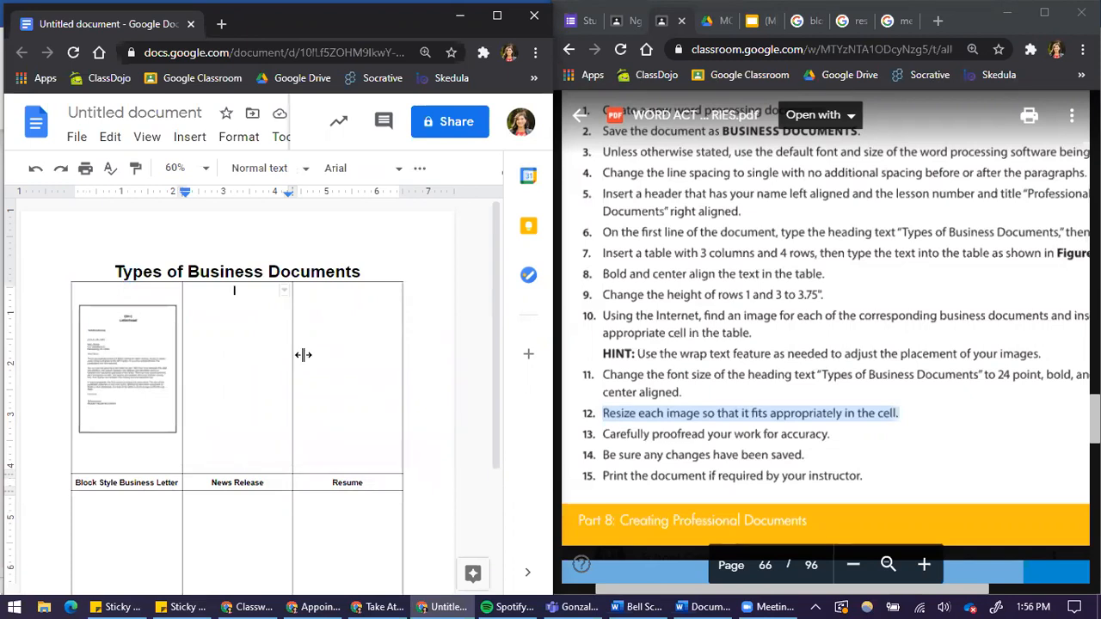
Search Google Images for news release and copy a news release image.
{"action": "left_click", "coordinate": [858, 23]}
{"action": "scroll", "coordinate": [776, 123], "scroll_direction": "up", "scroll_amount": 3}
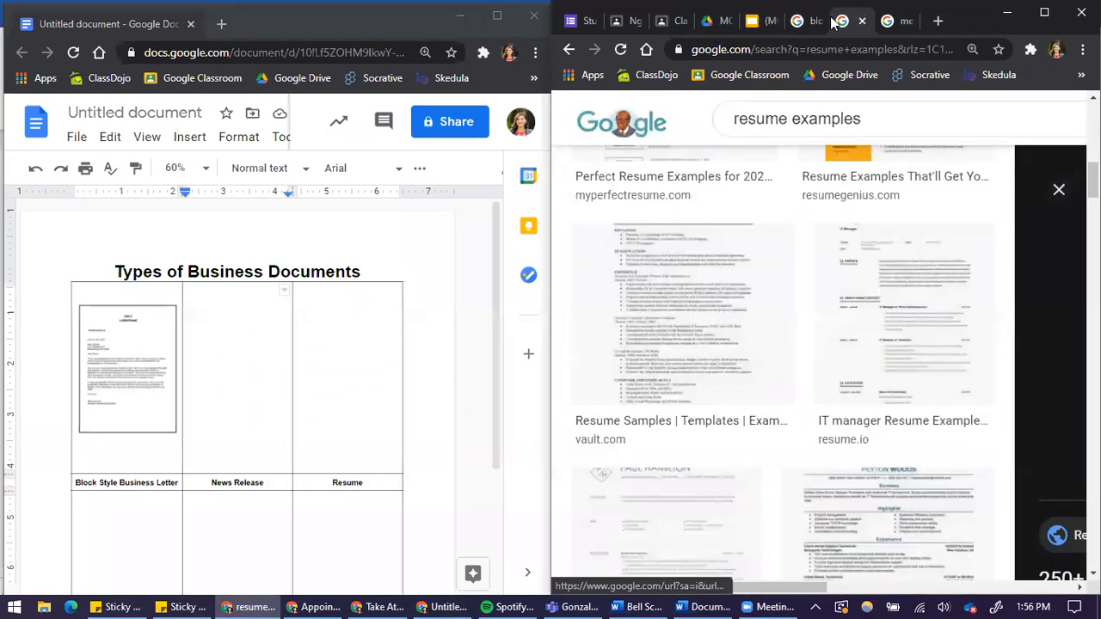
{"action": "left_click_drag", "start_coordinate": [868, 118], "coordinate": [677, 168]}
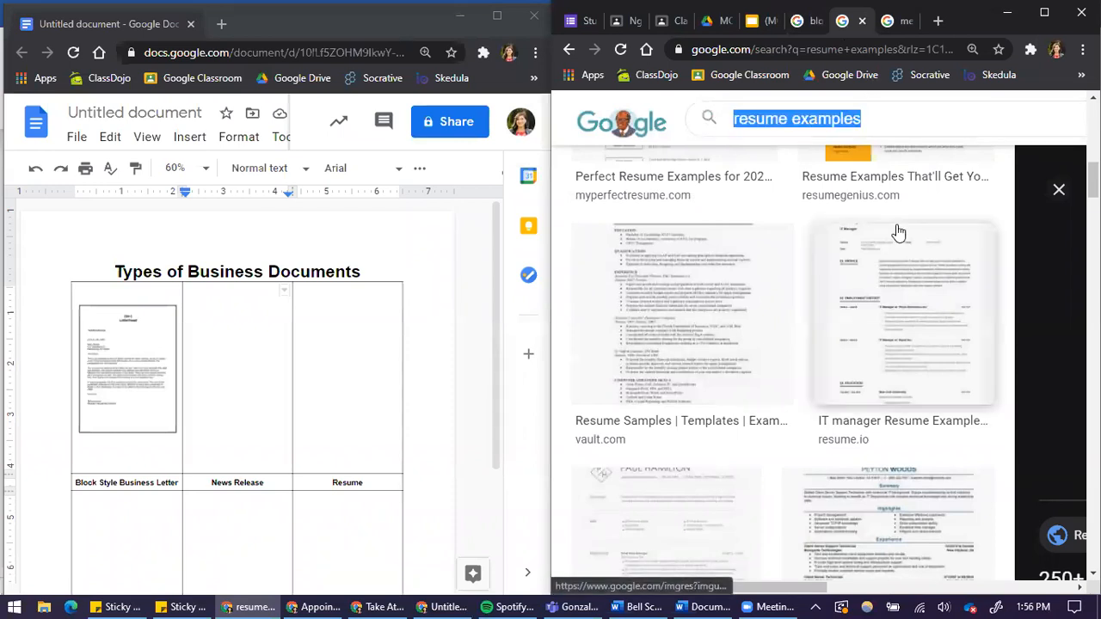
{"action": "type", "text": "news release"}
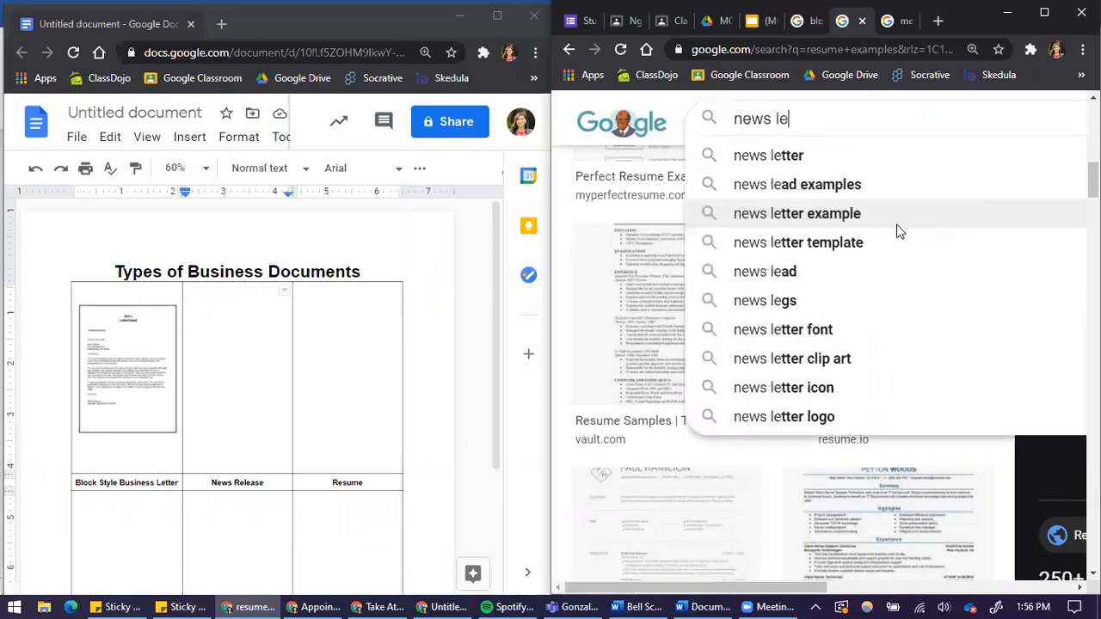
{"action": "key", "text": "Return"}
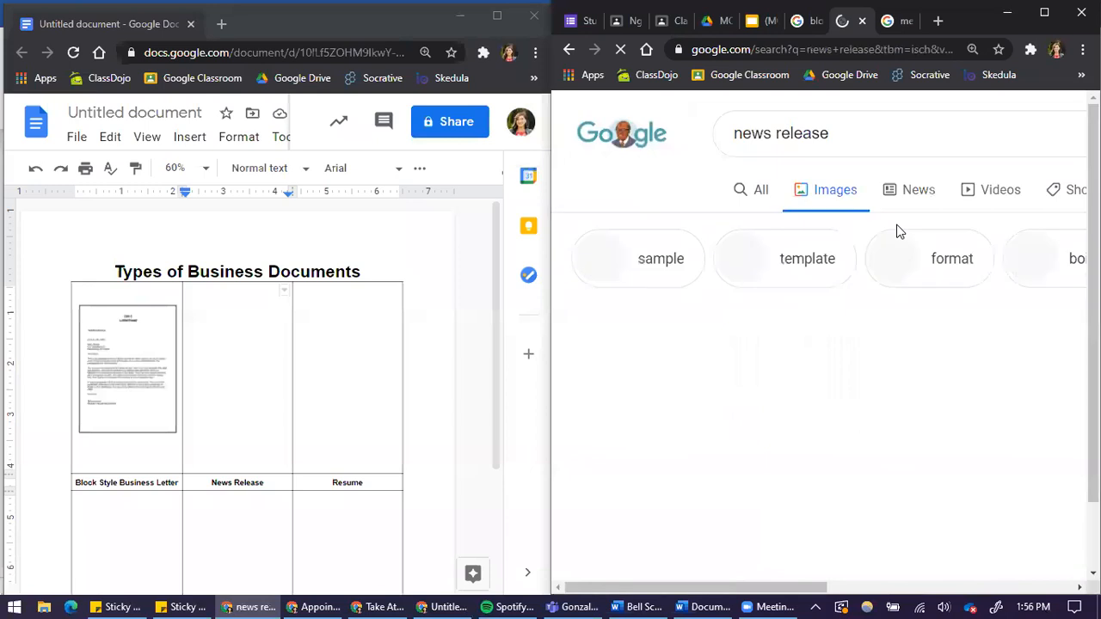
{"action": "scroll", "coordinate": [861, 325], "scroll_direction": "down", "scroll_amount": 2}
{"action": "left_click", "coordinate": [683, 258]}
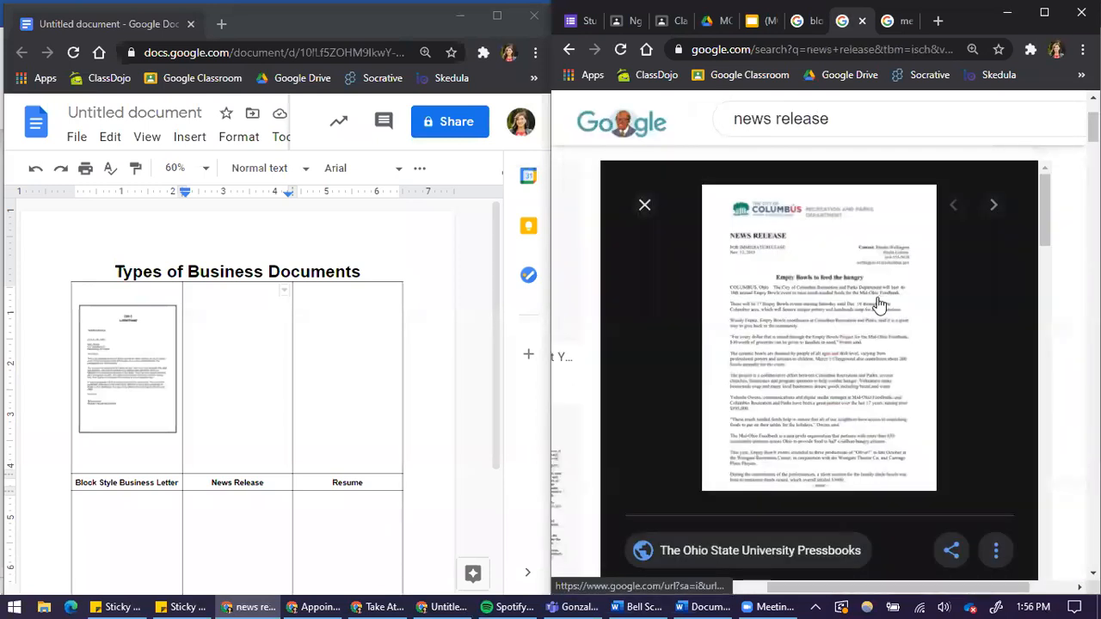
{"action": "scroll", "coordinate": [844, 360], "scroll_direction": "down", "scroll_amount": 3}
{"action": "scroll", "coordinate": [844, 360], "scroll_direction": "up", "scroll_amount": 3}
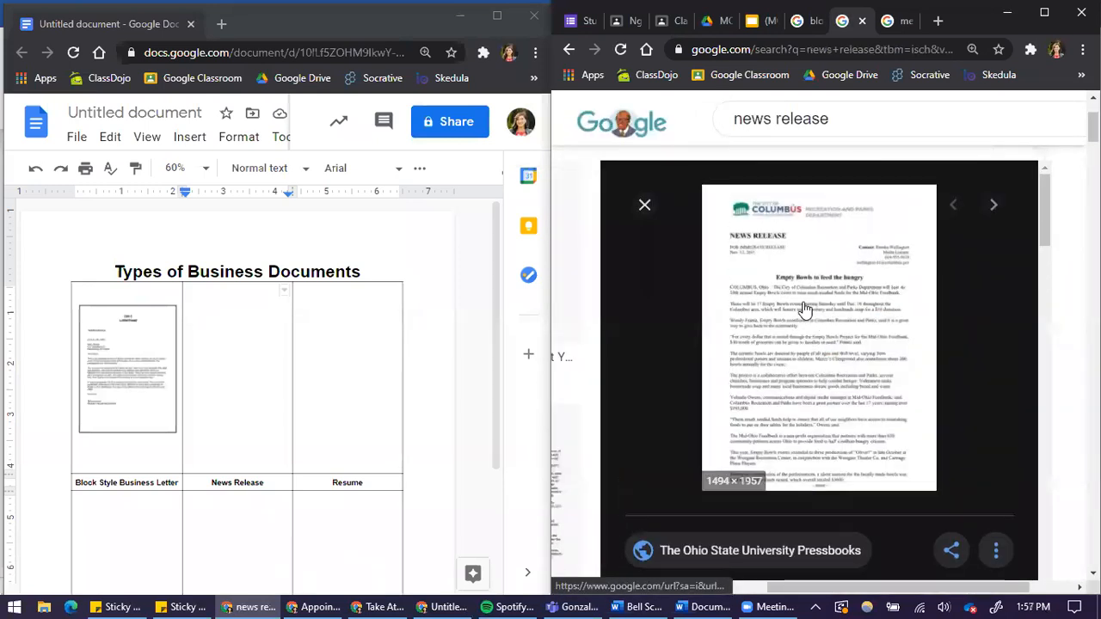
{"action": "right_click", "coordinate": [809, 314]}
{"action": "left_click", "coordinate": [865, 495]}
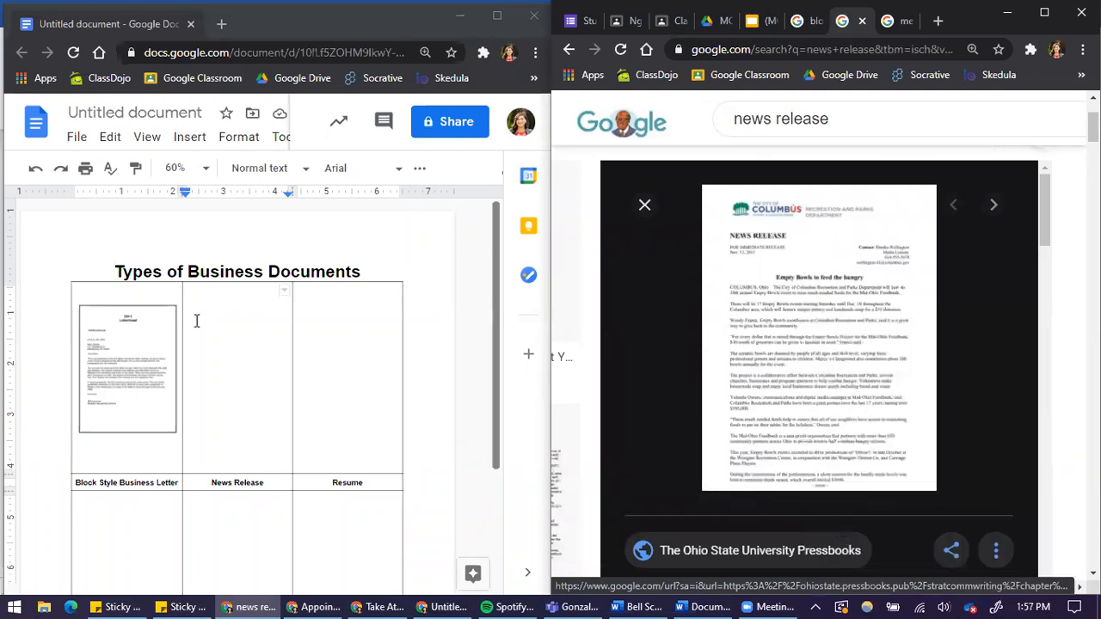
Paste the news release image into the top-middle table cell above News Release.
{"action": "left_click", "coordinate": [250, 327]}
{"action": "left_click", "coordinate": [240, 305]}
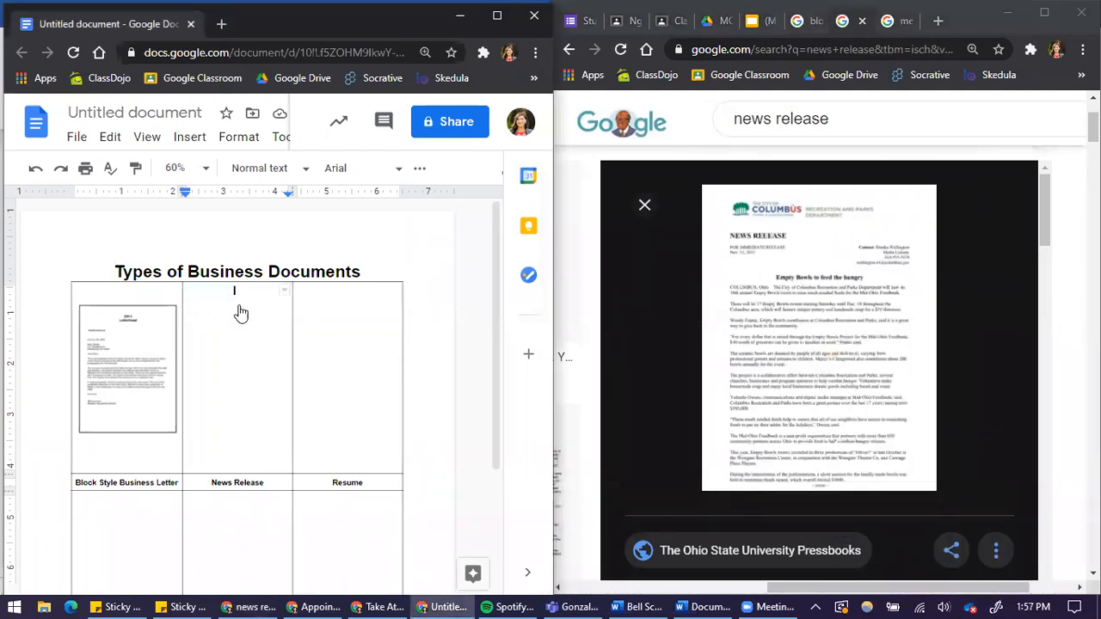
{"action": "right_click", "coordinate": [241, 313]}
{"action": "scroll", "coordinate": [347, 258], "scroll_direction": "up", "scroll_amount": 3}
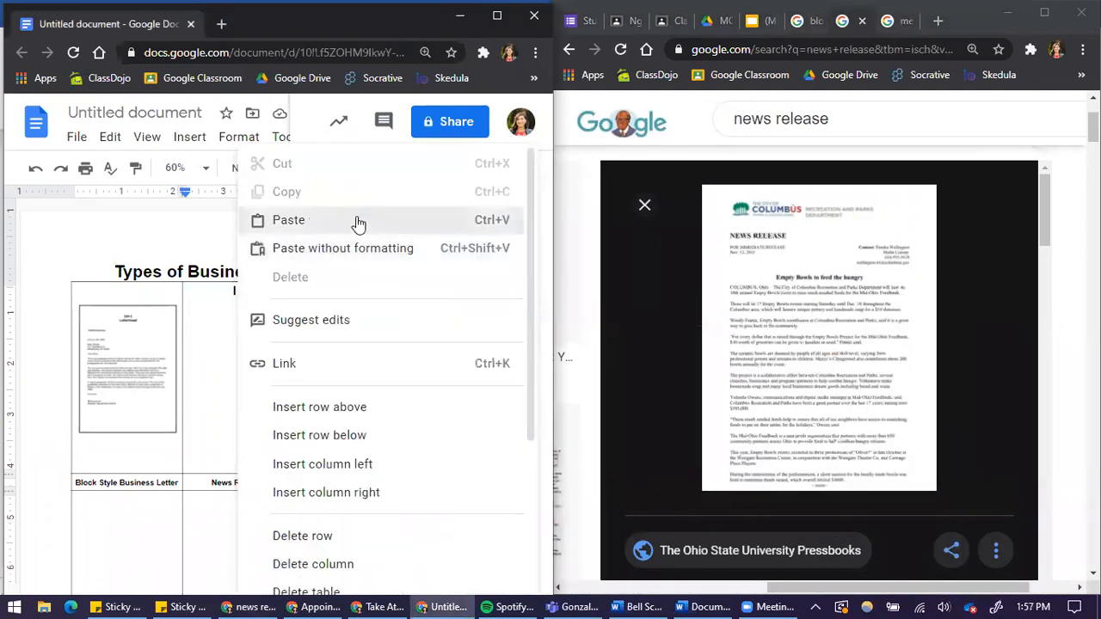
{"action": "left_click", "coordinate": [358, 224]}
{"action": "scroll", "coordinate": [262, 422], "scroll_direction": "down", "scroll_amount": 1}
{"action": "left_click", "coordinate": [250, 383]}
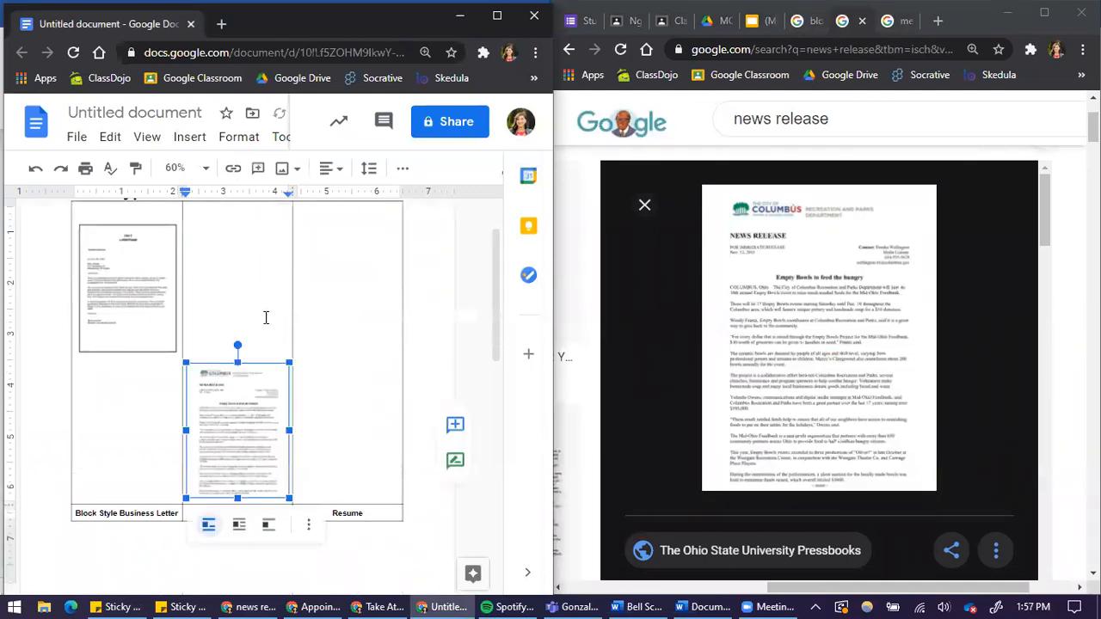
Try wrapping and moving the news release image, then undo the last two changes.
{"action": "left_click", "coordinate": [256, 305]}
{"action": "left_click", "coordinate": [264, 465]}
{"action": "left_click", "coordinate": [239, 524]}
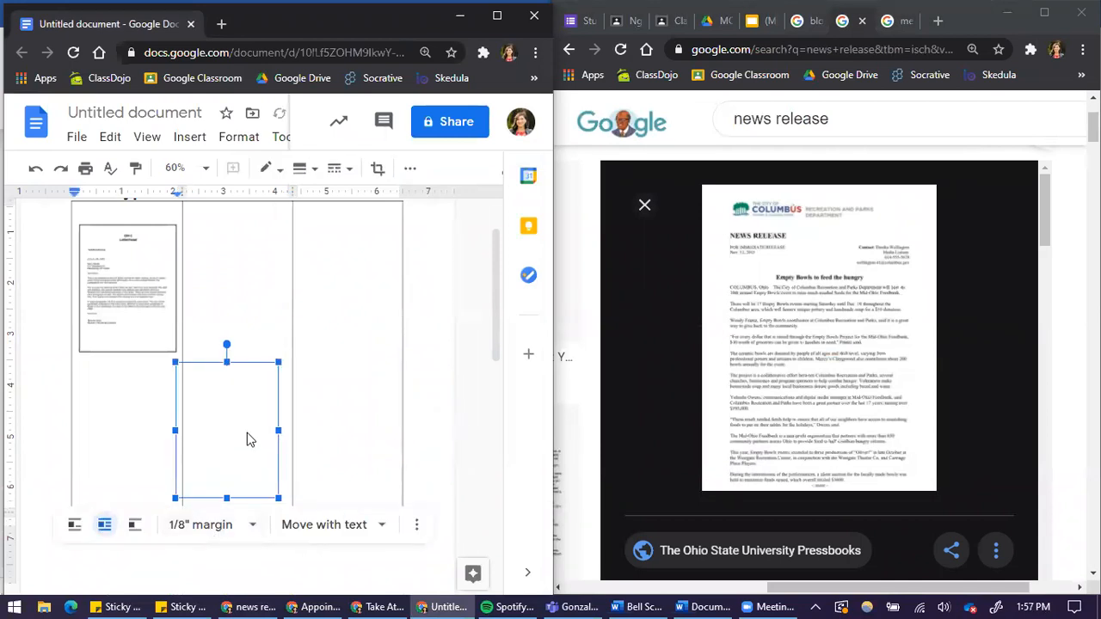
{"action": "left_click", "coordinate": [279, 378]}
{"action": "scroll", "coordinate": [228, 484], "scroll_direction": "down", "scroll_amount": 4}
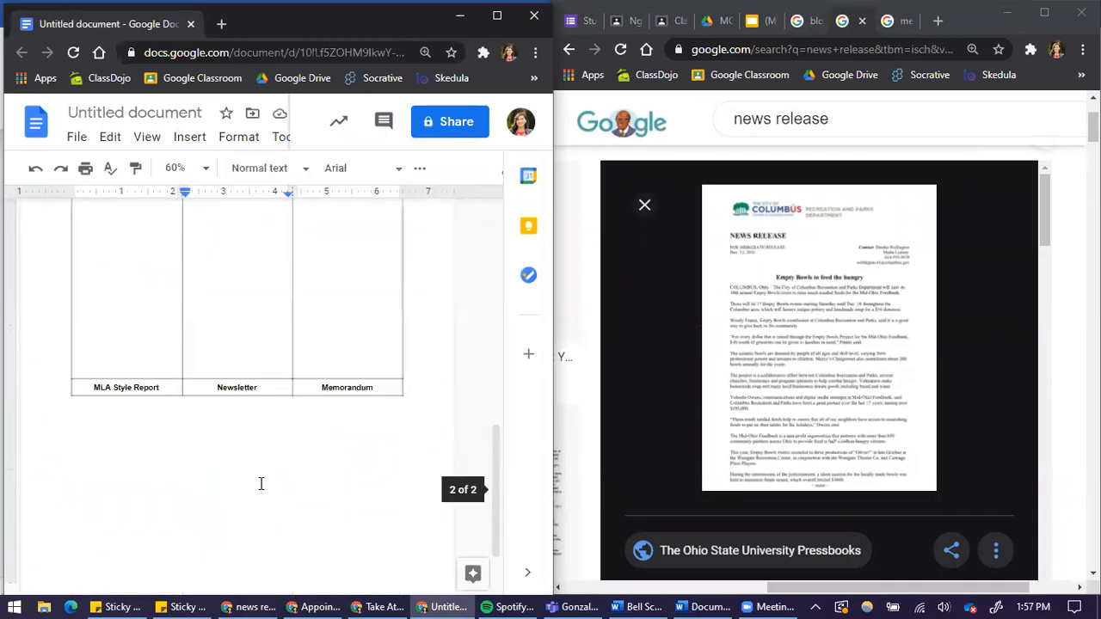
{"action": "scroll", "coordinate": [268, 468], "scroll_direction": "up", "scroll_amount": 5}
{"action": "scroll", "coordinate": [250, 472], "scroll_direction": "down", "scroll_amount": 3}
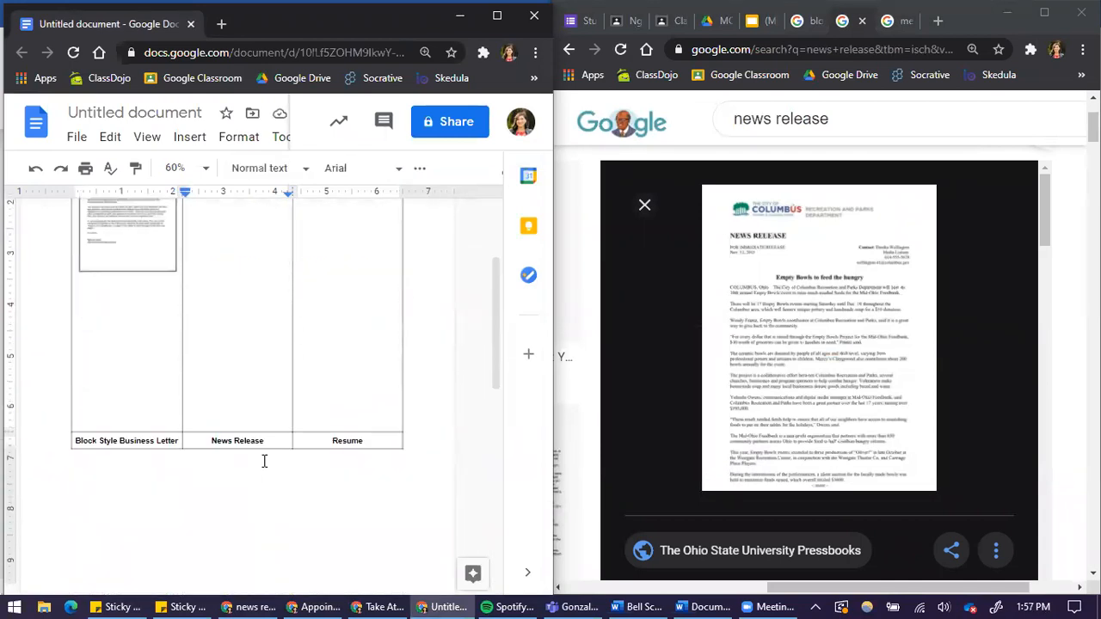
{"action": "key", "text": "ctrl+z"}
{"action": "scroll", "coordinate": [254, 403], "scroll_direction": "up", "scroll_amount": 1}
{"action": "scroll", "coordinate": [253, 359], "scroll_direction": "up", "scroll_amount": 1}
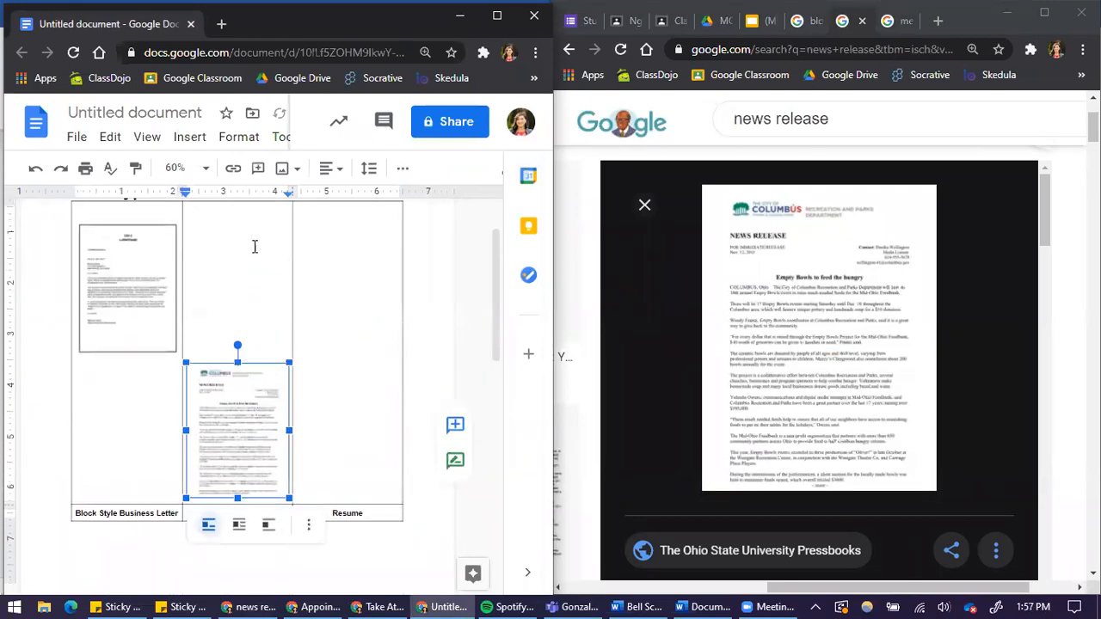
{"action": "key", "text": "ctrl+z"}
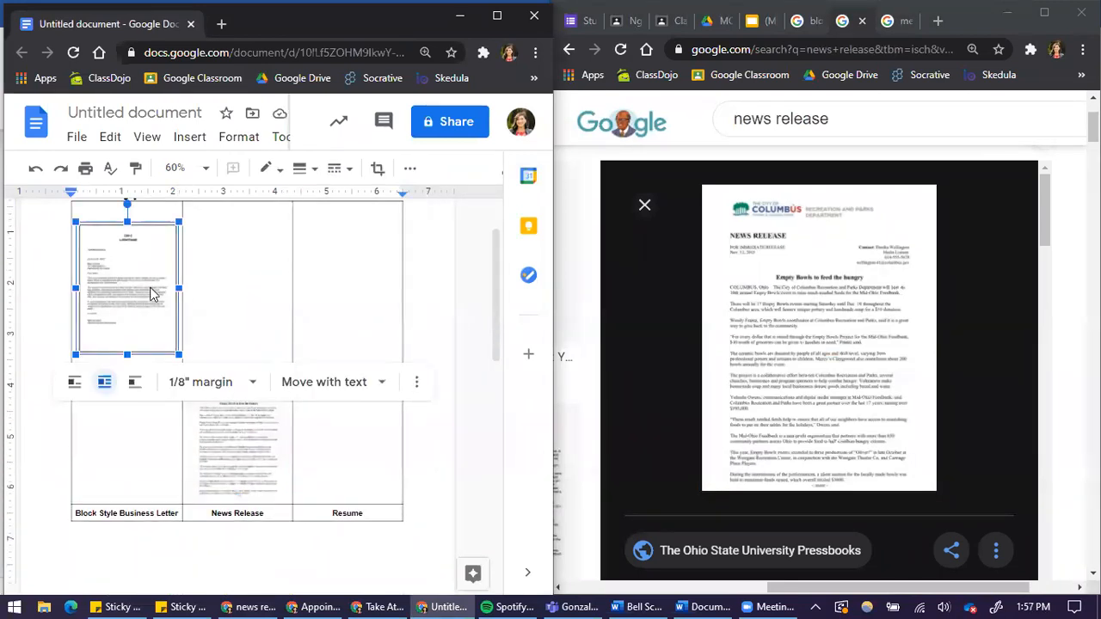
Set the block letter image to In line and place both images at the top of their cells.
{"action": "left_click", "coordinate": [76, 384]}
{"action": "left_click", "coordinate": [248, 322]}
{"action": "left_click", "coordinate": [141, 273]}
{"action": "left_click", "coordinate": [232, 286]}
{"action": "left_click", "coordinate": [164, 301]}
{"action": "scroll", "coordinate": [227, 428], "scroll_direction": "up", "scroll_amount": 1}
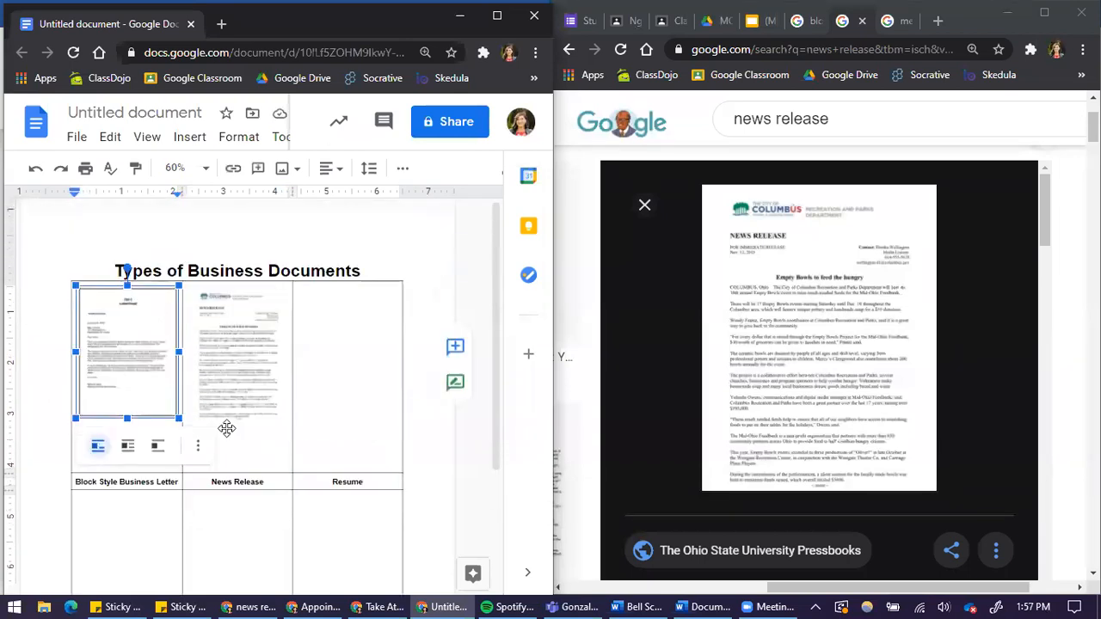